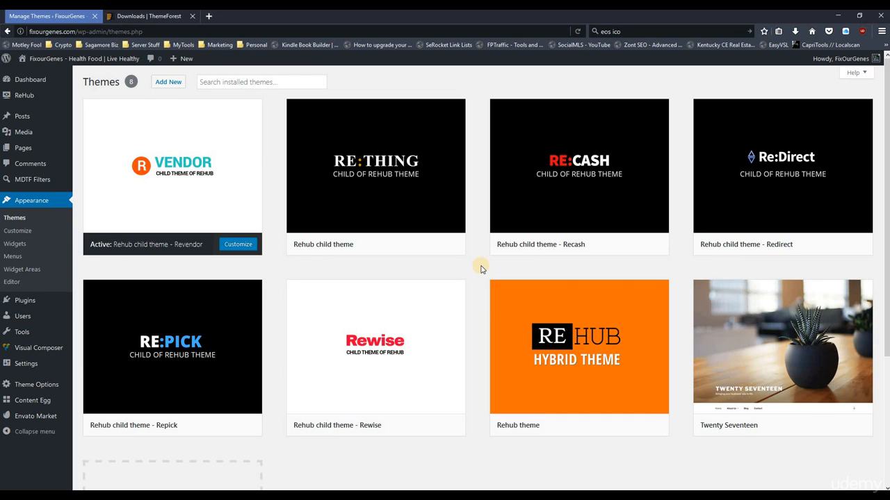
# Step: Open the site dashboard and move the sample comment on the Hello world! post to the trash
pyautogui.moveTo(803, 198)
pyautogui.moveTo(175, 241)
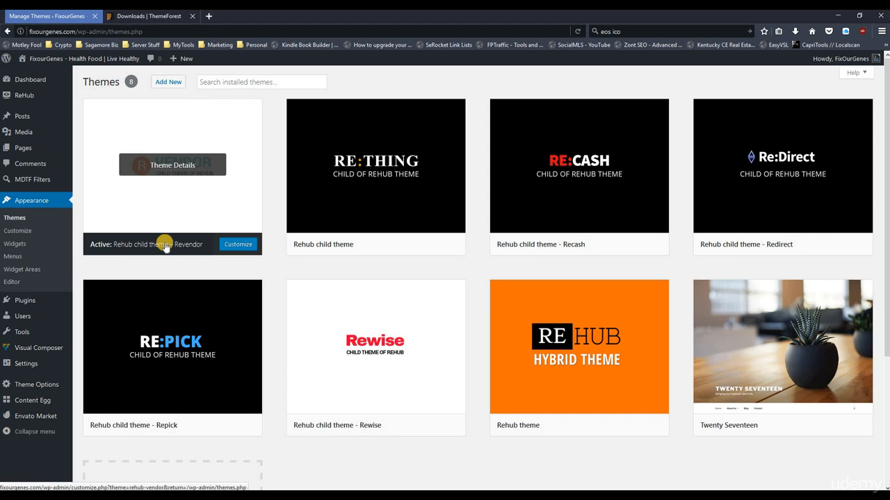
pyautogui.moveTo(427, 252)
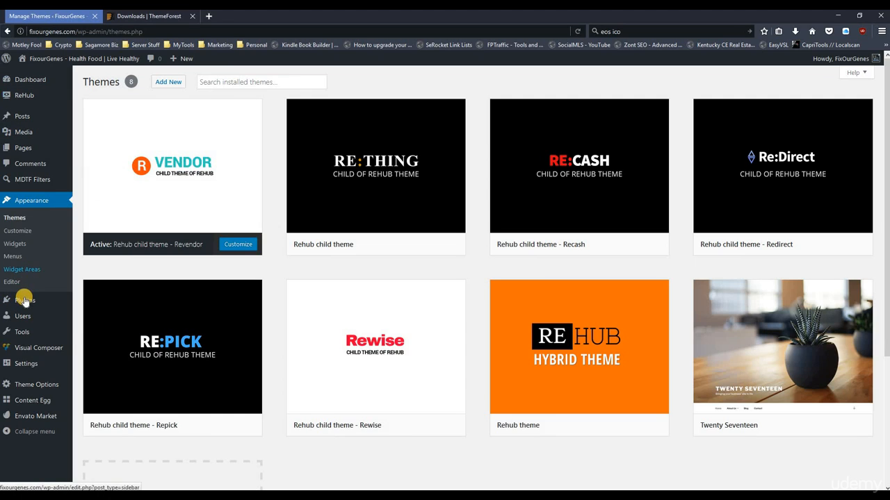
pyautogui.click(32, 82)
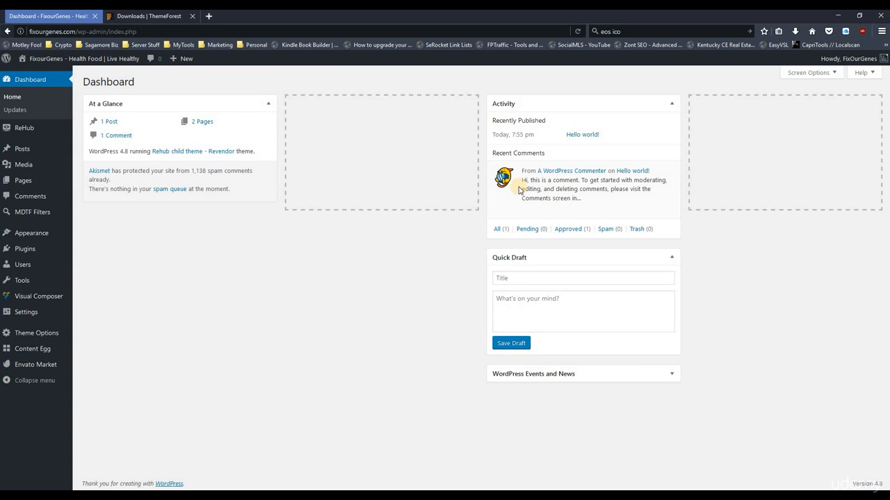
pyautogui.moveTo(634, 208)
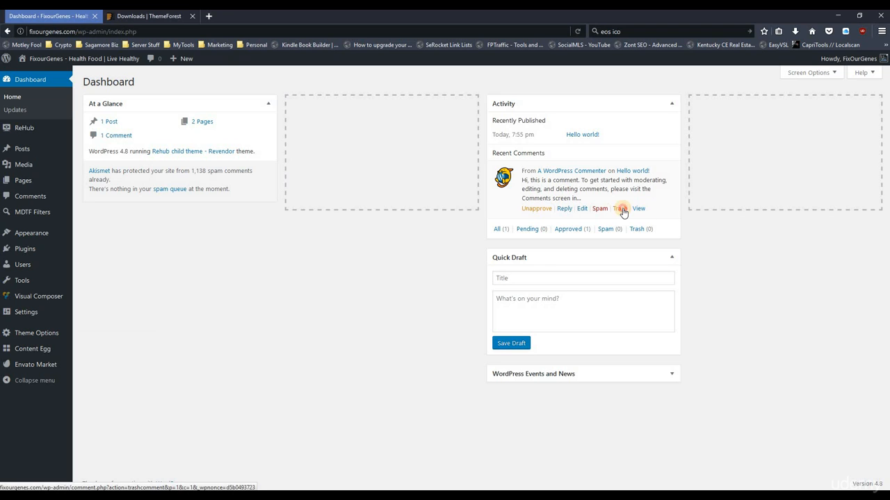
pyautogui.click(621, 209)
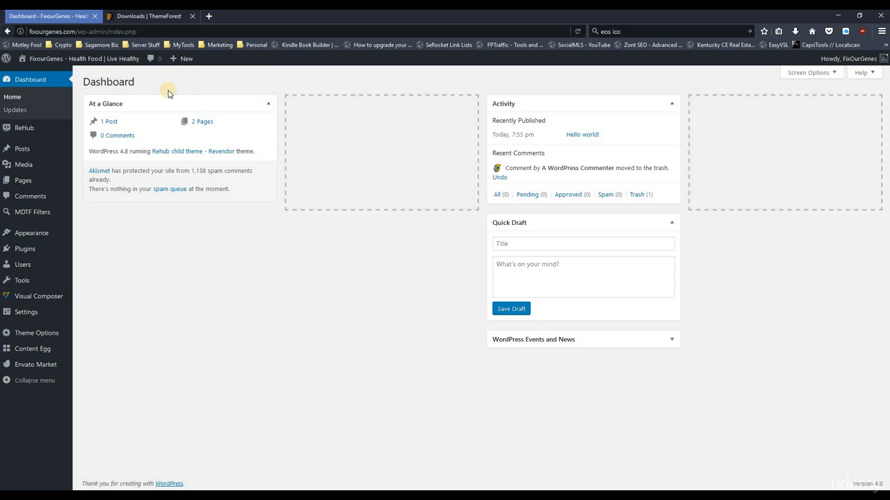
pyautogui.moveTo(83, 86); pyautogui.dragTo(403, 123)
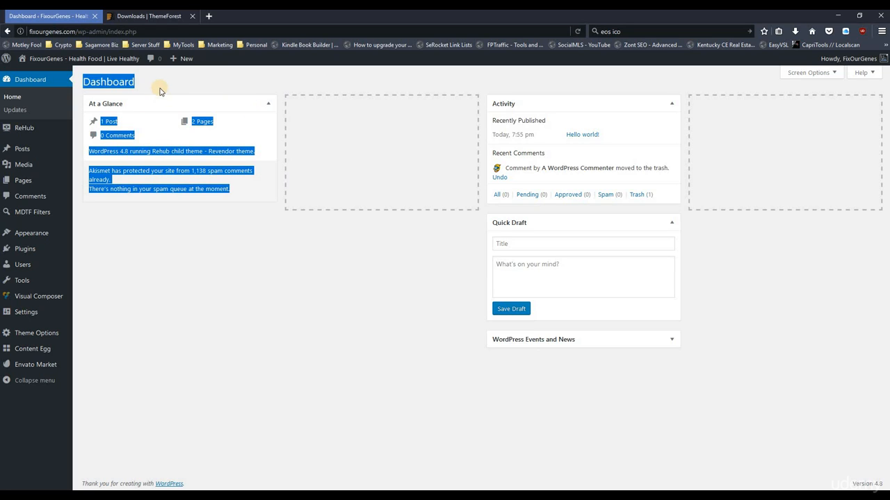
pyautogui.click(136, 83)
pyautogui.moveTo(90, 82); pyautogui.dragTo(272, 83)
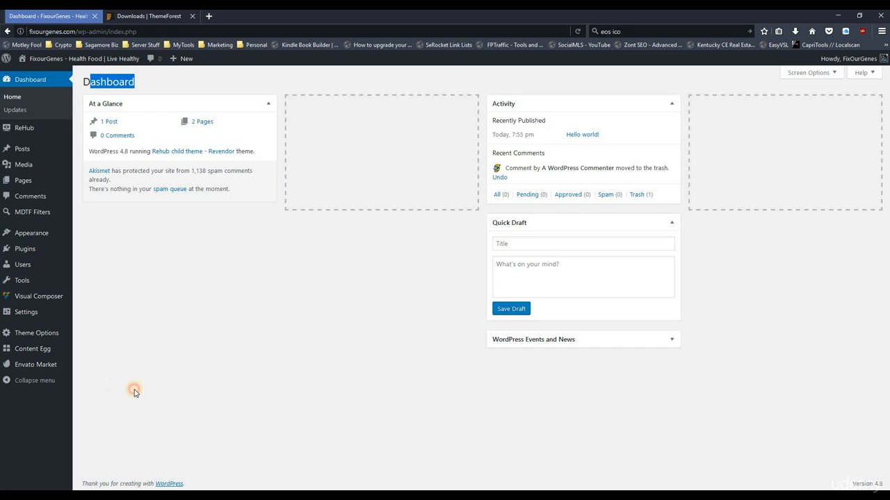
pyautogui.click(282, 392)
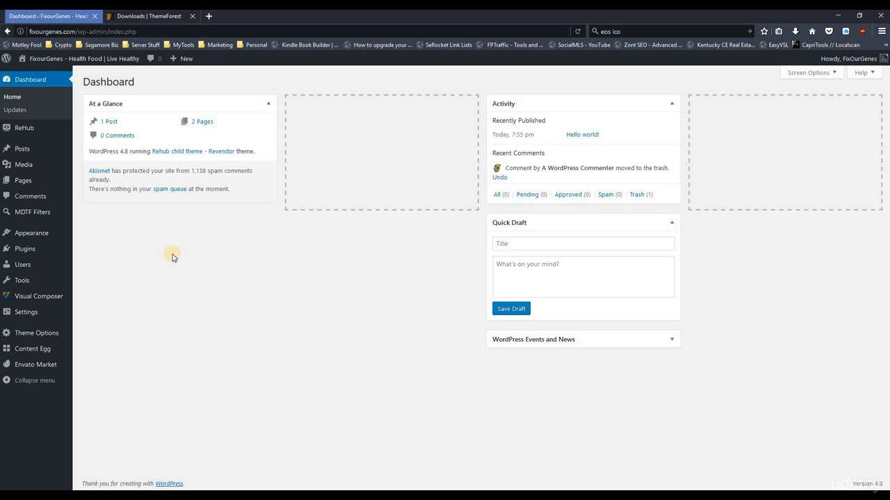
# Step: View the ReHub theme's demo stacks and open its product registration form
pyautogui.moveTo(30, 237)
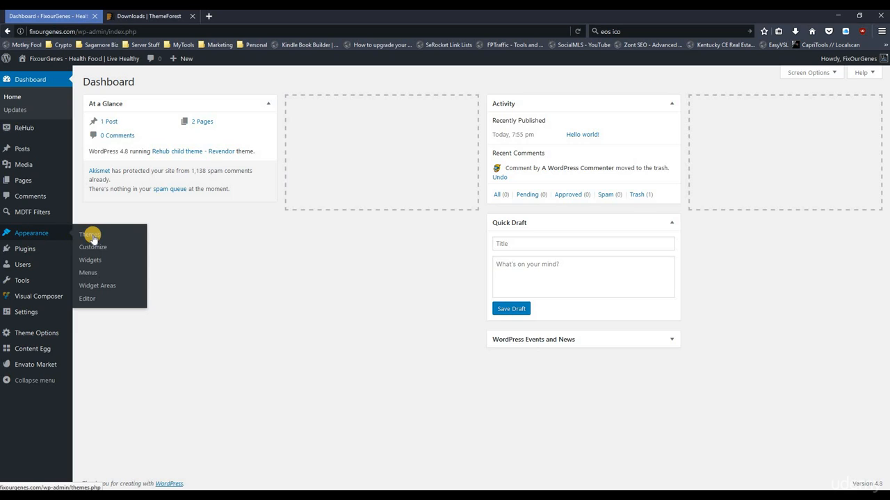
pyautogui.moveTo(26, 127)
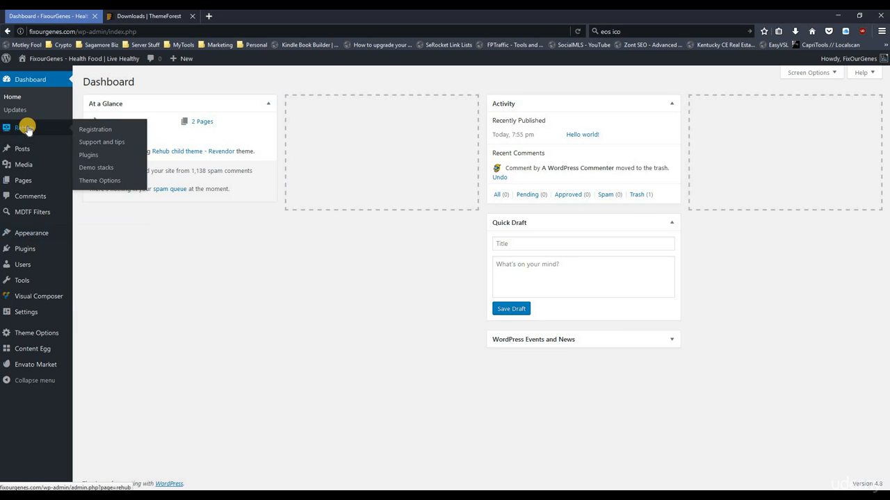
pyautogui.click(94, 168)
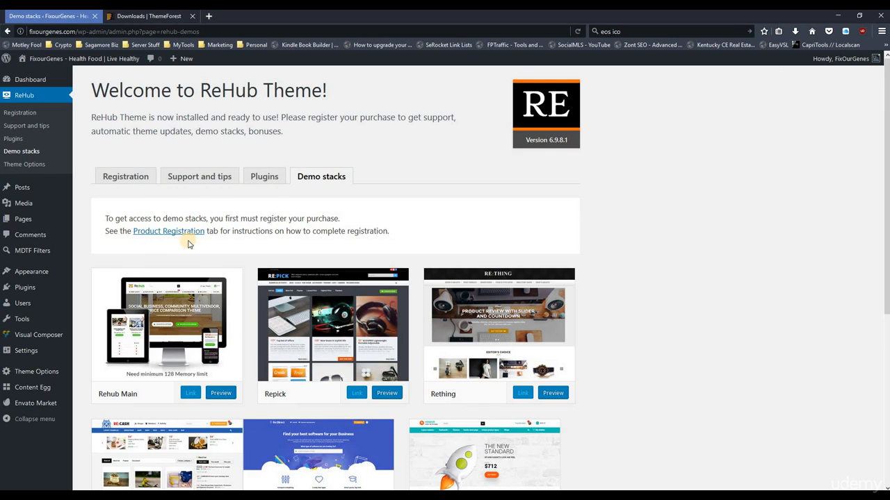
pyautogui.click(126, 179)
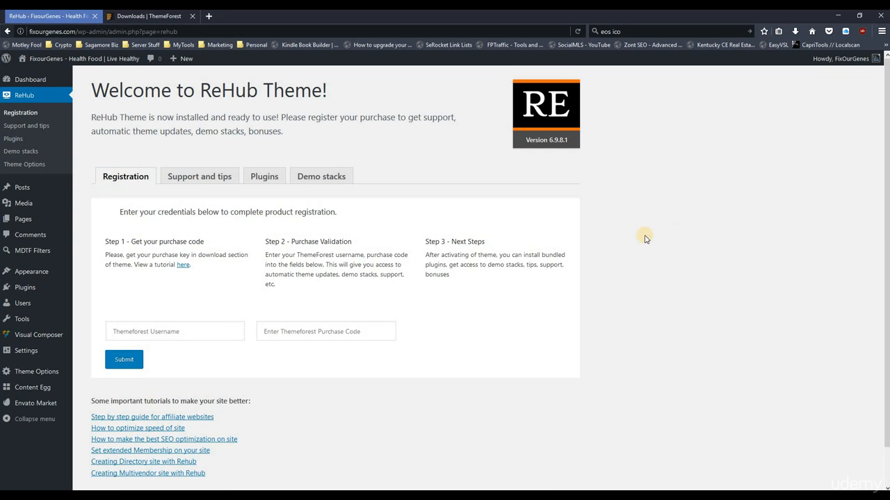
# Step: Switch to the ThemeForest downloads and show the REHub theme's download options, including the license certificate and purchase code
pyautogui.click(142, 17)
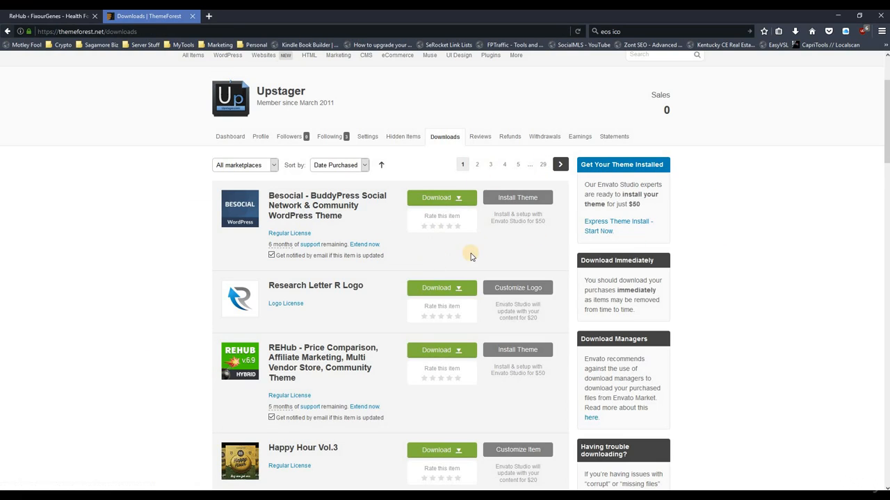
pyautogui.scroll(-1, 410, 285)
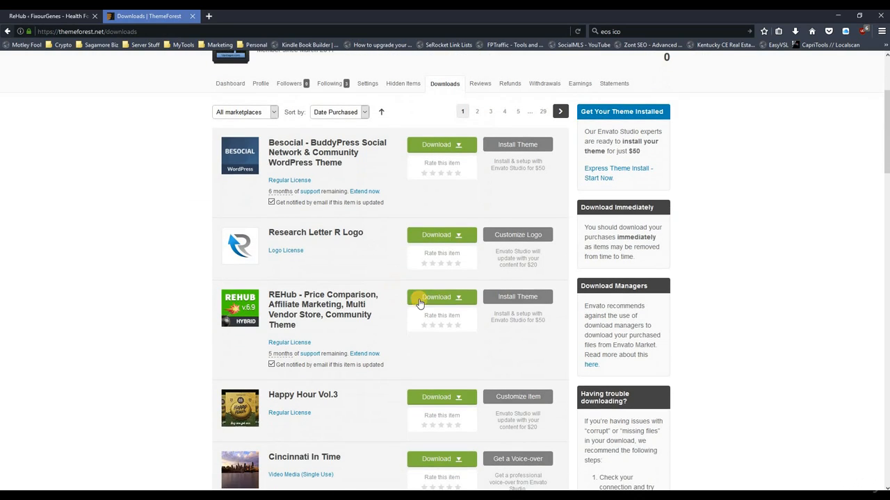
pyautogui.click(439, 297)
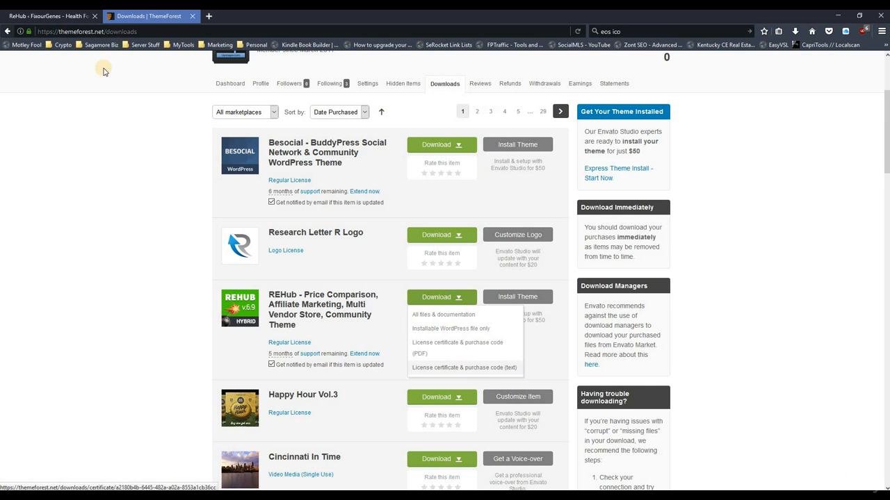
pyautogui.scroll(5, 84, 205)
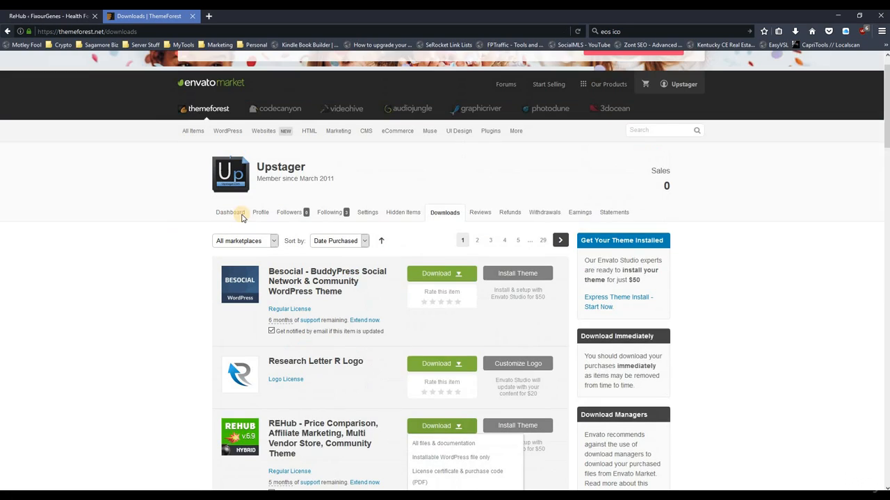
# Step: Register the ReHub theme in WordPress with the ThemeForest username and the ThemeForest purchase code
pyautogui.click(60, 17)
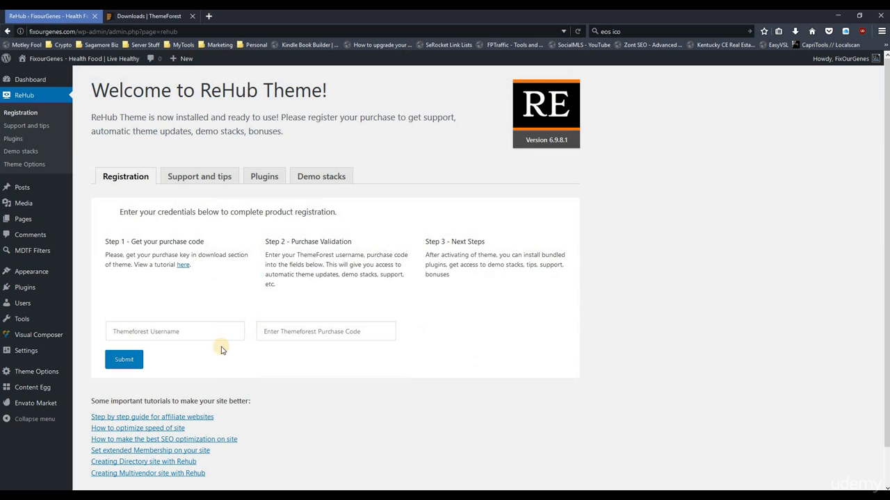
pyautogui.click(191, 332)
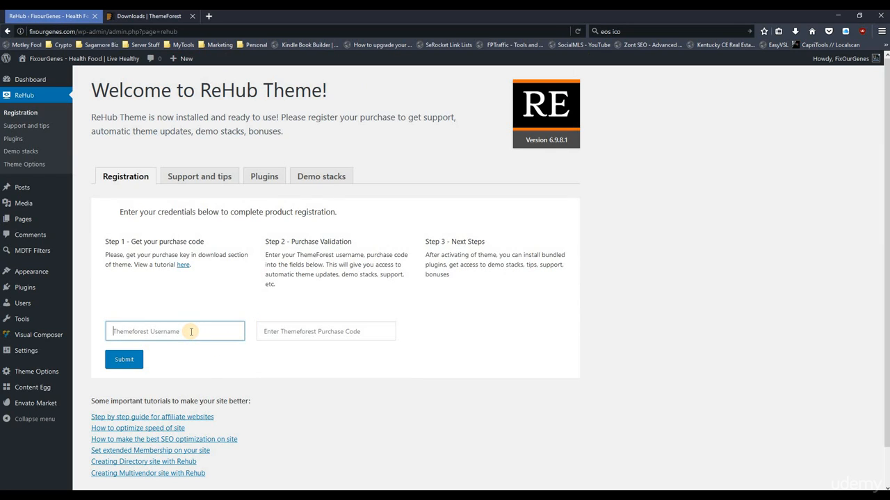
pyautogui.click(284, 333)
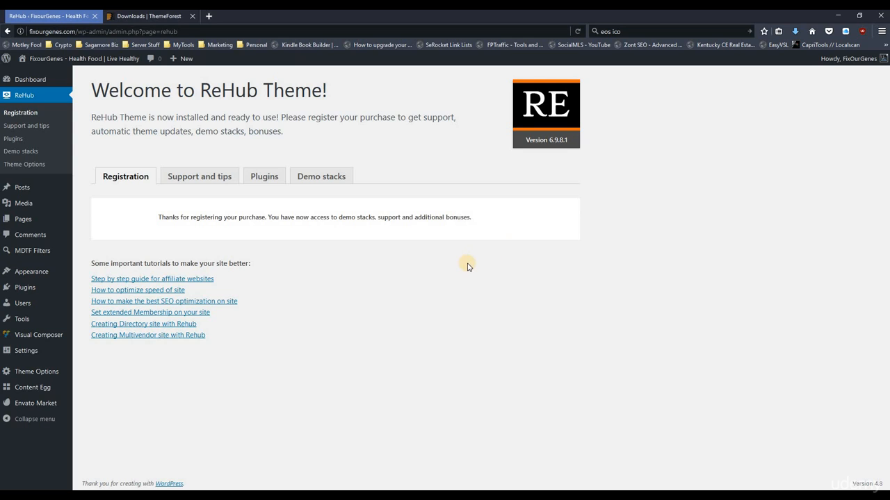
# Step: Open the ReHub demo stacks instructions and copy the plugin name "WP Clone plugin" from them
pyautogui.click(320, 176)
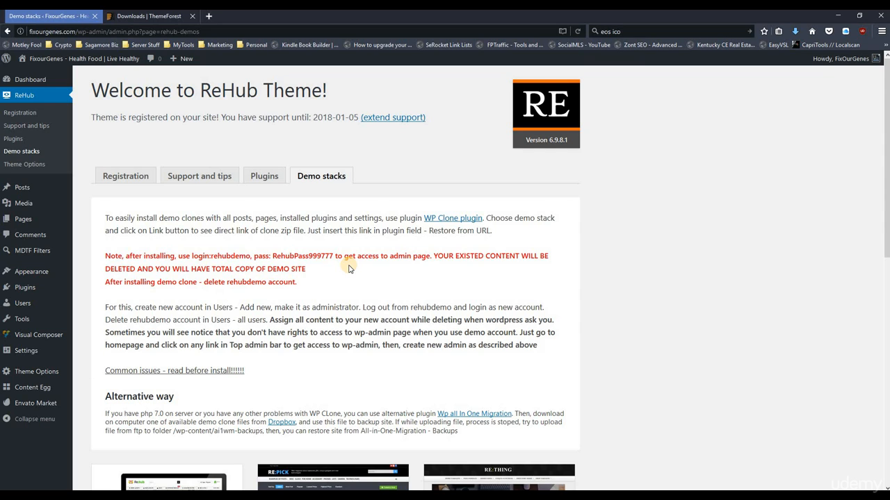
pyautogui.rightClick(452, 219)
pyautogui.click(451, 185)
pyautogui.moveTo(424, 219); pyautogui.dragTo(481, 223)
pyautogui.rightClick(481, 224)
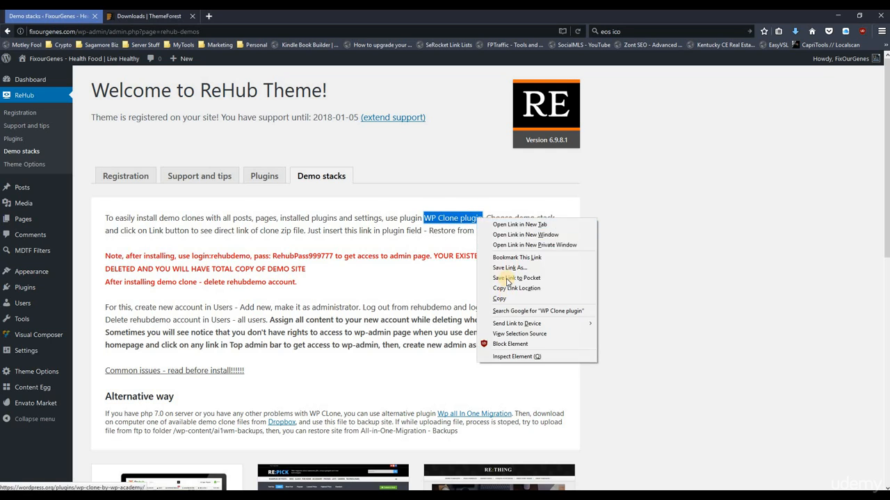
pyautogui.click(496, 295)
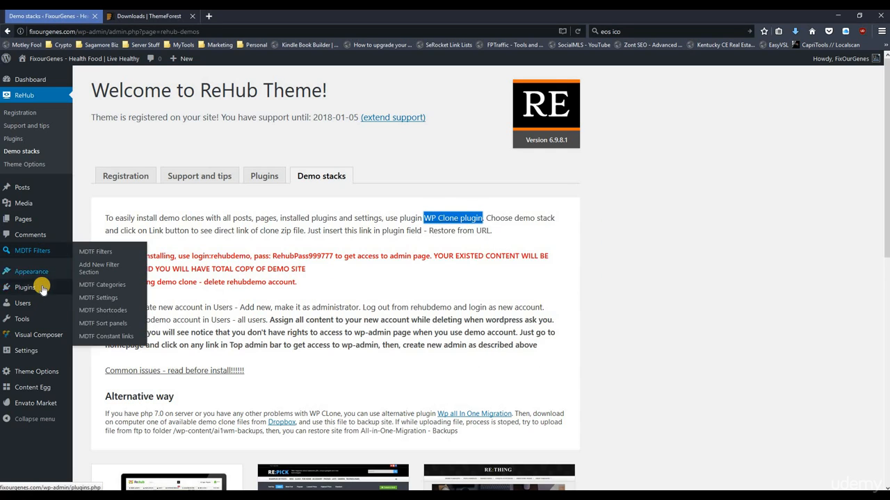
# Step: Open the Add Plugins page in a new tab and search for "WP Clone plugin" without the leading whitespace
pyautogui.moveTo(49, 288)
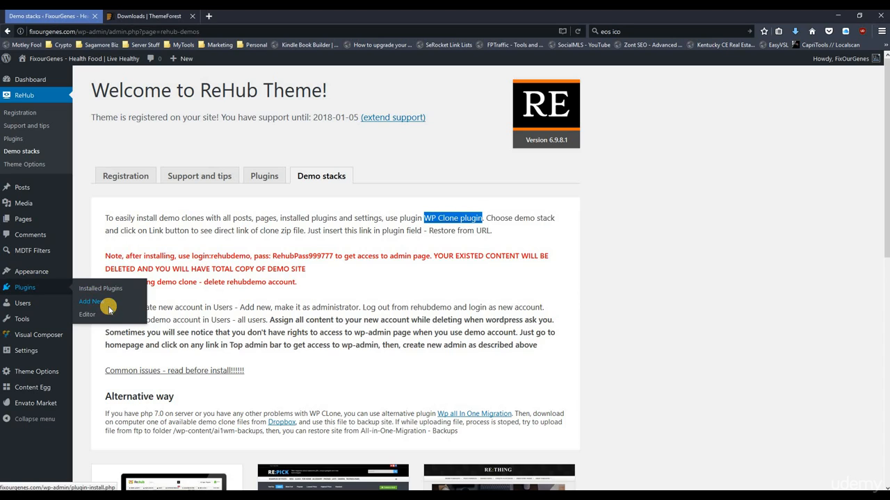
pyautogui.rightClick(91, 302)
pyautogui.click(118, 307)
pyautogui.click(139, 16)
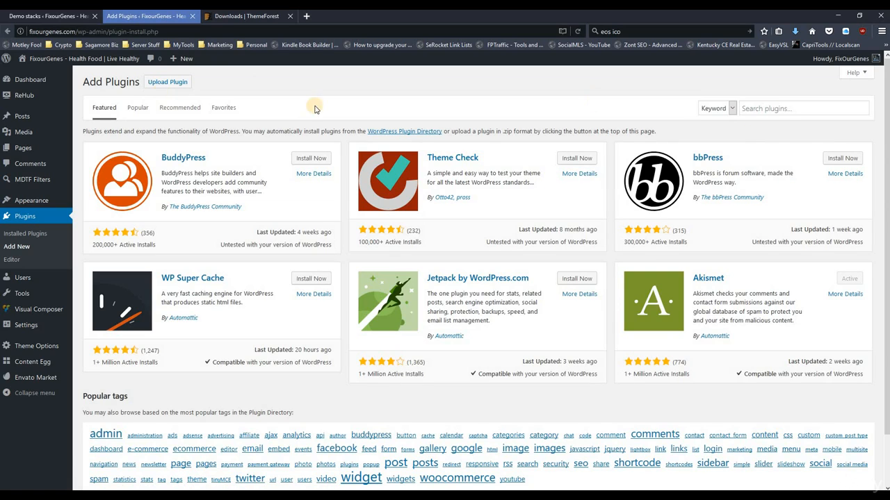
pyautogui.click(766, 108)
pyautogui.rightClick(766, 108)
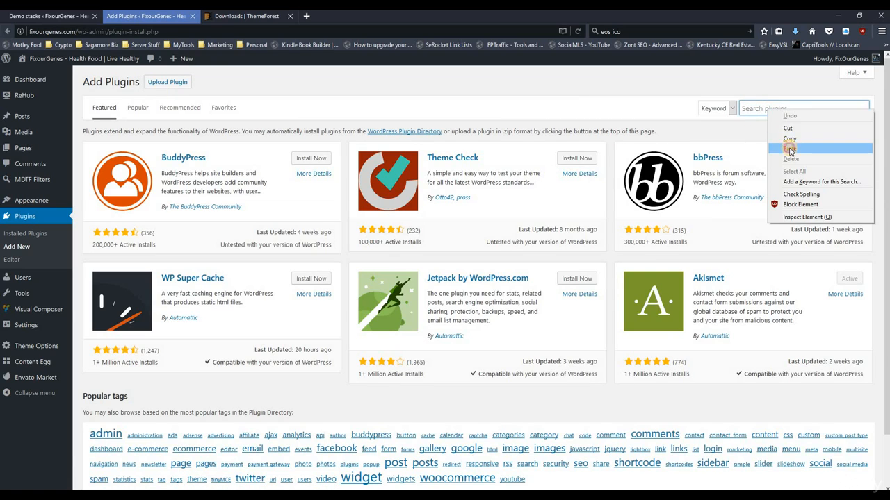
pyautogui.click(785, 148)
pyautogui.moveTo(766, 108); pyautogui.dragTo(685, 110)
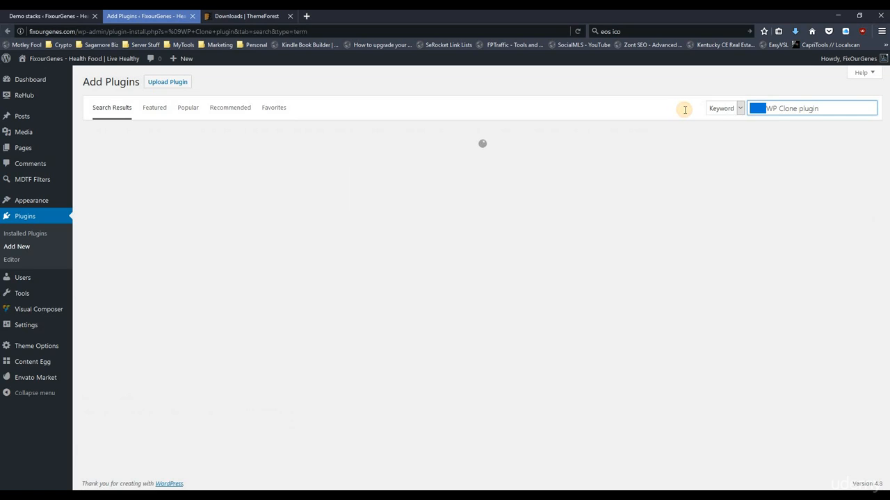
pyautogui.press('BackSpace')
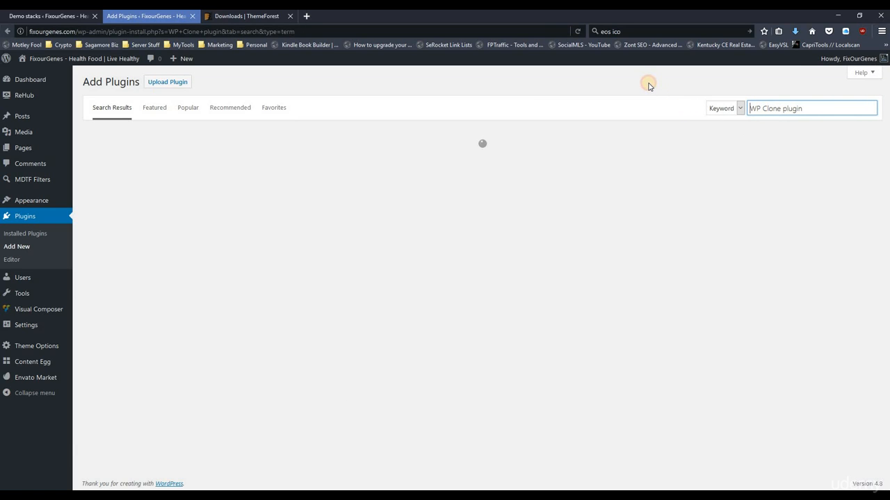
pyautogui.click(648, 84)
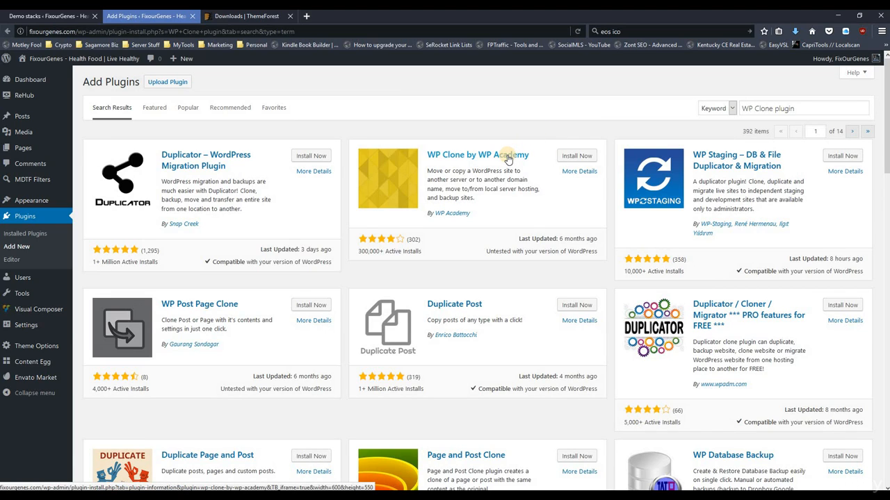
# Step: Install and activate WP Clone by WP Academy, and open the WP Clone options page
pyautogui.click(577, 157)
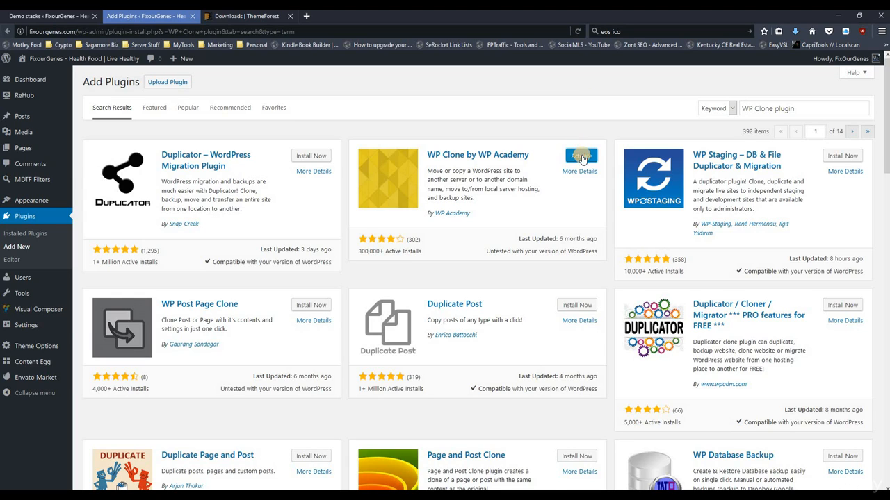
pyautogui.press('Return')
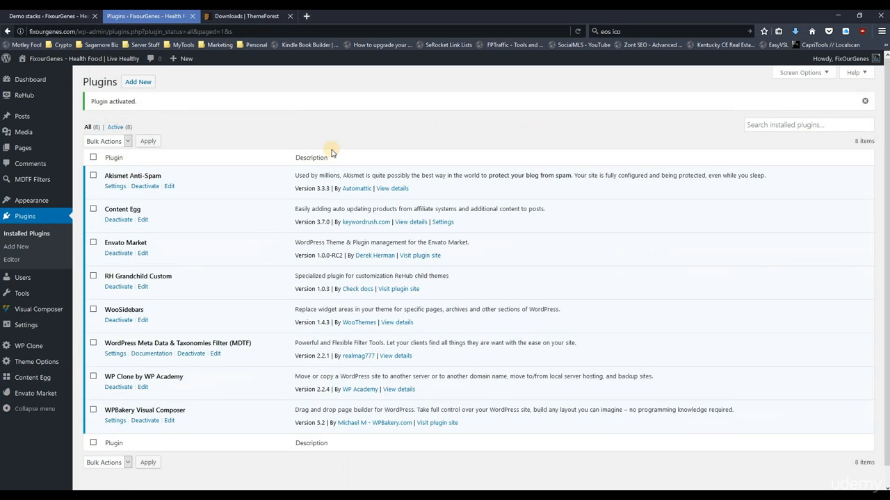
pyautogui.click(39, 347)
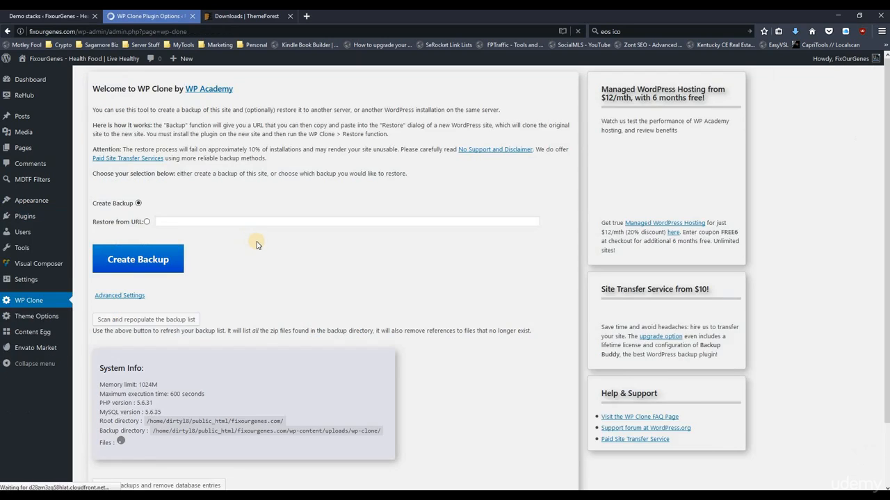
# Step: Copy the red note containing the demo login and password from the ReHub demo stacks instructions
pyautogui.click(61, 17)
pyautogui.click(312, 283)
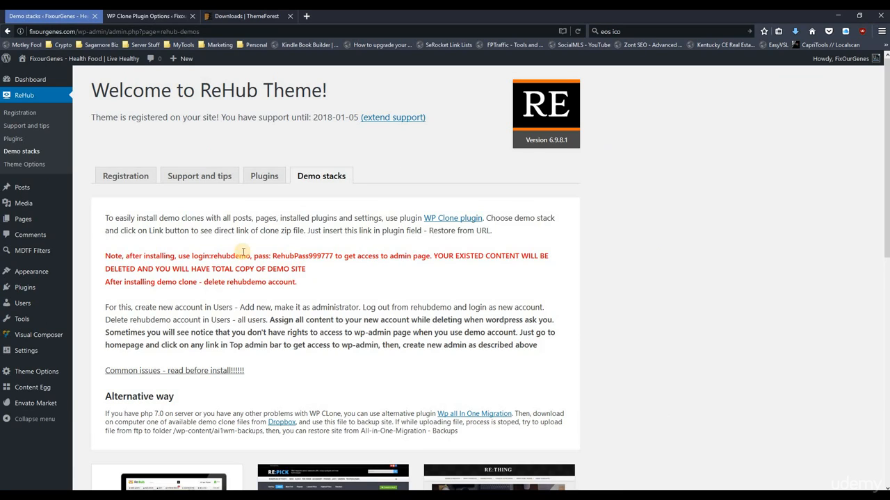
pyautogui.moveTo(106, 255); pyautogui.dragTo(434, 257)
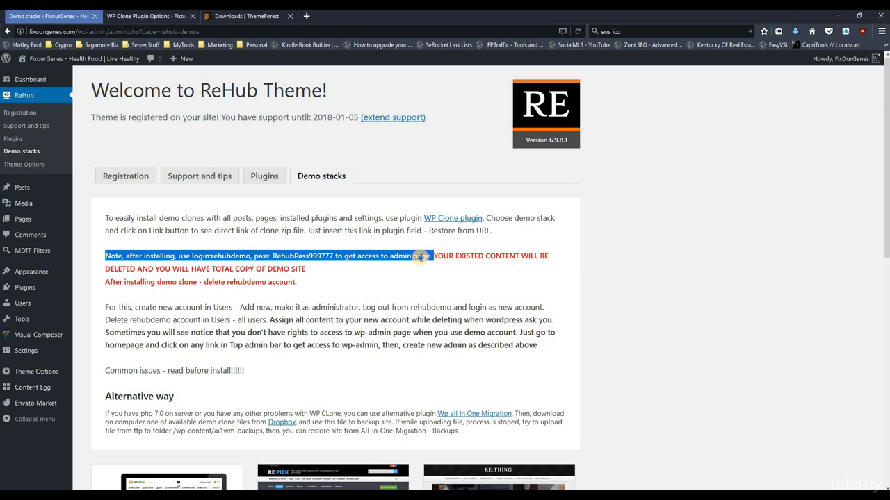
pyautogui.rightClick(424, 262)
pyautogui.click(398, 294)
# Step: Paste the copied demo login note into the Genes Site Details file in Notepad, save the file, and return to the browser
pyautogui.hotkey('alt', 'Tab')
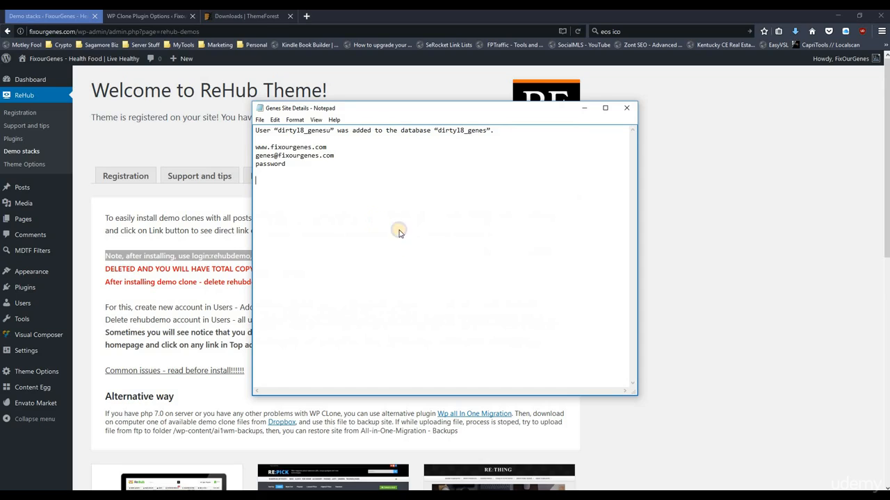
pyautogui.rightClick(375, 220)
pyautogui.click(395, 255)
pyautogui.click(261, 122)
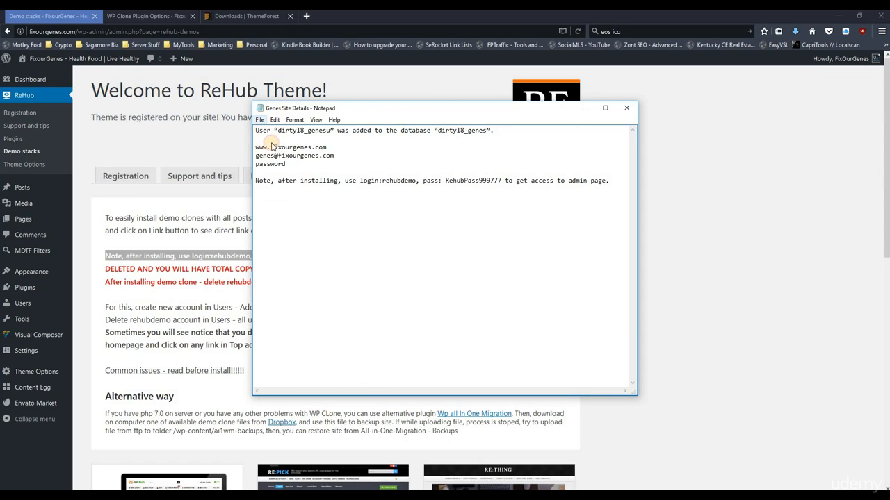
pyautogui.click(273, 150)
pyautogui.hotkey('alt', 'Tab')
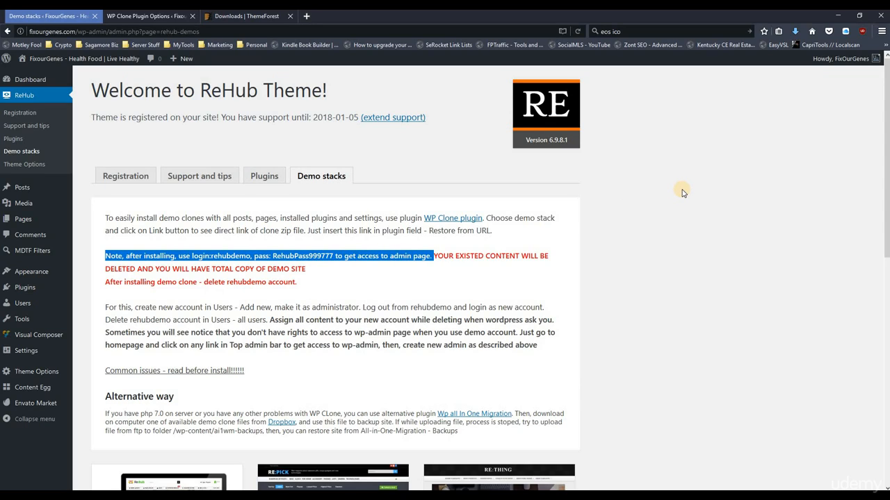
# Step: Look through the installation notes and the available demo site clones on the Demo stacks page
pyautogui.scroll(-5, 682, 193)
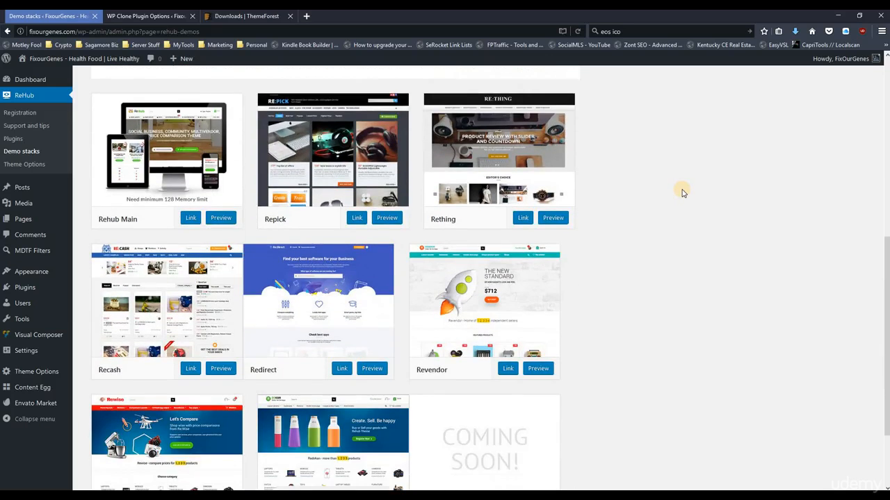
pyautogui.scroll(-2, 682, 192)
pyautogui.scroll(5, 681, 191)
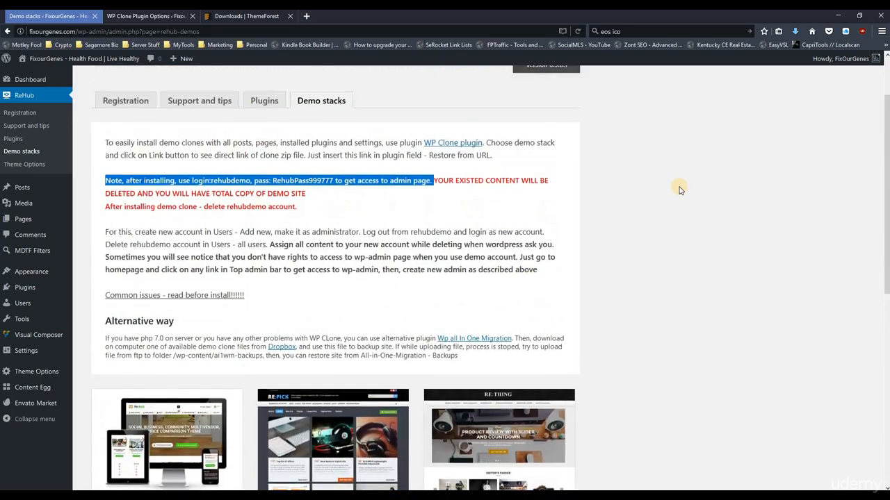
pyautogui.scroll(1, 680, 190)
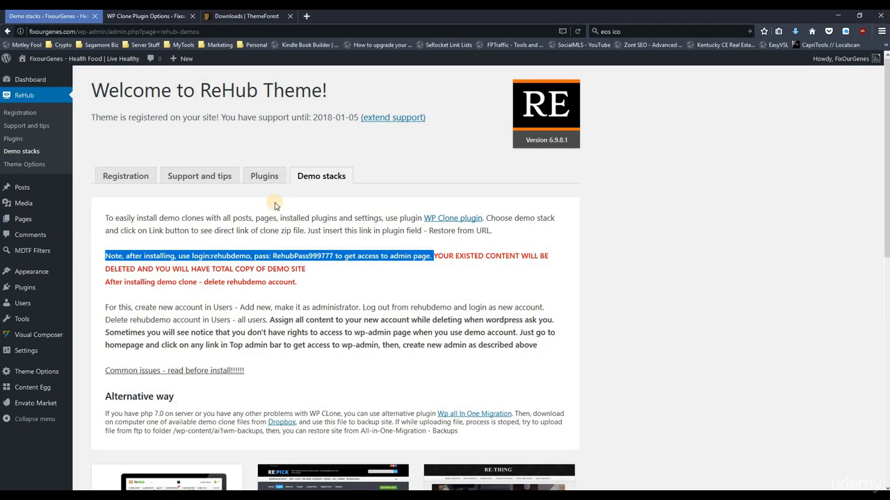
pyautogui.scroll(-4, 606, 213)
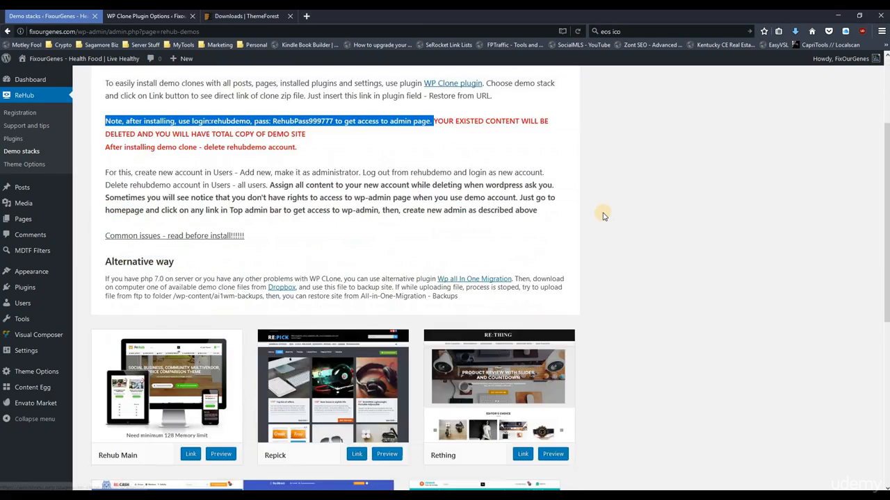
pyautogui.scroll(-2, 627, 213)
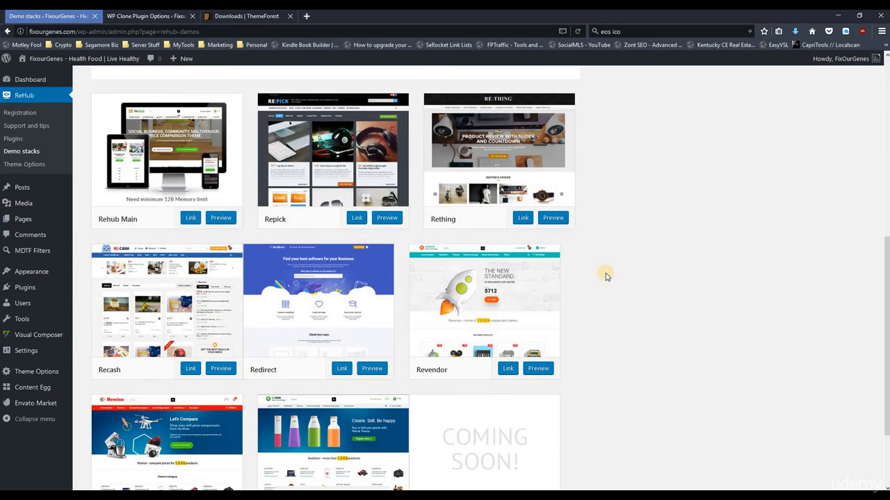
pyautogui.scroll(-1, 605, 276)
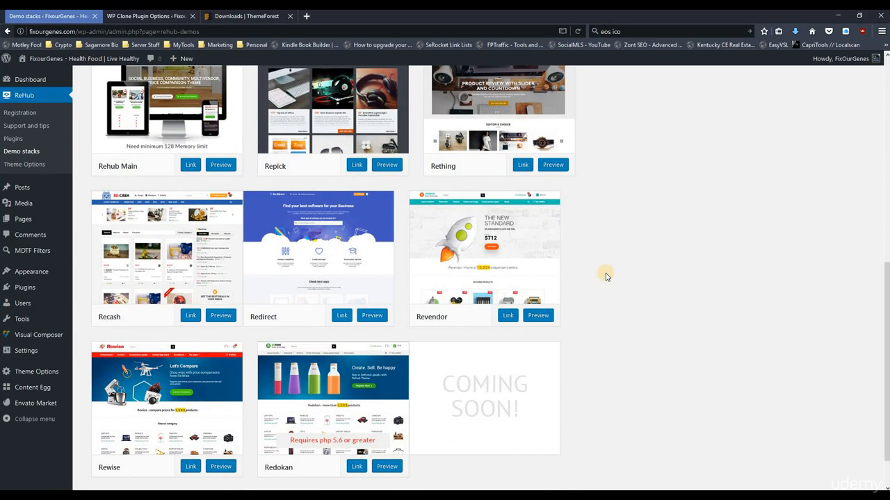
pyautogui.scroll(1, 606, 277)
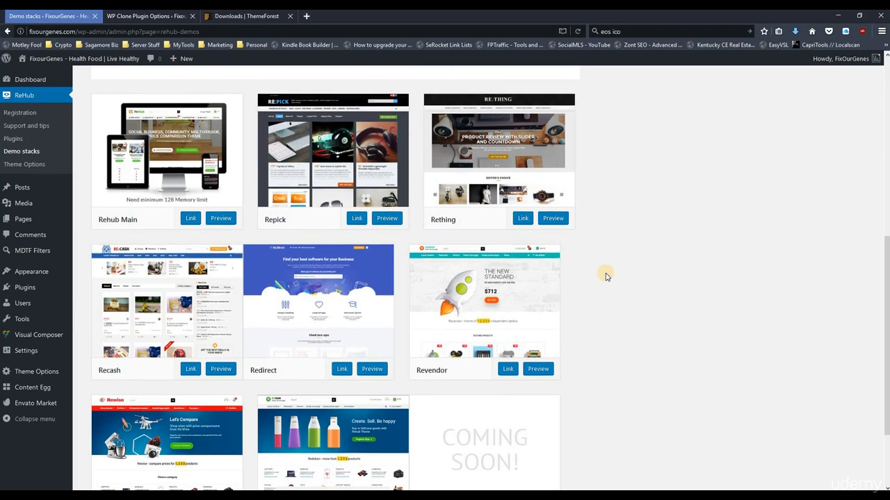
pyautogui.scroll(1, 606, 277)
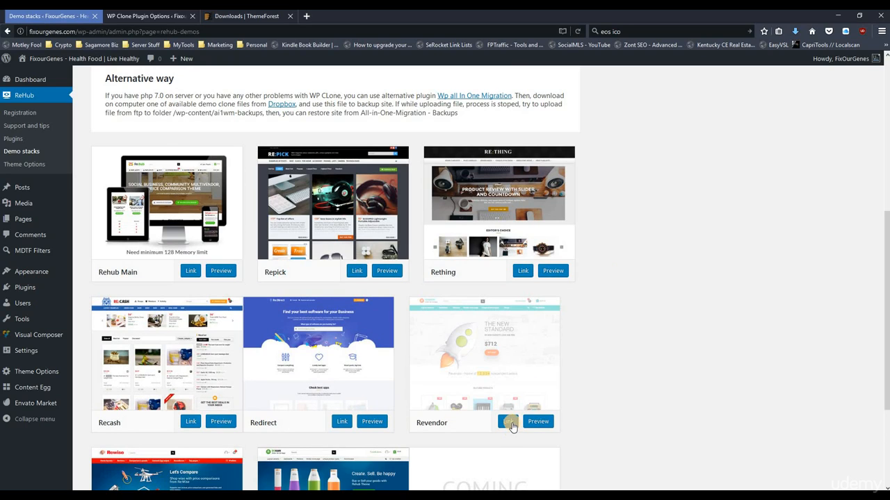
# Step: Copy the clone zip link of the Revendor demo and close the link pop-up
pyautogui.click(509, 422)
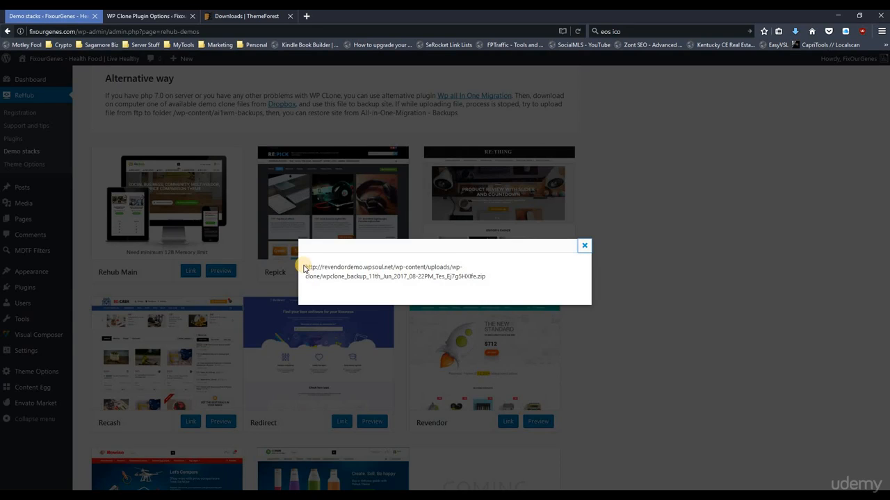
pyautogui.moveTo(305, 269); pyautogui.dragTo(464, 273)
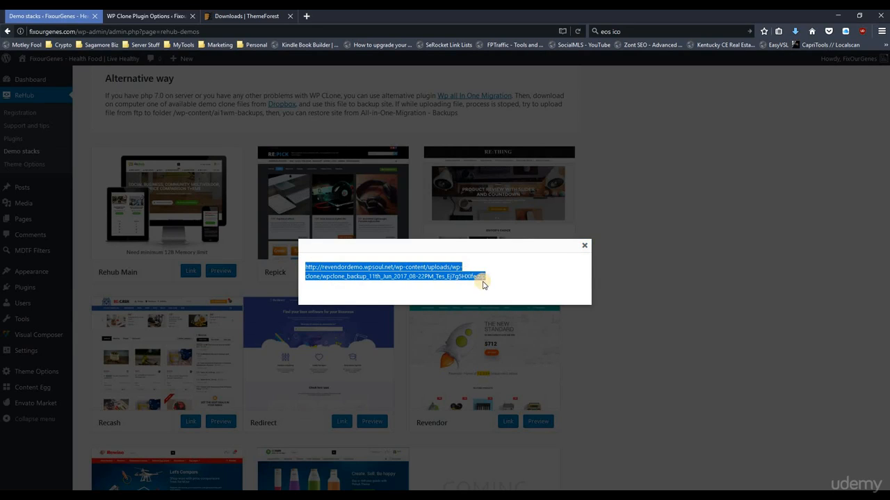
pyautogui.rightClick(466, 277)
pyautogui.click(487, 345)
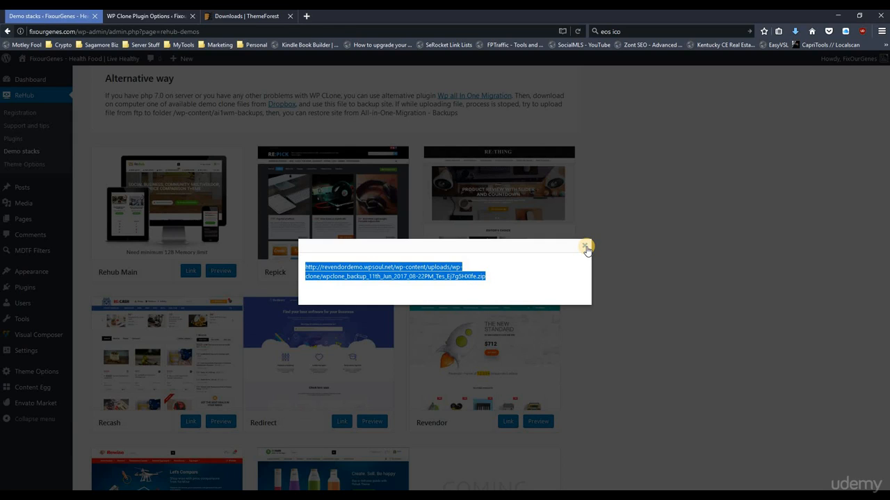
pyautogui.click(620, 247)
pyautogui.scroll(5, 175, 83)
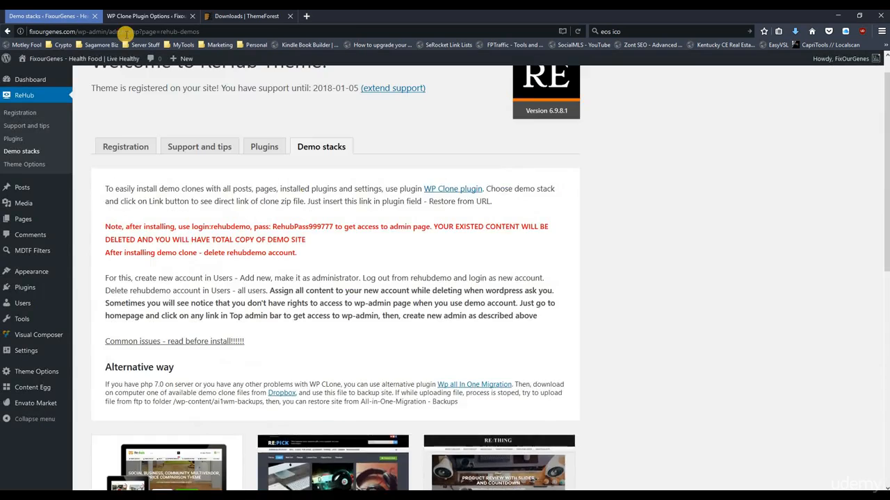
# Step: Restore the site from the copied Revendor zip URL in WP Clone, accepting the restore terms and confirming the restore
pyautogui.click(131, 17)
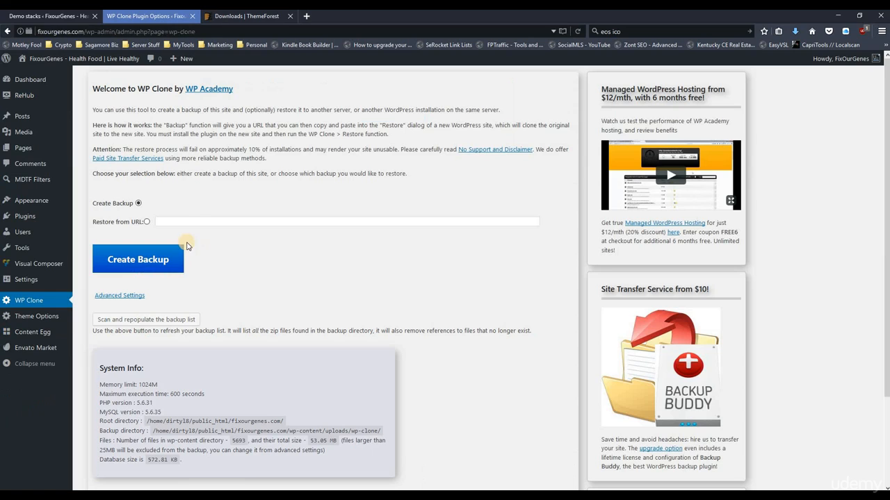
pyautogui.click(147, 222)
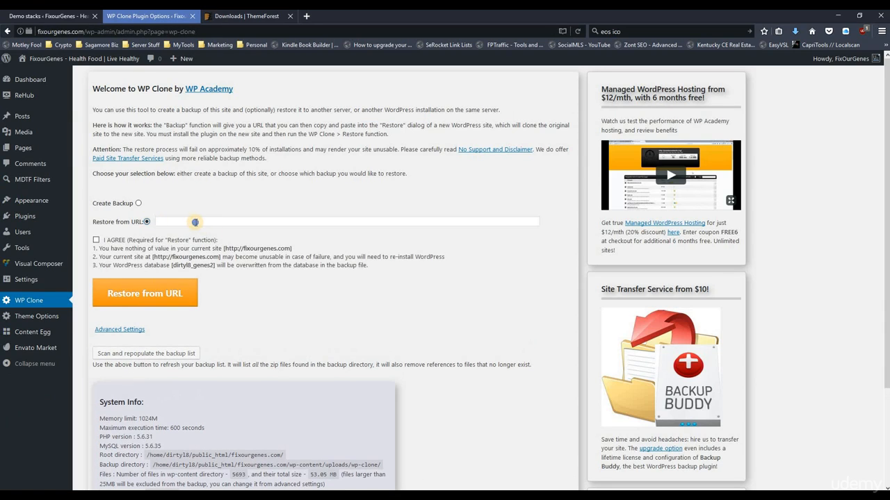
pyautogui.rightClick(196, 223)
pyautogui.click(229, 255)
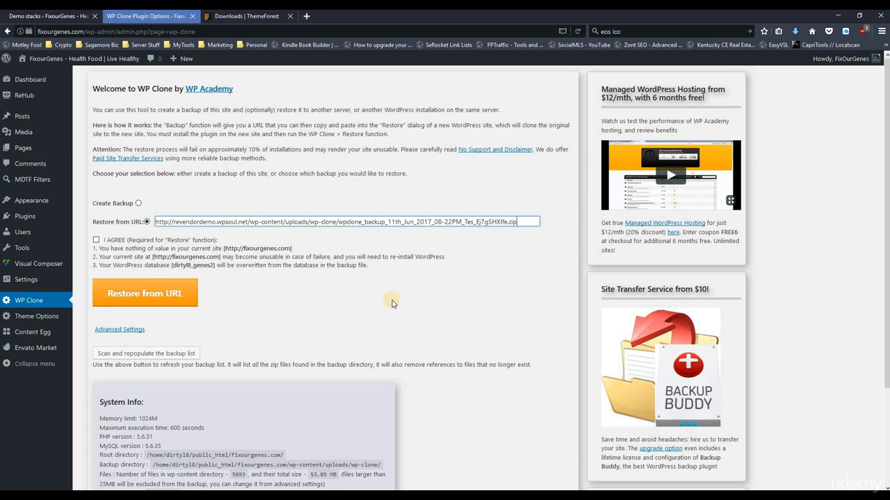
pyautogui.click(95, 240)
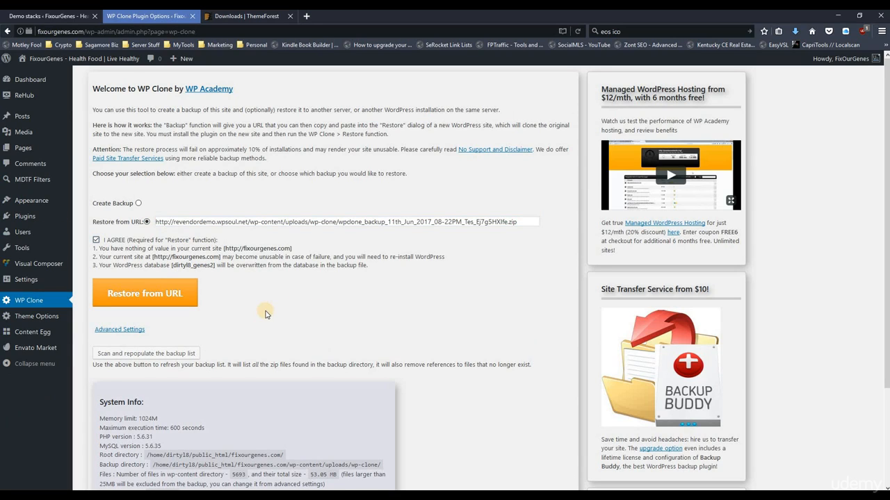
pyautogui.click(173, 296)
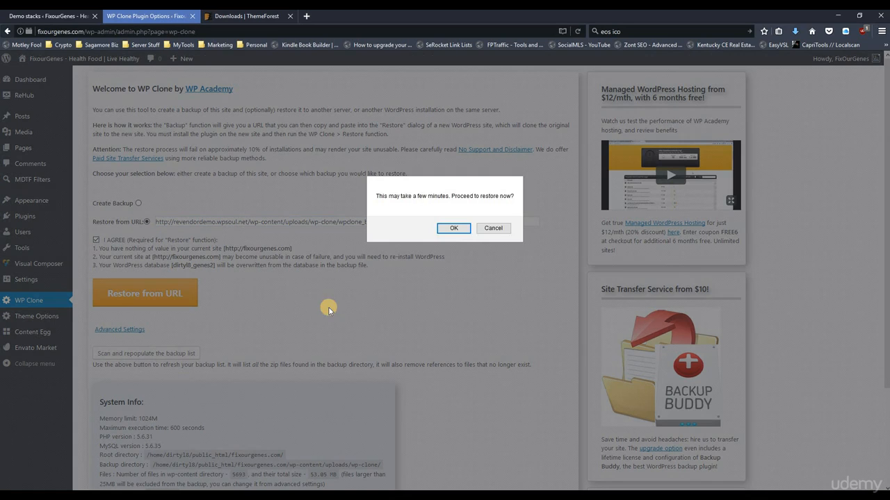
pyautogui.click(454, 232)
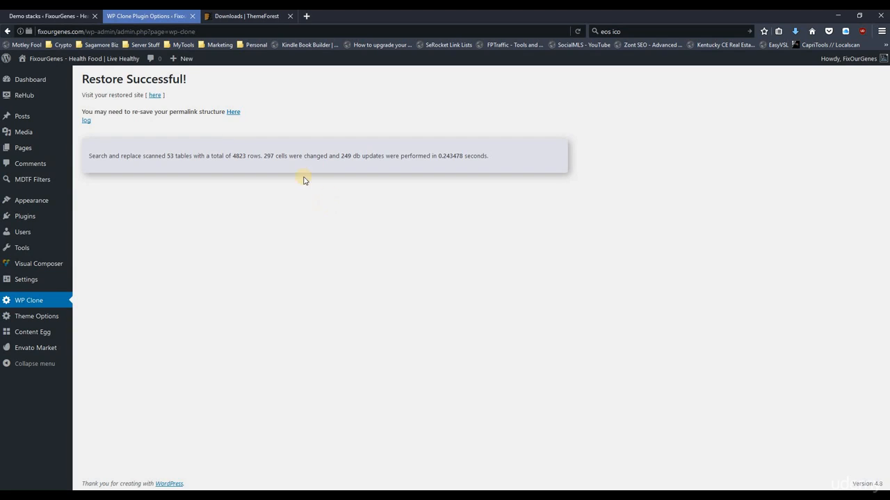
# Step: Open the restored site in a new tab, look over its home page down to the footer, and close it
pyautogui.rightClick(155, 98)
pyautogui.click(189, 101)
pyautogui.click(250, 19)
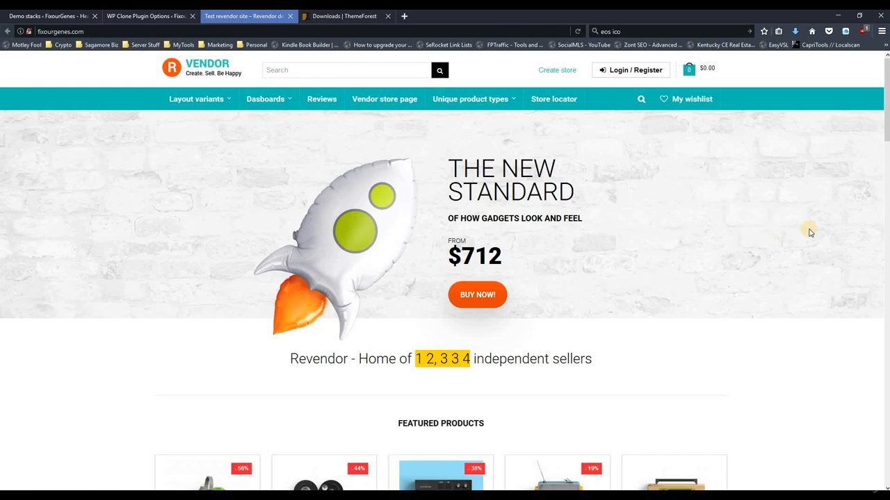
pyautogui.scroll(-7, 809, 232)
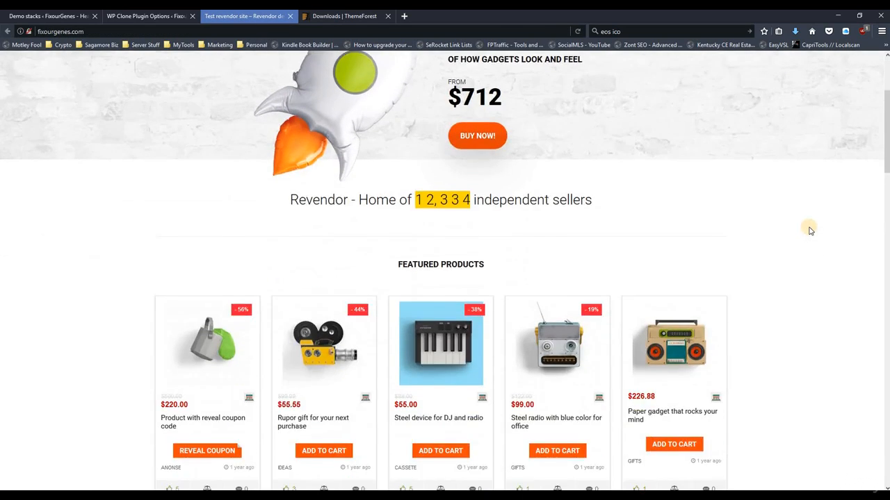
pyautogui.scroll(-8, 809, 230)
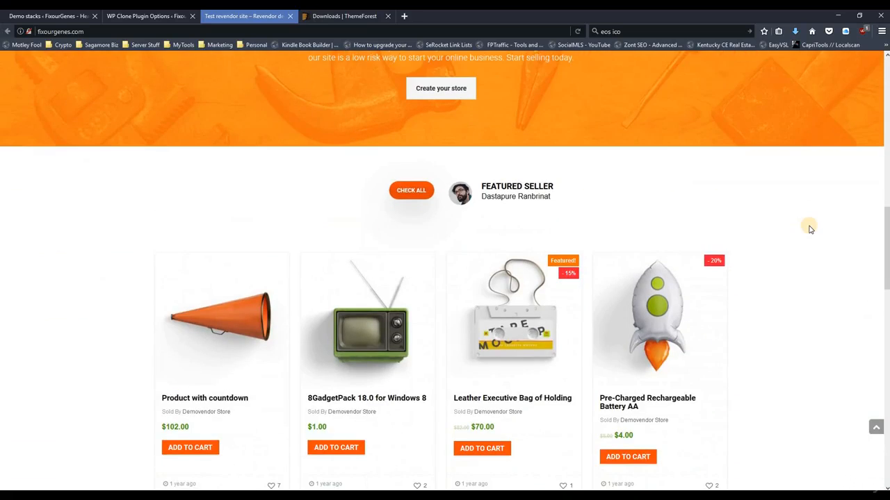
pyautogui.scroll(-8, 809, 230)
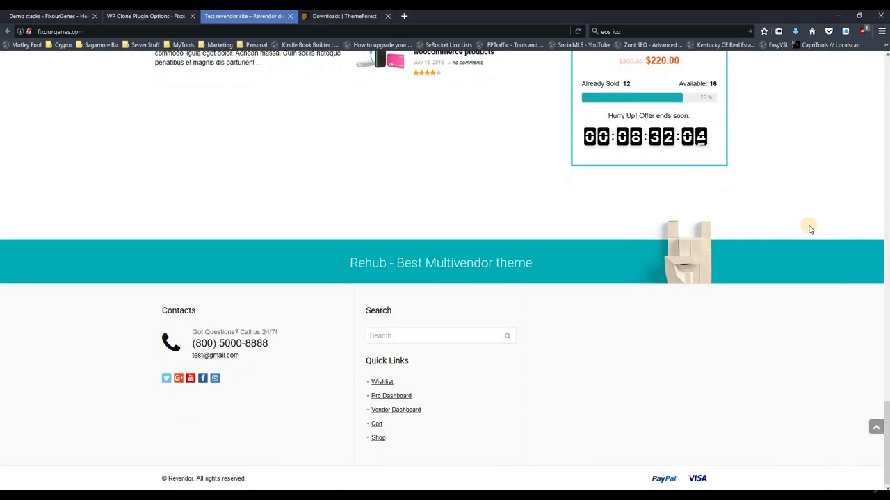
pyautogui.scroll(10, 809, 231)
pyautogui.scroll(10, 806, 231)
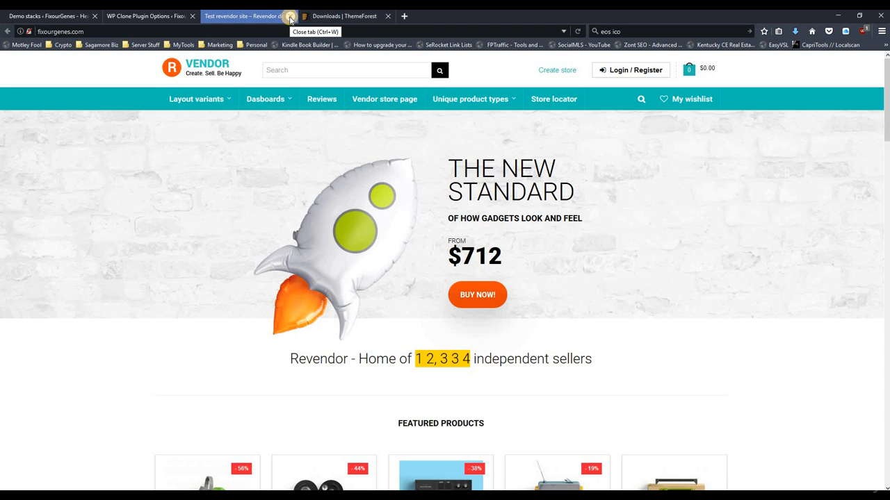
pyautogui.click(291, 16)
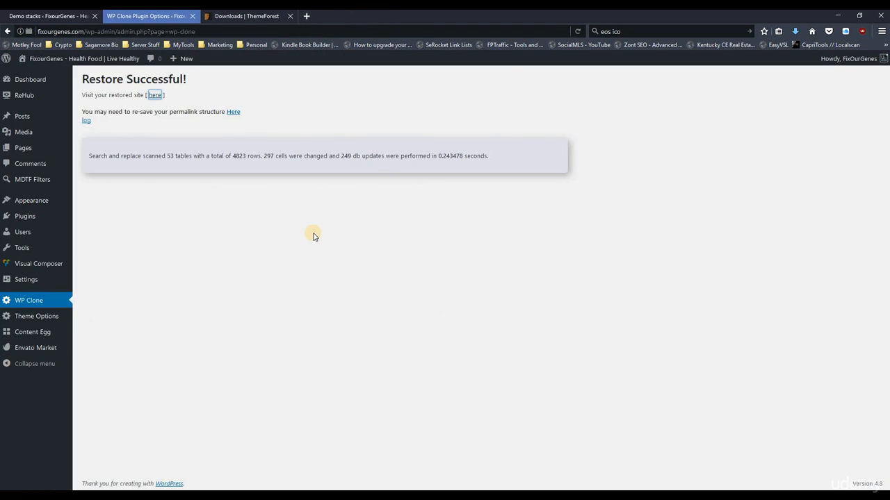
# Step: Open the link for re-saving the permalink structure and try to log in with the browser's saved username and password, with Remember Me enabled
pyautogui.click(285, 230)
pyautogui.click(234, 114)
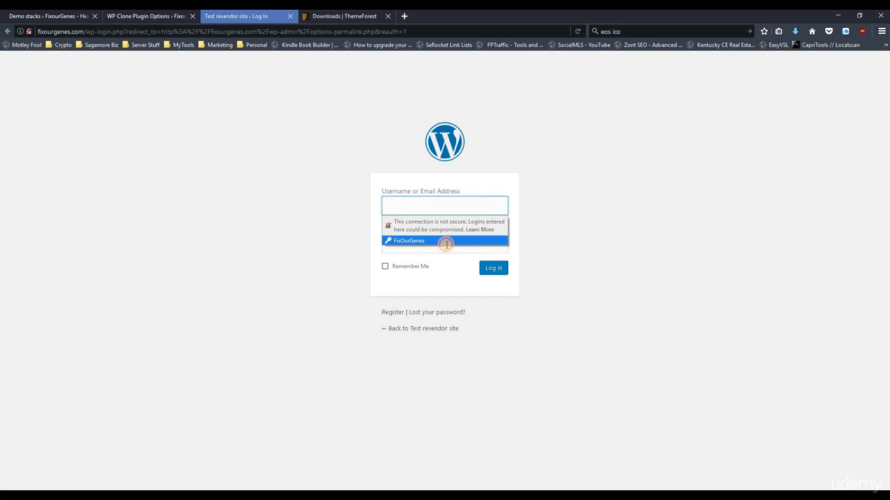
pyautogui.click(445, 241)
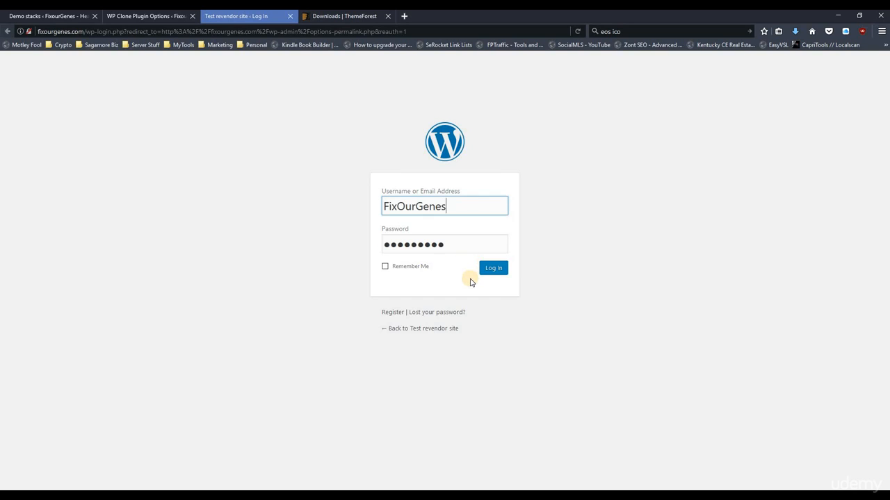
pyautogui.click(420, 270)
pyautogui.press('Return')
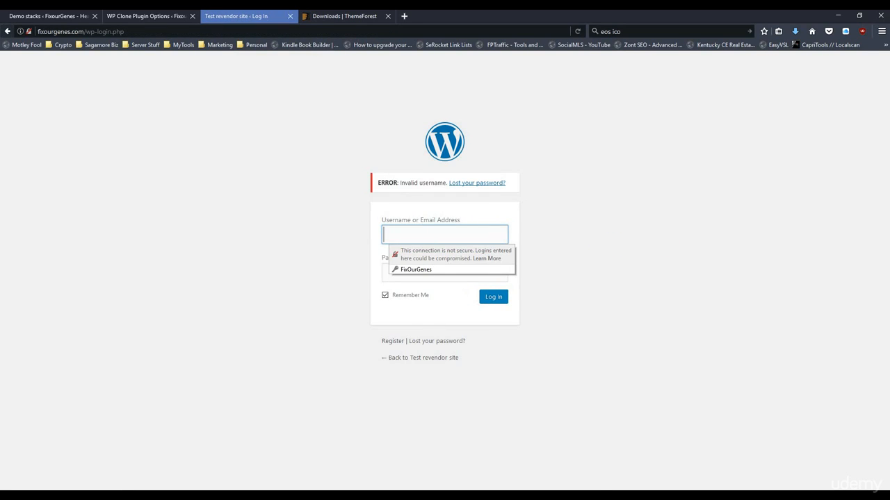
# Step: Log in as rehubdemo with the demo account password from the saved note, and save this login in the browser
pyautogui.moveTo(445, 110); pyautogui.dragTo(889, 150)
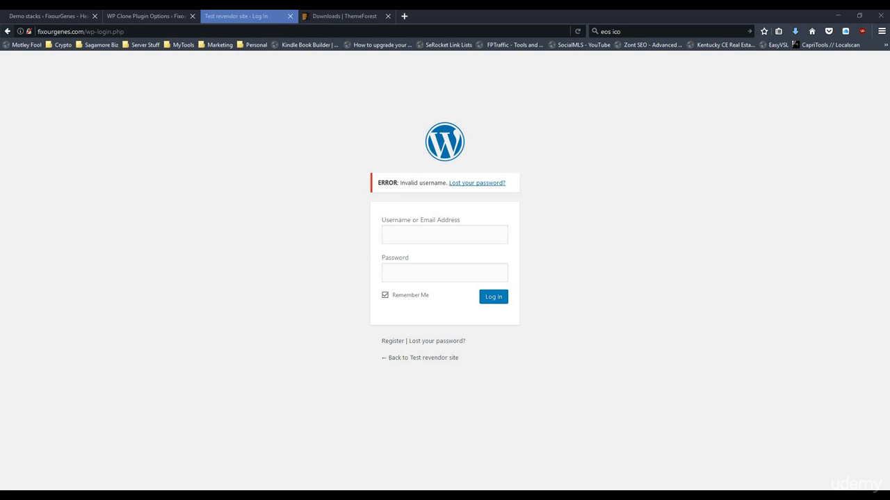
pyautogui.rightClick(454, 235)
pyautogui.click(486, 275)
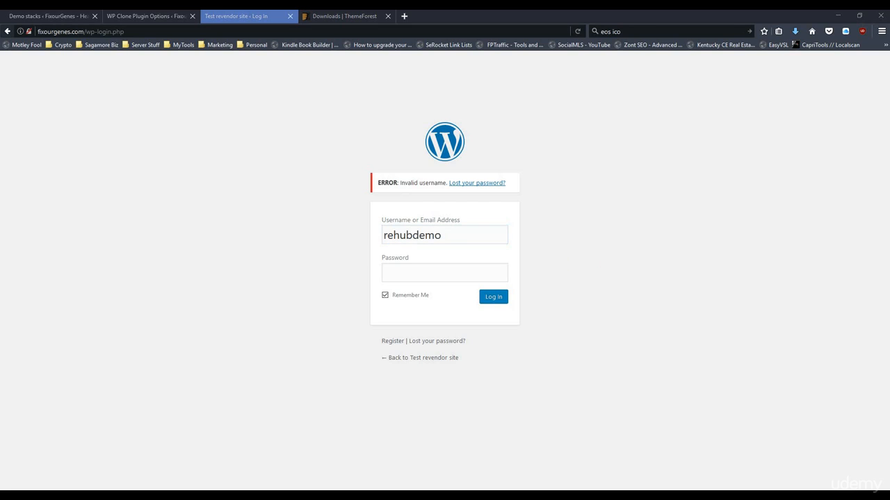
pyautogui.rightClick(432, 277)
pyautogui.click(466, 316)
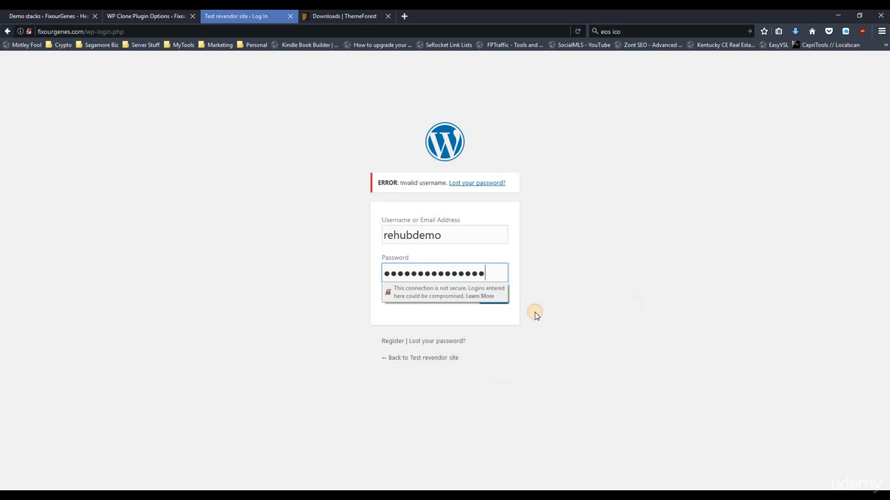
pyautogui.click(495, 298)
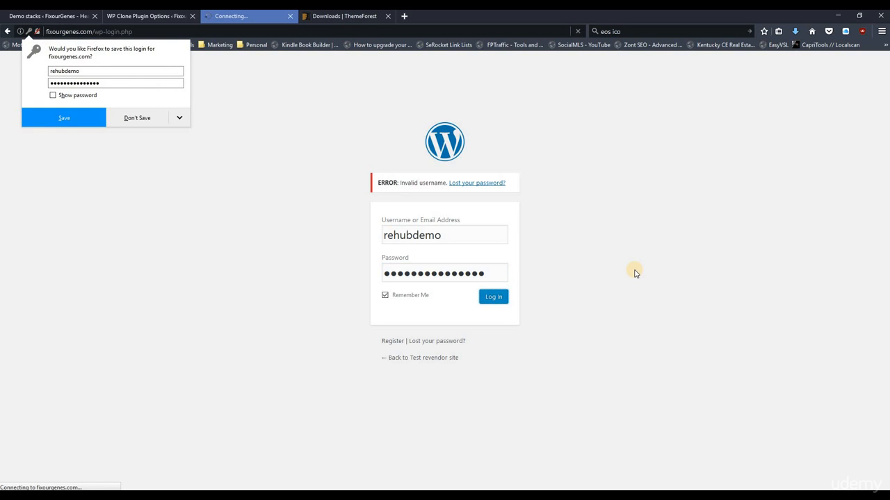
pyautogui.click(69, 119)
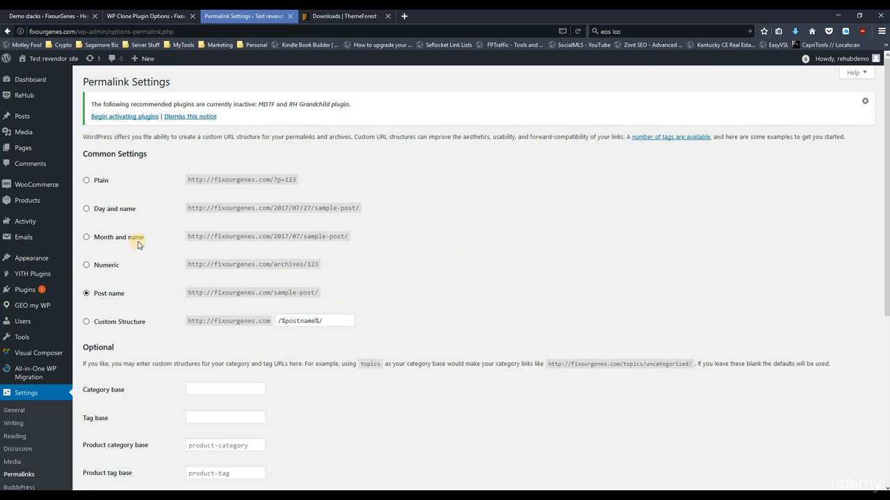
# Step: Review the permalink settings, checking the Post name structure, the optional bases and the product permalinks
pyautogui.scroll(-1, 136, 244)
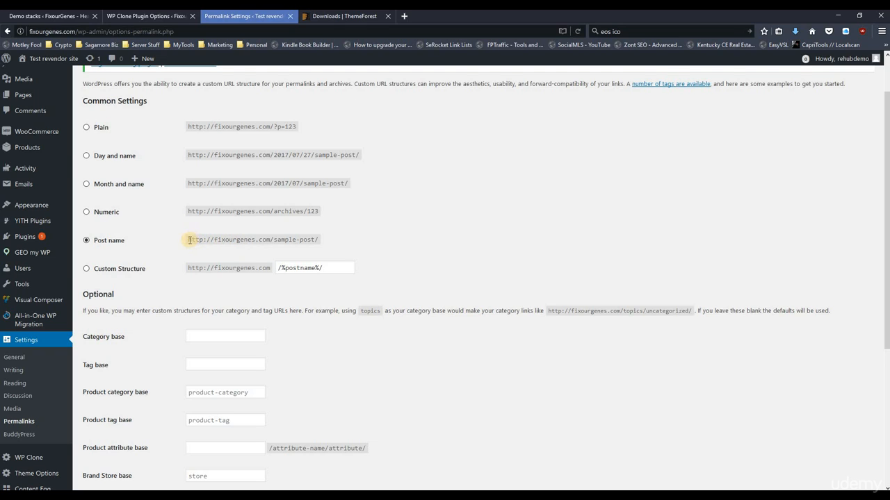
pyautogui.moveTo(189, 240); pyautogui.dragTo(328, 239)
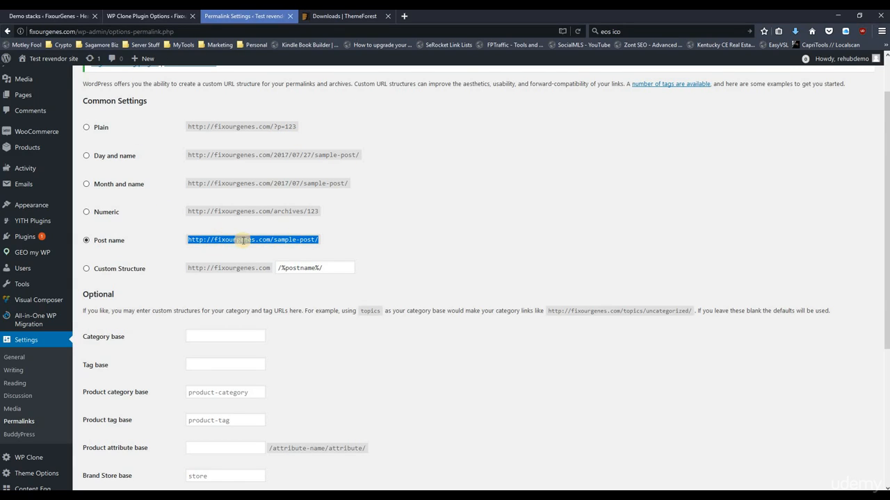
pyautogui.click(453, 237)
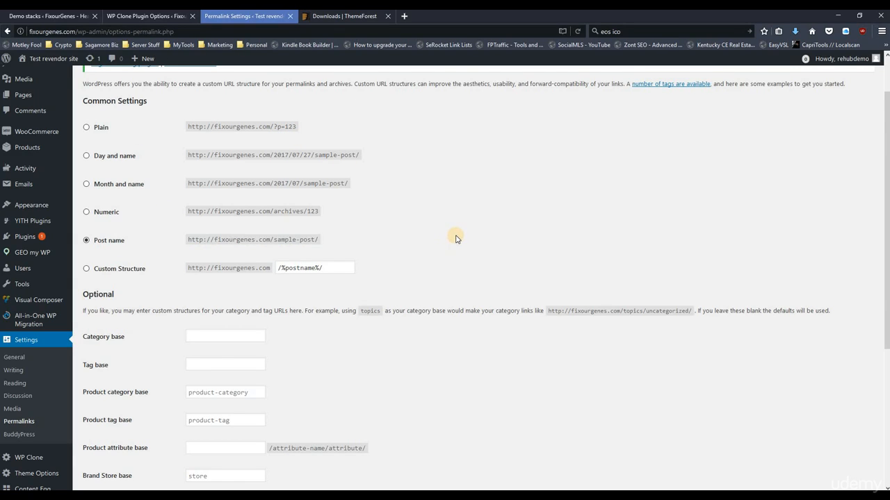
pyautogui.scroll(-2, 455, 239)
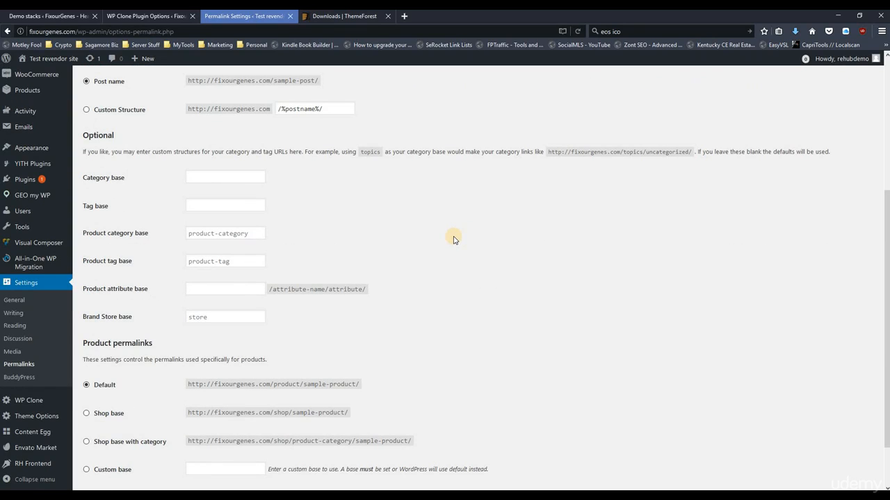
pyautogui.scroll(-1, 456, 264)
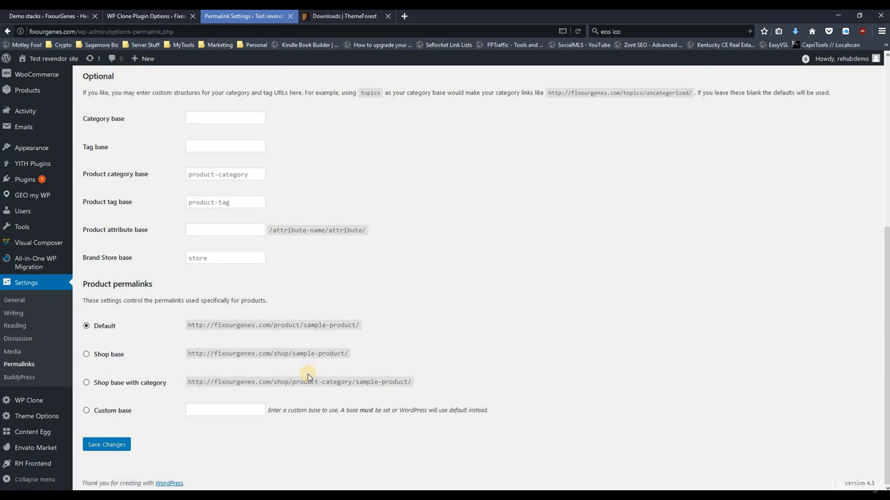
pyautogui.scroll(5, 252, 305)
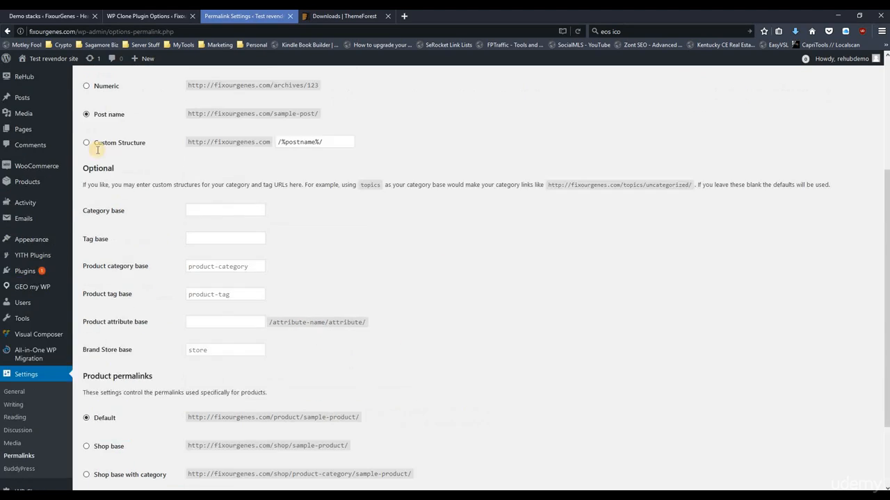
# Step: Go to the dashboard and activate the recommended MDTF and RH Grandchild plugins together as a bulk action
pyautogui.click(31, 79)
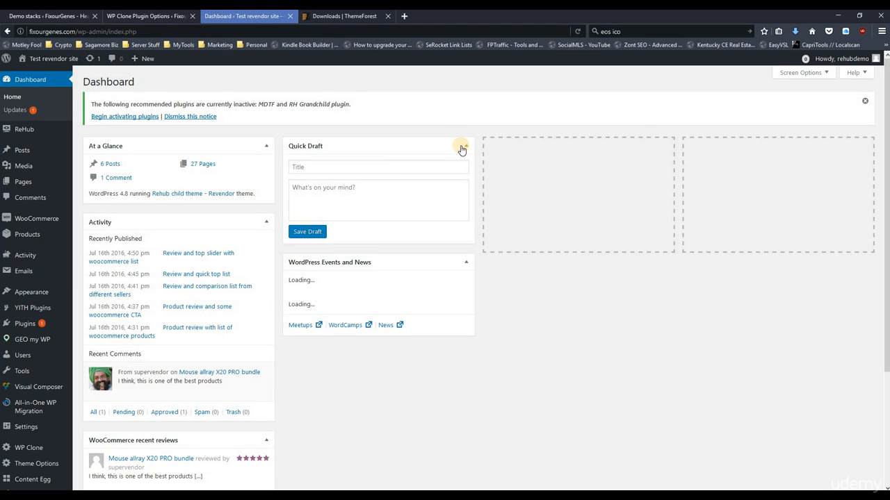
pyautogui.click(123, 116)
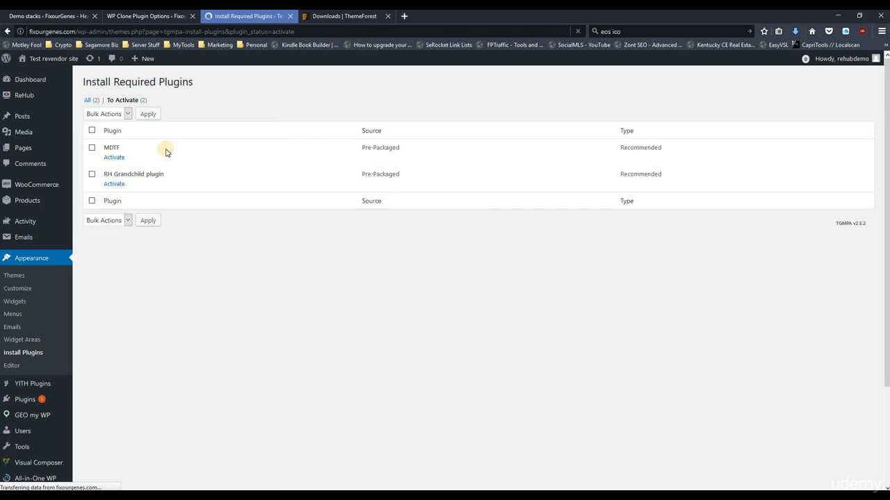
pyautogui.click(93, 131)
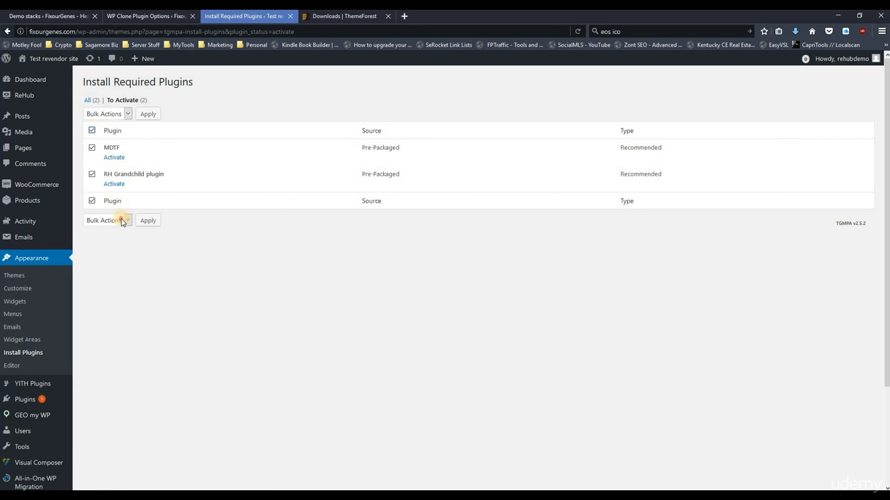
pyautogui.click(120, 220)
pyautogui.click(111, 250)
pyautogui.click(148, 220)
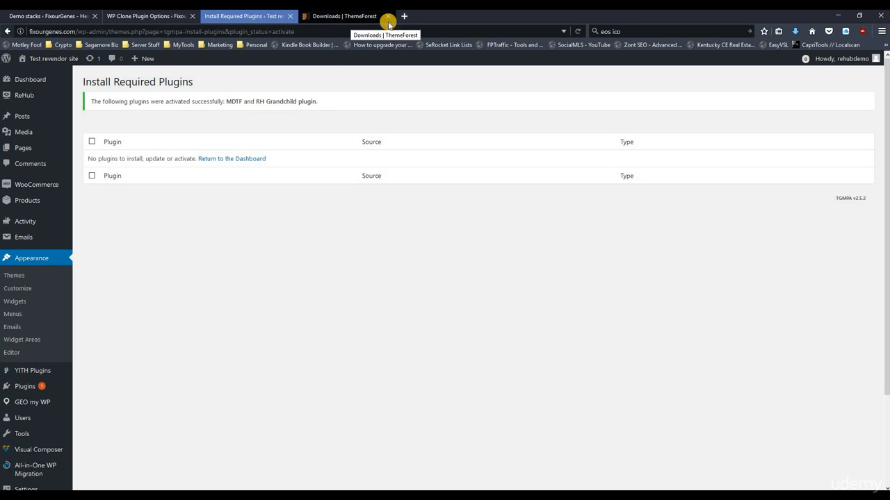
# Step: Close the ThemeForest Downloads, WP Clone and Demo stacks pages, keeping only the restored site's admin page open
pyautogui.click(351, 17)
pyautogui.click(388, 16)
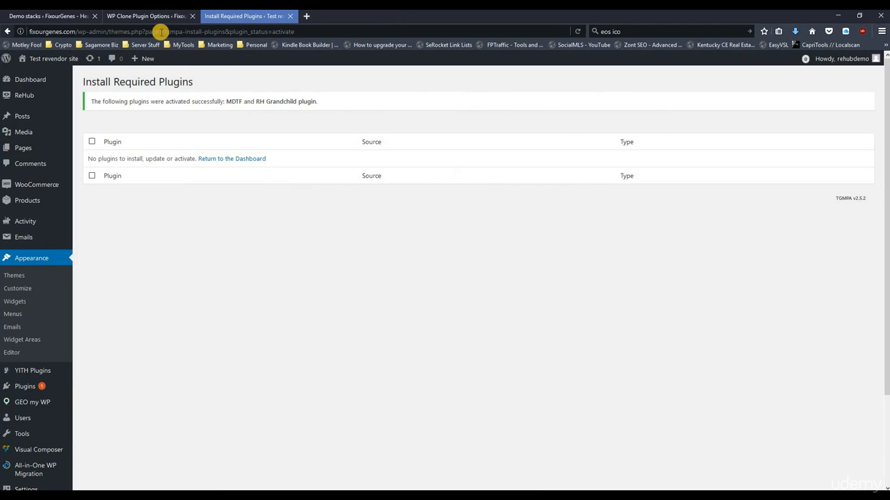
pyautogui.click(184, 17)
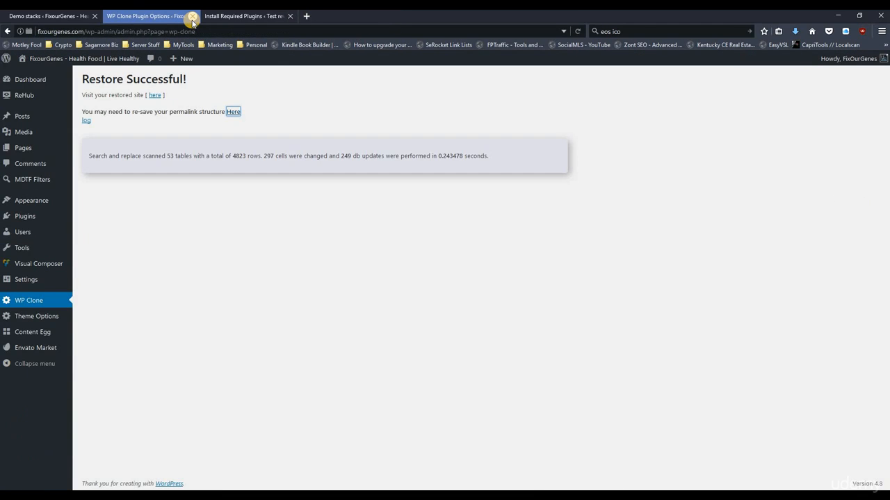
pyautogui.click(193, 19)
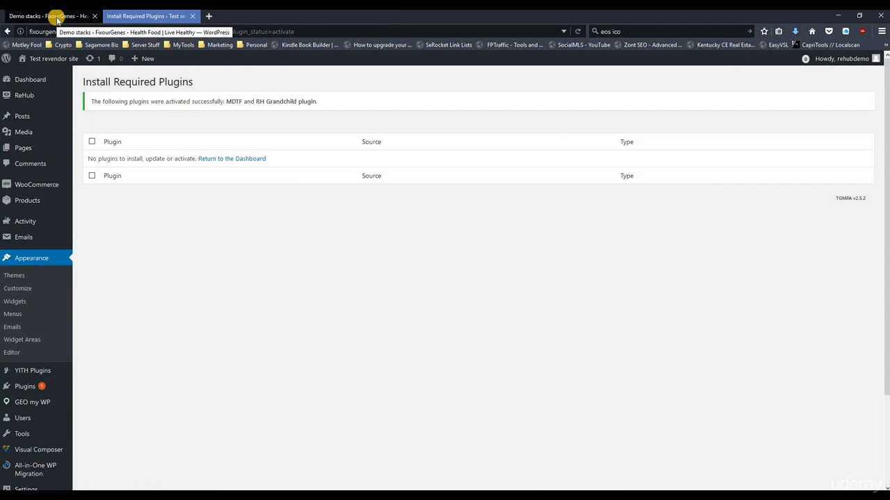
pyautogui.click(57, 18)
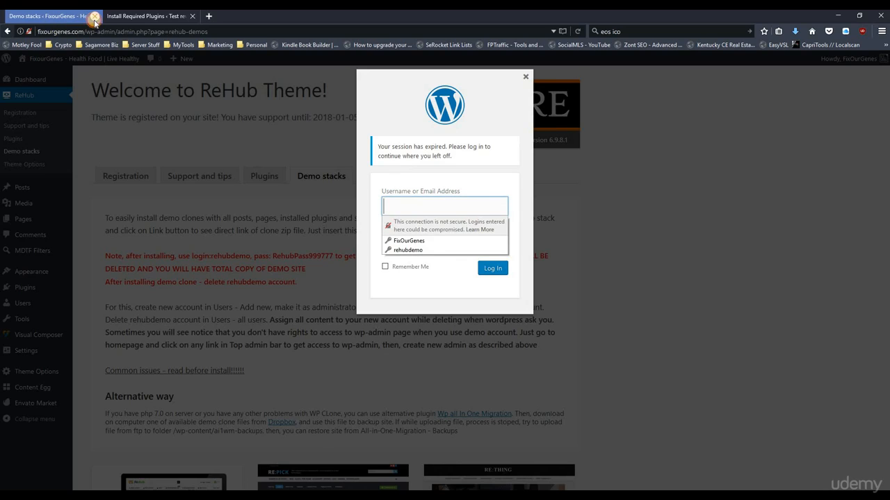
pyautogui.click(95, 16)
pyautogui.click(507, 229)
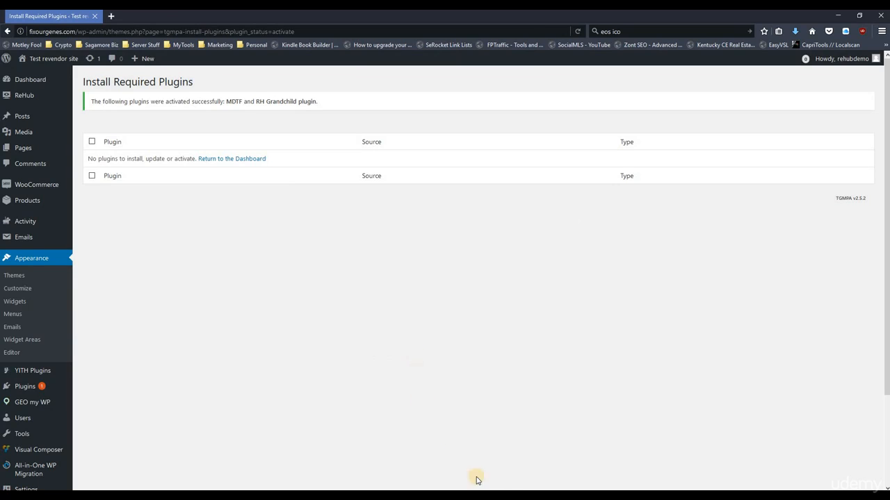
# Step: Switch to Notepad, save the Genes Site Details note and close it
pyautogui.click(541, 497)
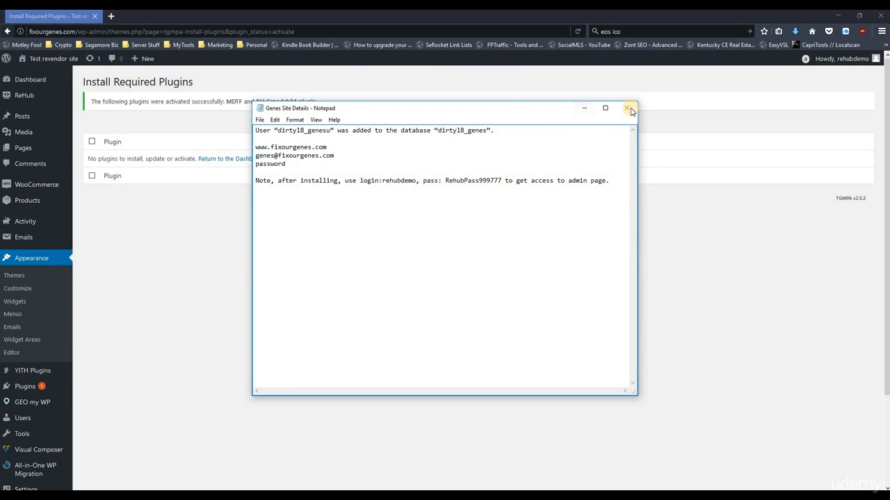
pyautogui.hotkey('alt', 'f')
pyautogui.press('Down')
pyautogui.press('Down')
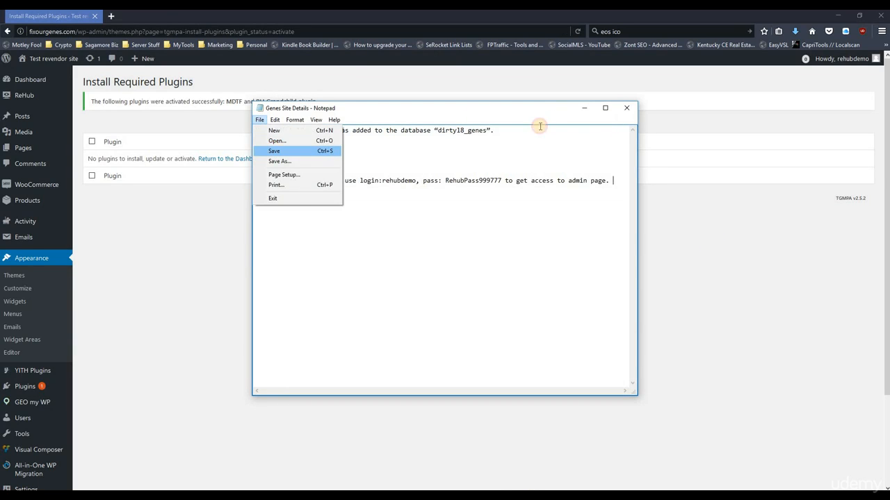
pyautogui.click(629, 109)
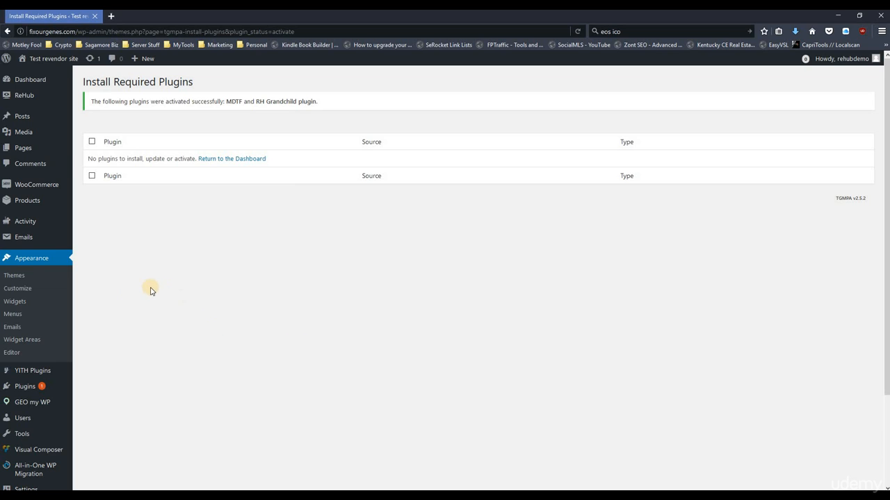
# Step: Search the plugin directory for "yoast SEO", then install and activate the Yoast SEO plugin
pyautogui.moveTo(22, 389)
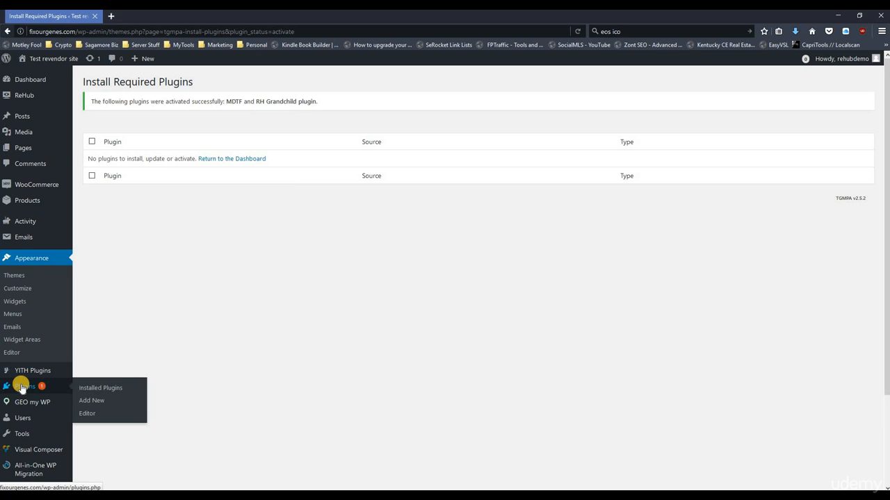
pyautogui.click(88, 401)
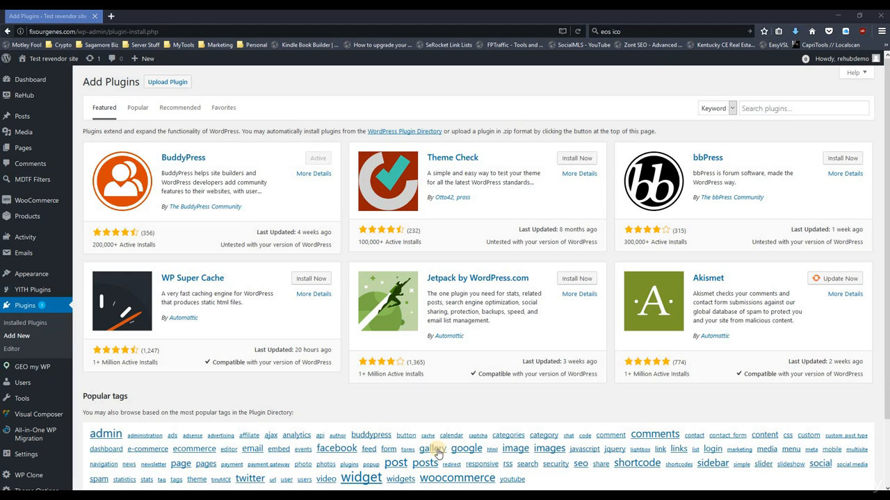
pyautogui.click(799, 108)
pyautogui.write('yoast')
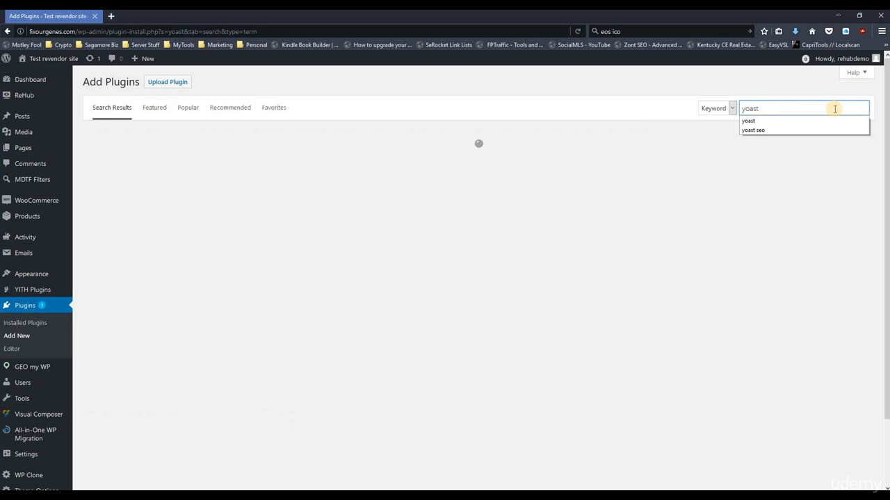
pyautogui.write(' SEO')
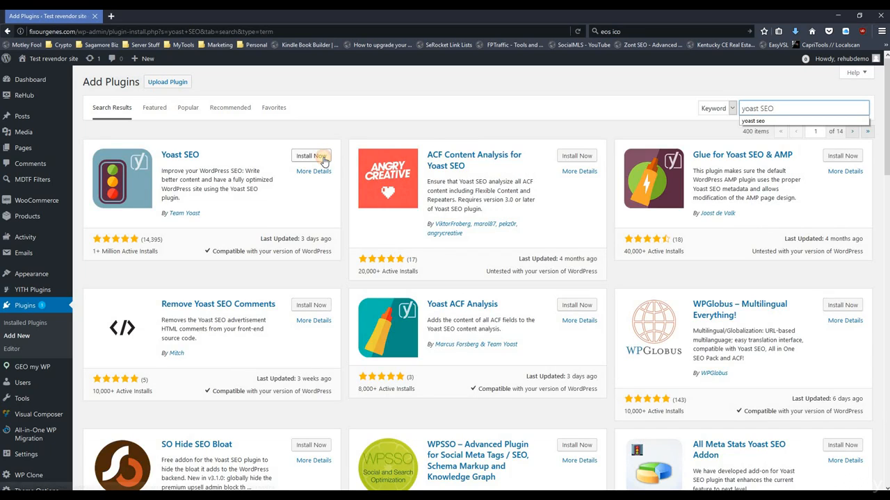
pyautogui.click(323, 159)
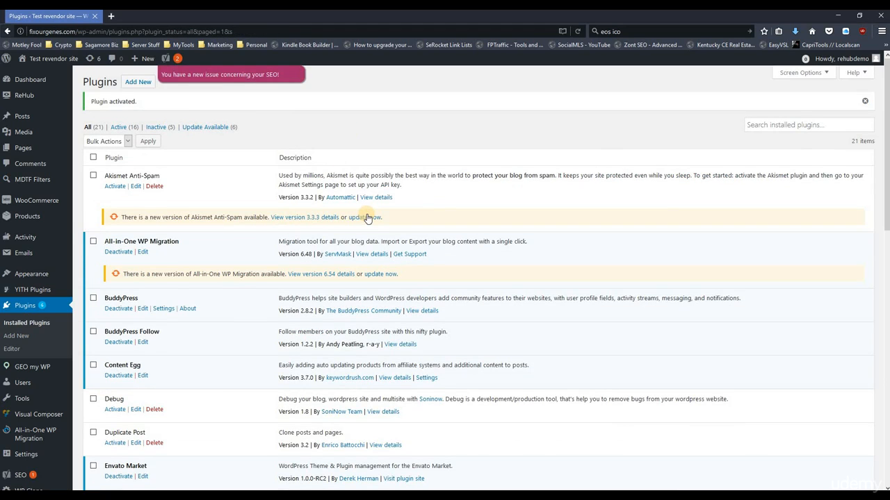
# Step: Update the Akismet Anti-Spam plugin to version 3.3.3 and activate it
pyautogui.click(368, 218)
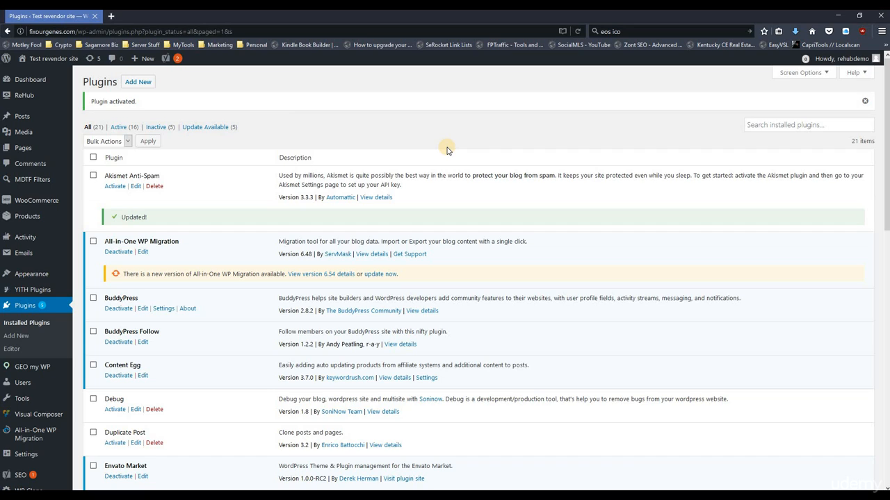
pyautogui.click(115, 186)
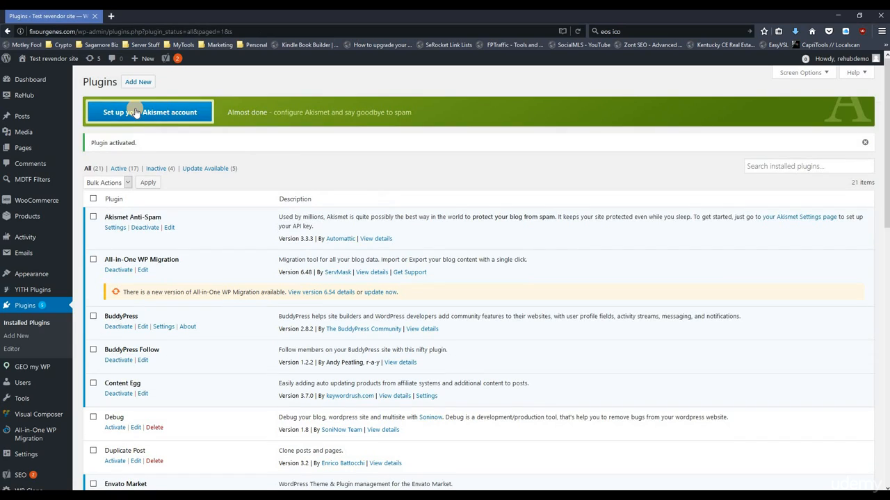
# Step: Set up the Akismet account by entering the browser's remembered API key and connecting with it
pyautogui.click(135, 113)
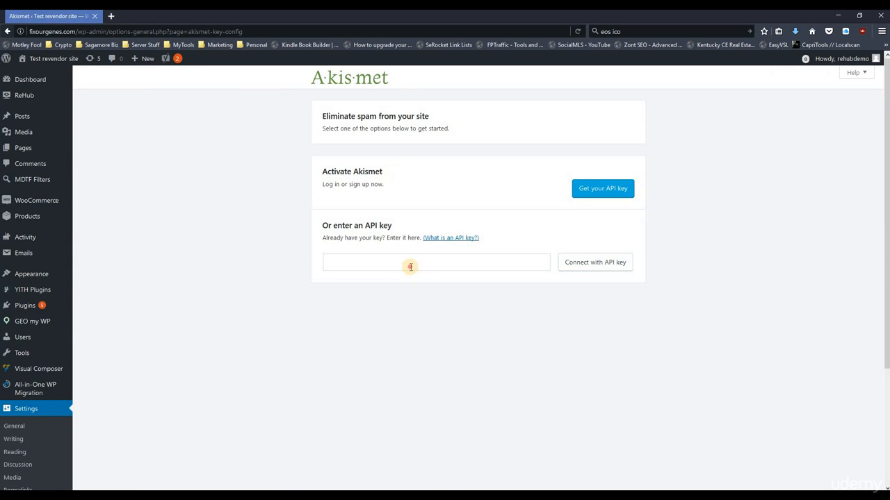
pyautogui.click(410, 264)
pyautogui.click(410, 265)
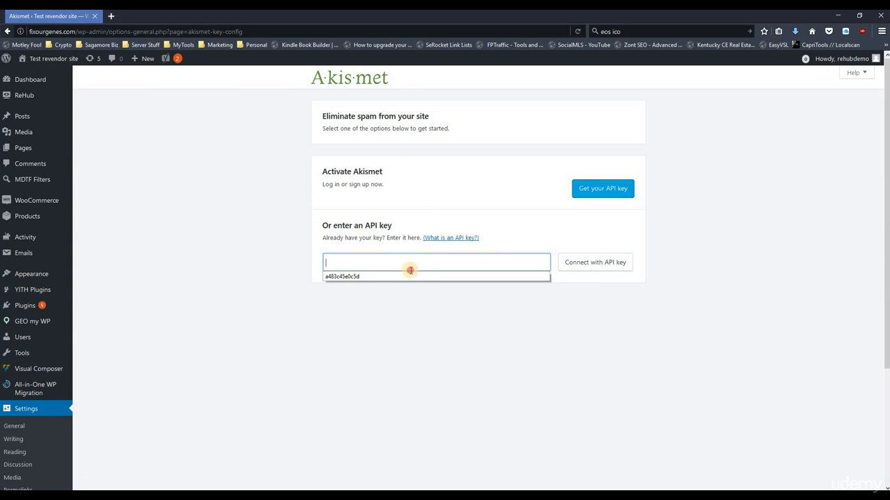
pyautogui.click(408, 278)
pyautogui.click(582, 264)
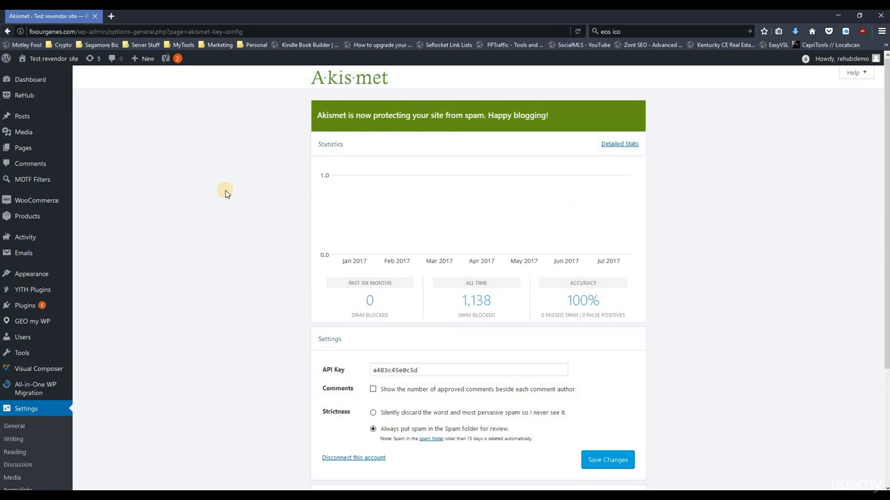
# Step: Open the installed plugins list and delete the Hello Dolly plugin with its data
pyautogui.moveTo(34, 292)
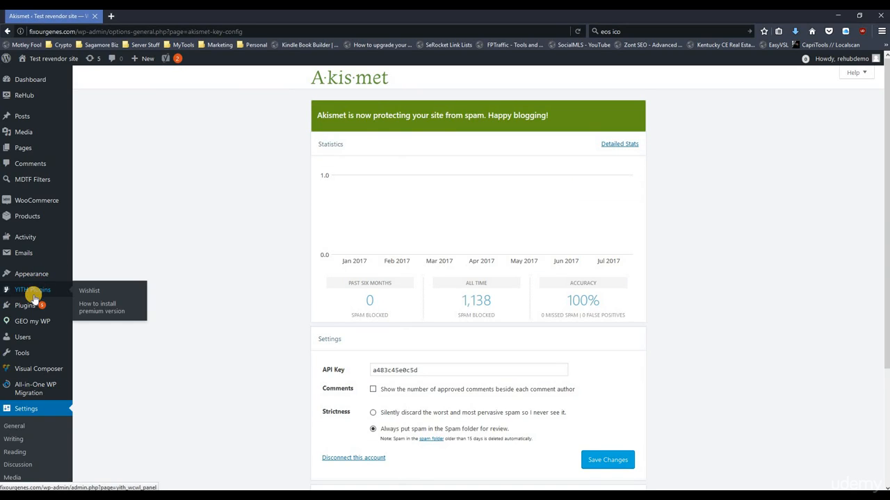
pyautogui.scroll(-3, 42, 313)
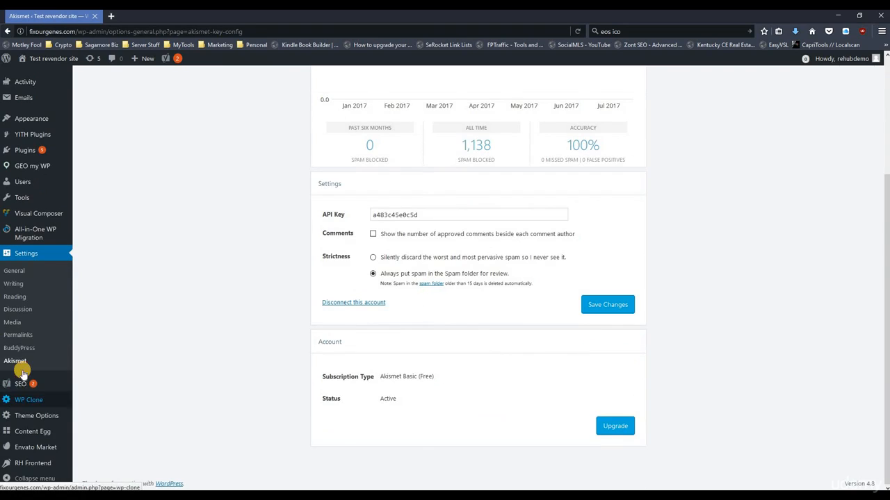
pyautogui.moveTo(17, 387)
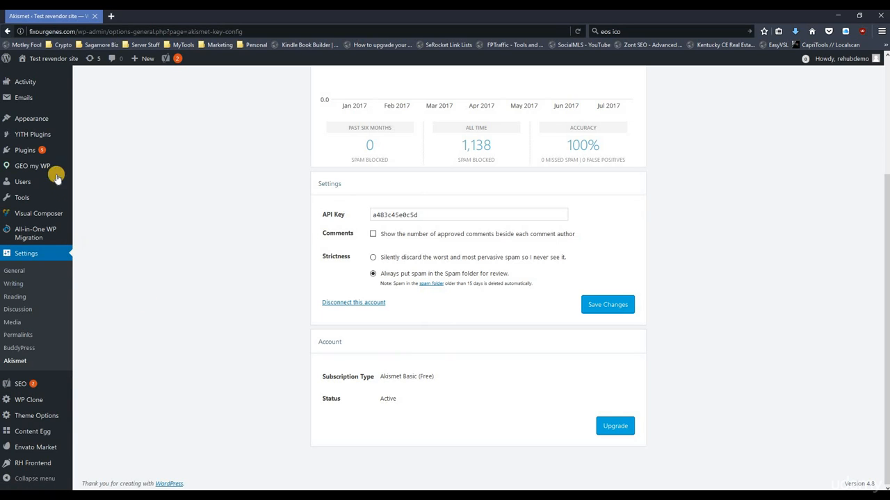
pyautogui.moveTo(69, 152)
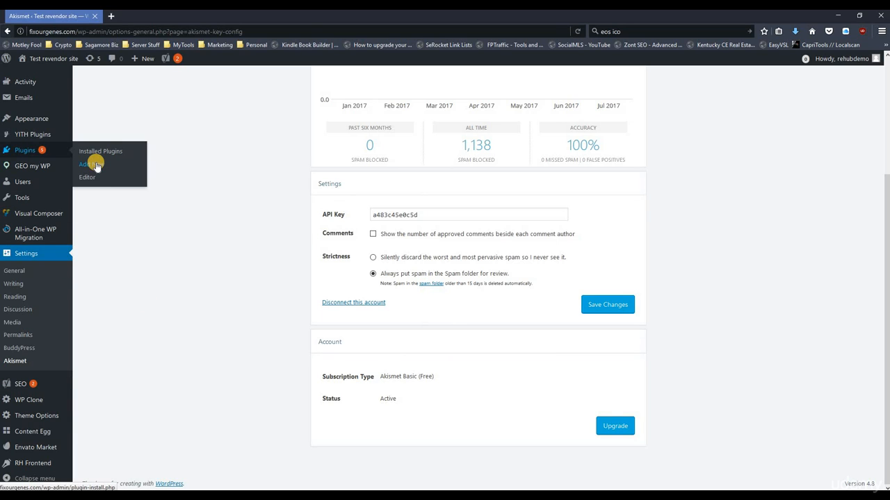
pyautogui.click(96, 167)
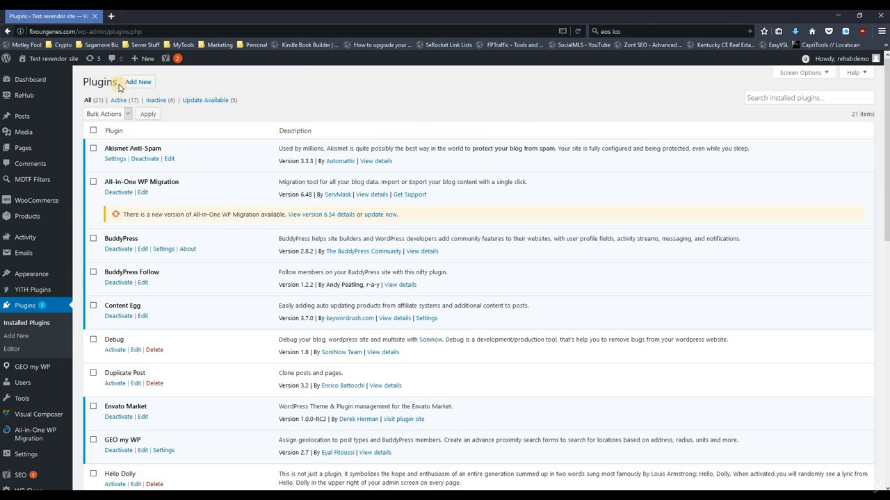
pyautogui.scroll(-5, 198, 139)
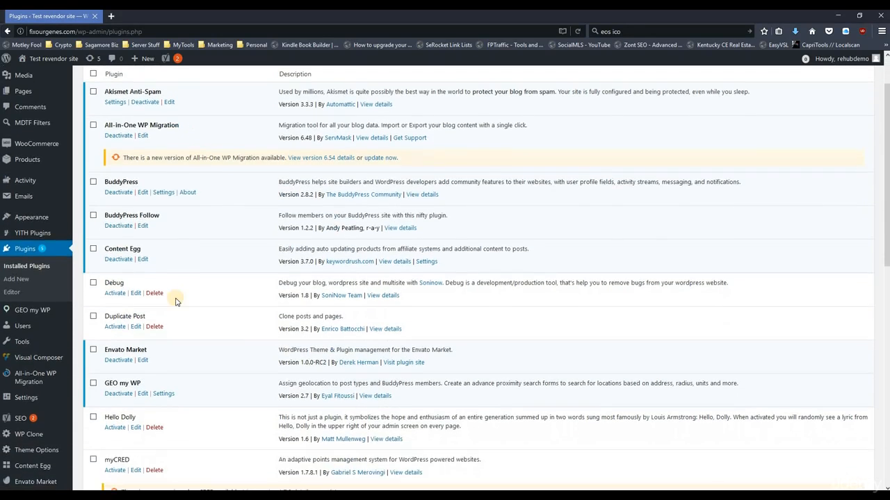
pyautogui.click(153, 326)
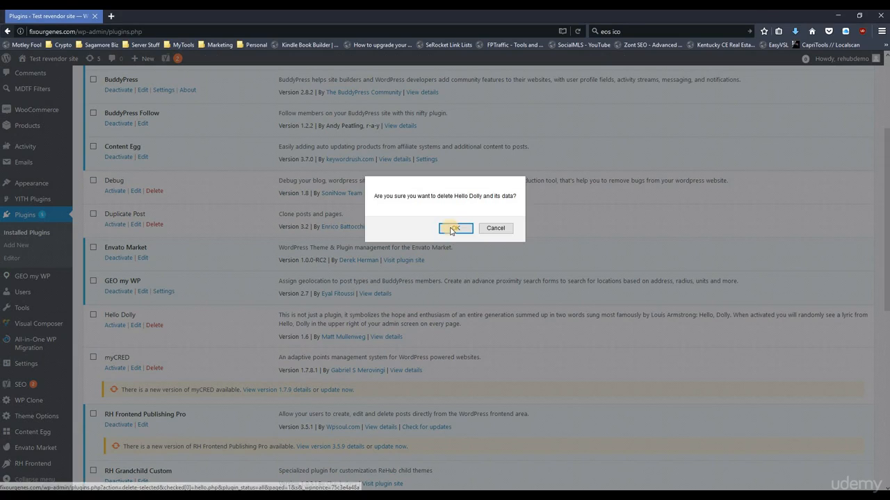
pyautogui.click(453, 228)
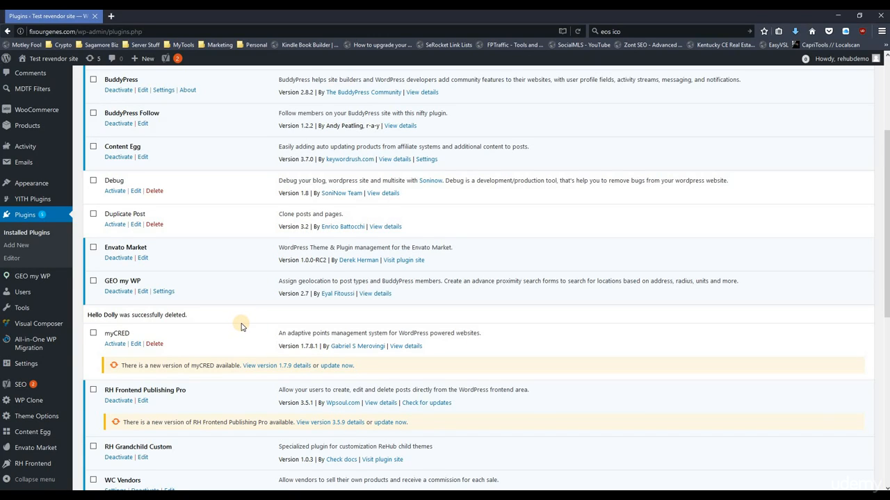
# Step: Update the myCRED plugin to version 1.7.9, activate it and reload the installed plugins list
pyautogui.scroll(-1, 241, 326)
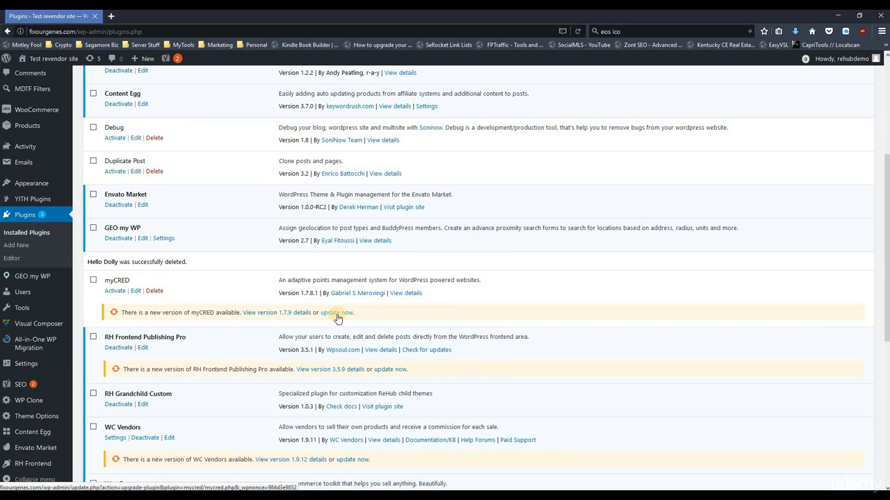
pyautogui.click(337, 314)
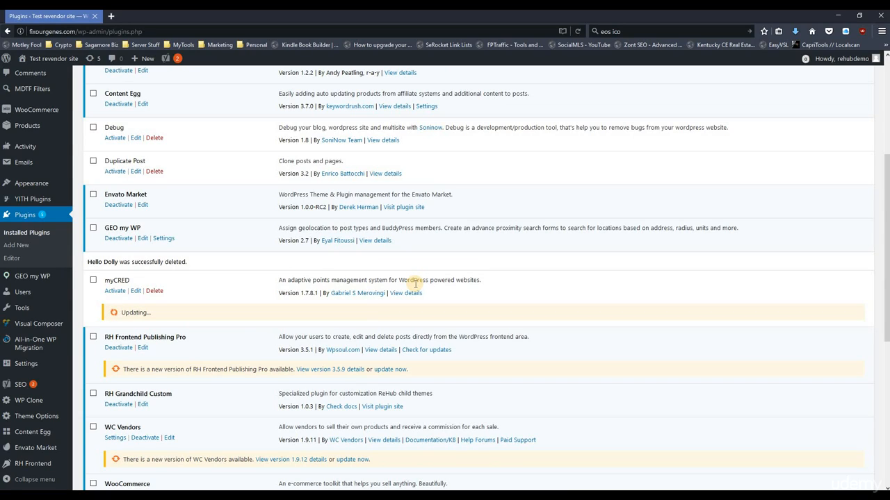
pyautogui.click(115, 291)
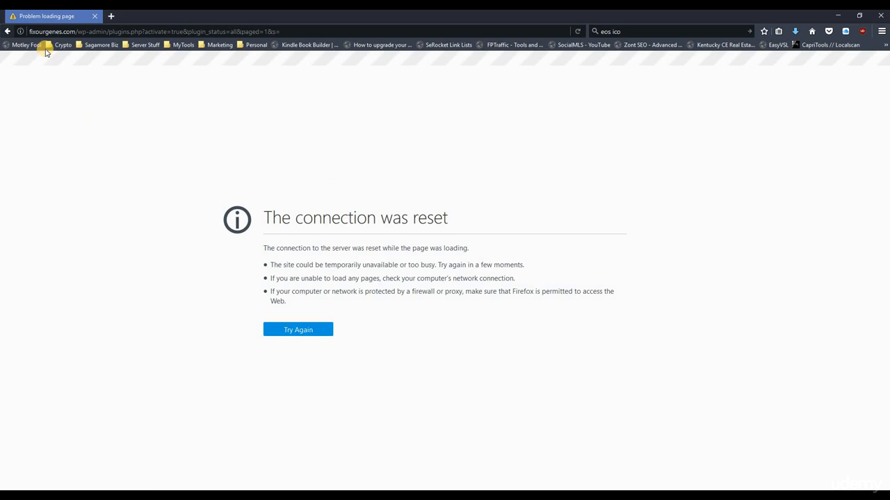
pyautogui.click(11, 32)
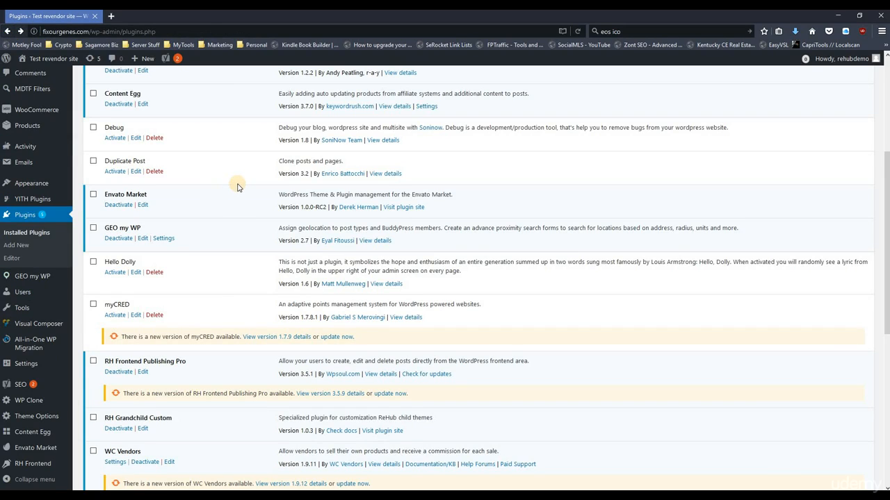
pyautogui.rightClick(239, 186)
pyautogui.click(293, 194)
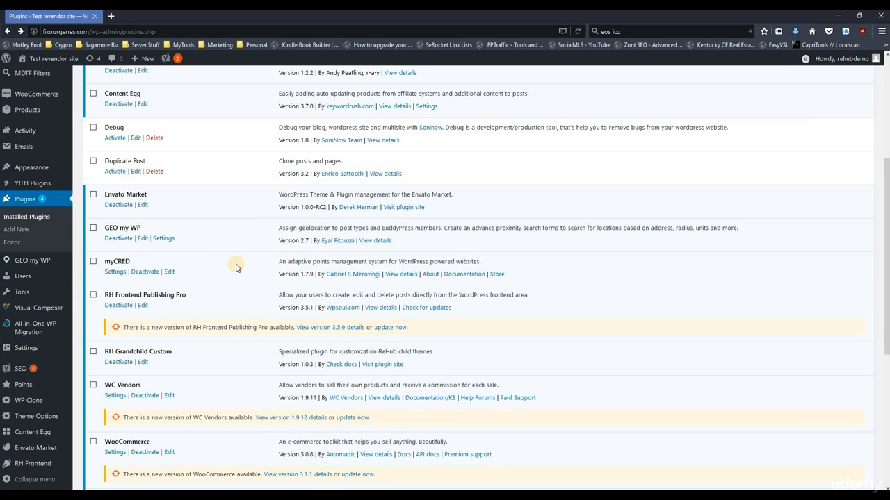
# Step: Update RH Frontend Publishing Pro to version 3.5.9 and run a bulk update on all installed plugins
pyautogui.scroll(-2, 361, 277)
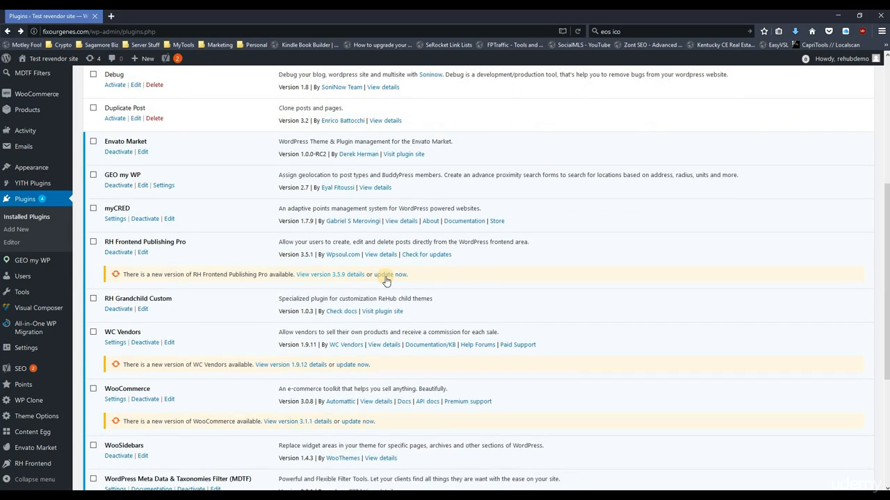
pyautogui.click(387, 276)
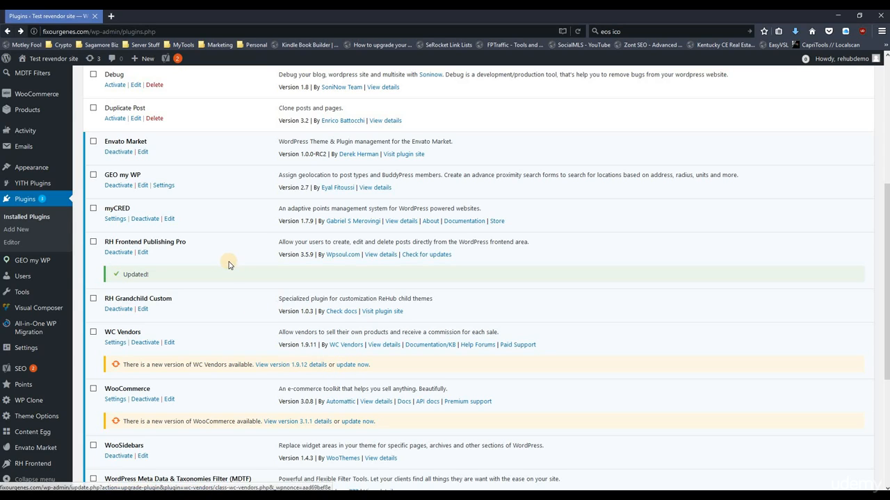
pyautogui.scroll(4, 228, 262)
pyautogui.click(93, 131)
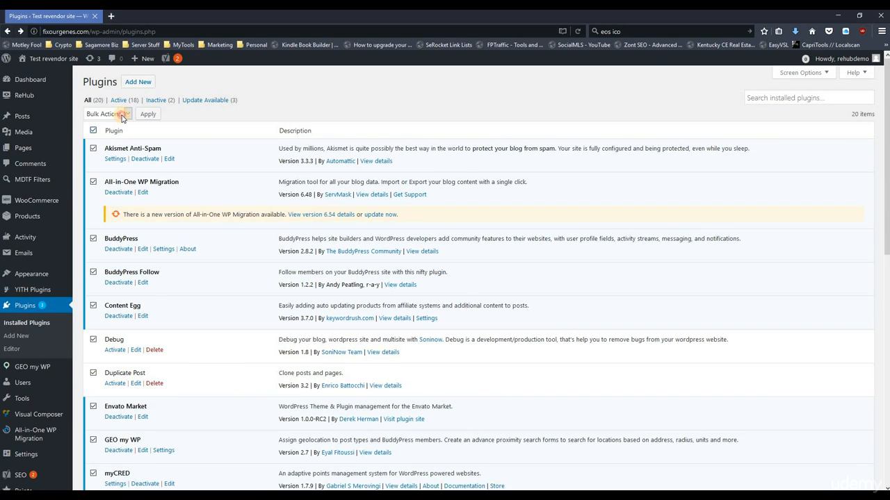
pyautogui.click(118, 114)
pyautogui.click(113, 154)
pyautogui.click(148, 114)
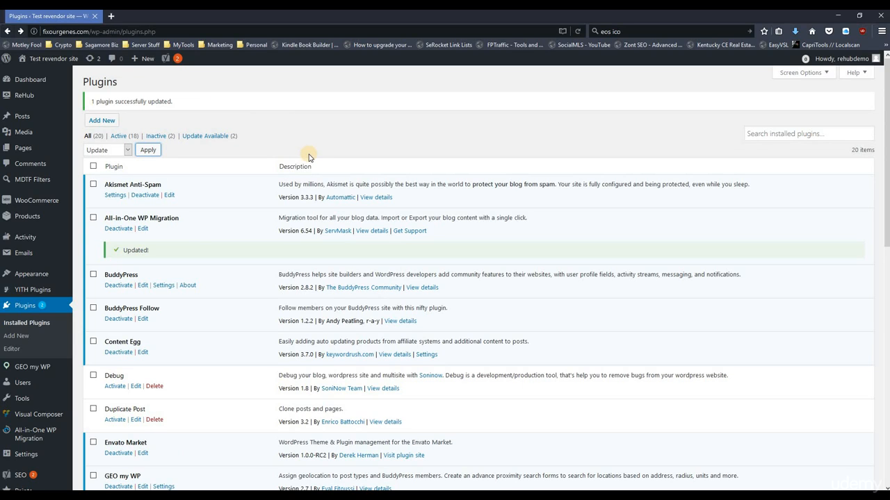
# Step: Look through the installed plugins list to check the update status of each plugin
pyautogui.scroll(-5, 309, 158)
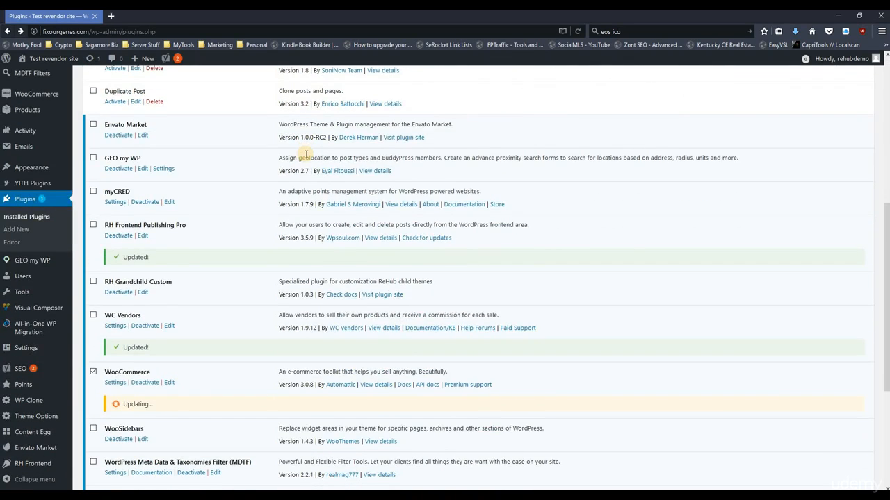
pyautogui.scroll(-2, 306, 154)
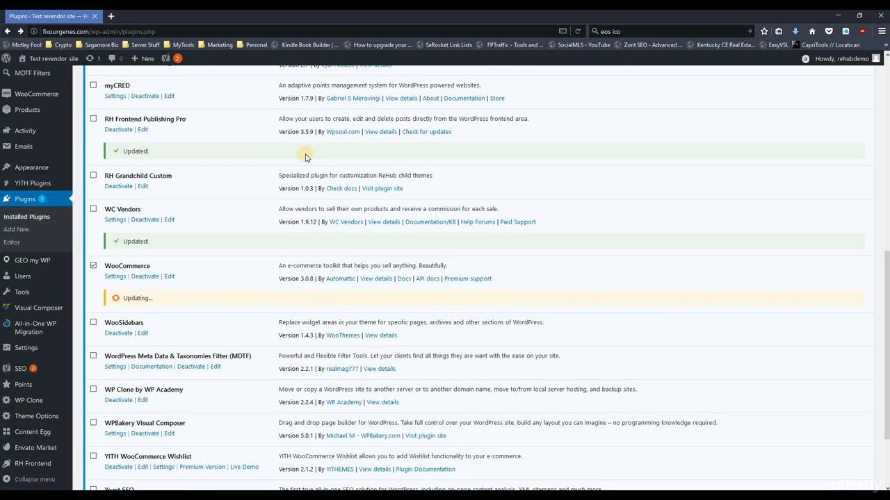
pyautogui.scroll(-1, 306, 157)
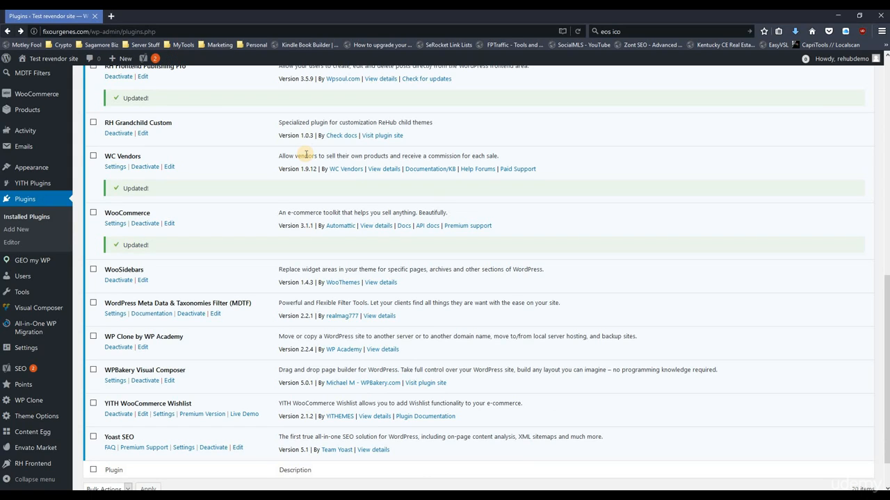
pyautogui.scroll(-2, 284, 168)
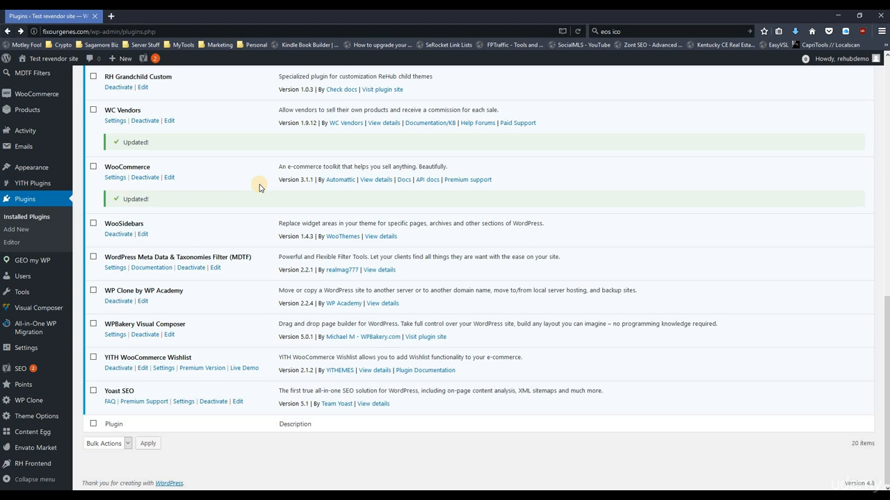
pyautogui.scroll(3, 264, 192)
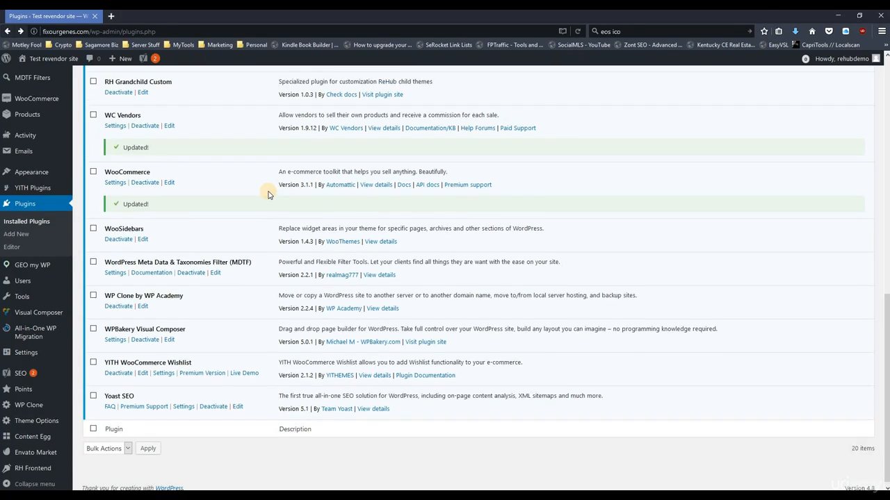
pyautogui.scroll(9, 267, 195)
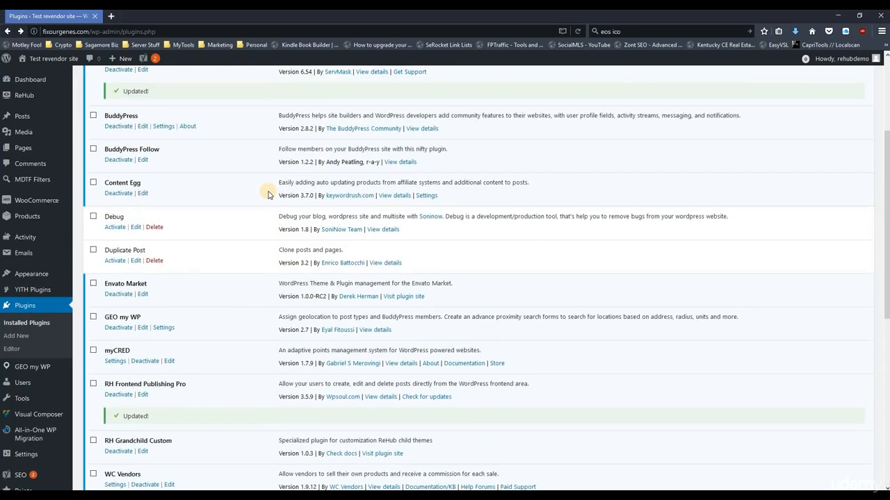
pyautogui.scroll(2, 267, 194)
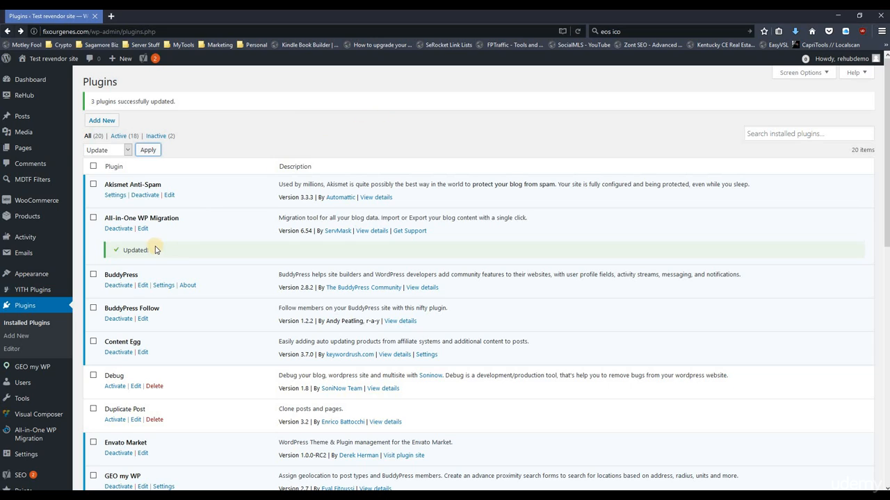
# Step: Search the plugin directory for "easy 404", then install and activate the Easy 404 Redirect plugin
pyautogui.click(101, 120)
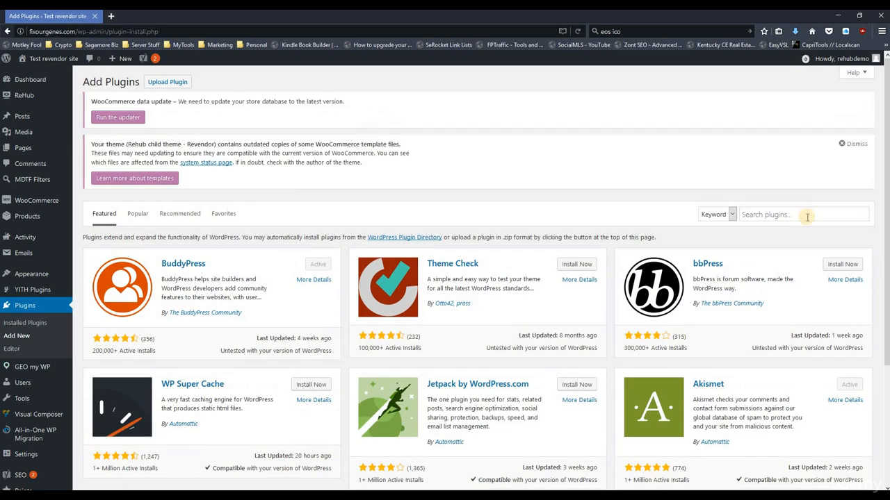
pyautogui.click(806, 212)
pyautogui.write('easy 4')
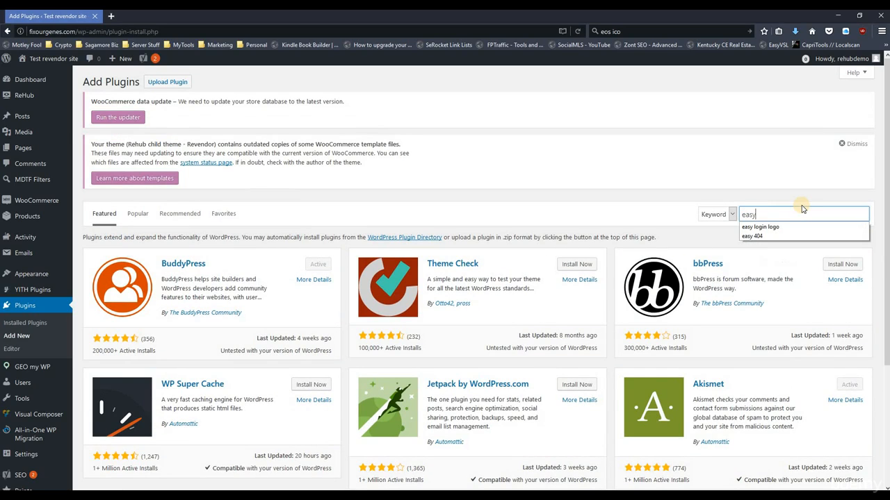
pyautogui.write('04')
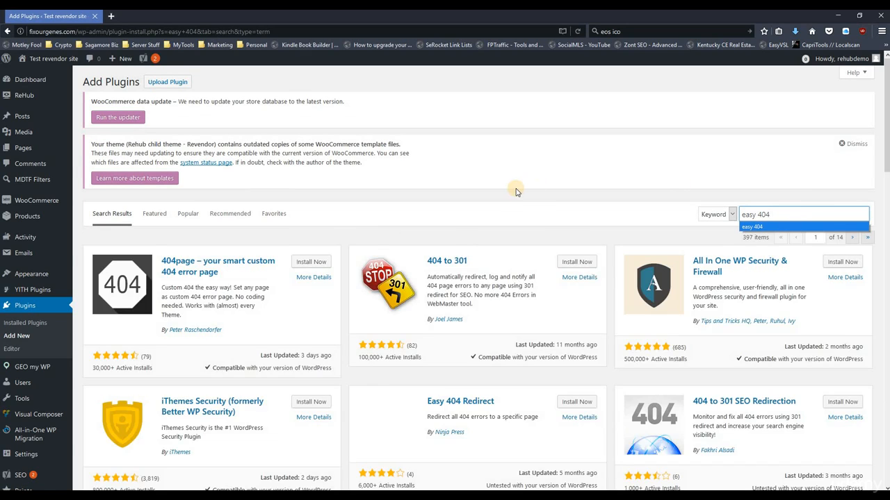
pyautogui.scroll(-3, 417, 278)
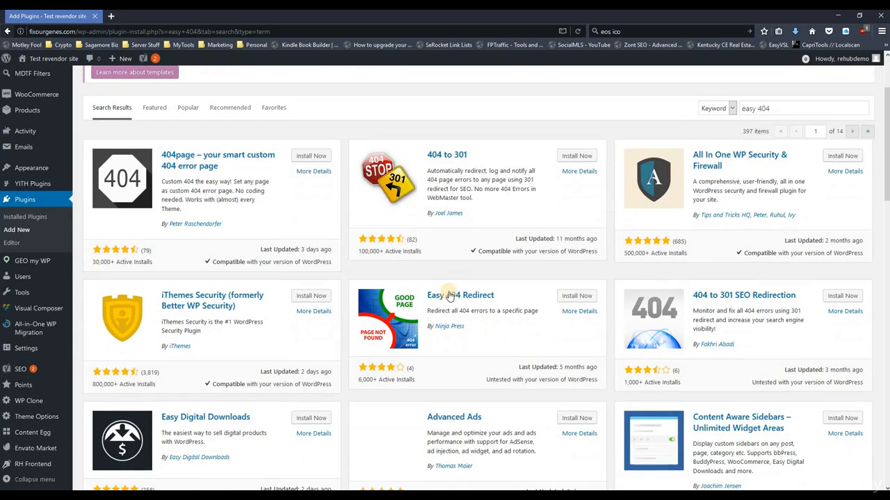
pyautogui.click(589, 296)
pyautogui.click(583, 296)
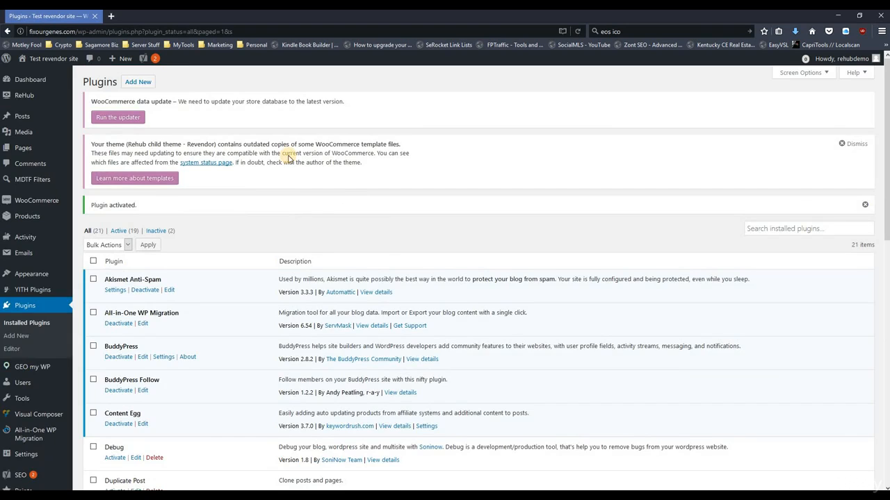
# Step: Enable Easy 404 Redirect in the plugin's settings and save the changes
pyautogui.scroll(-3, 289, 156)
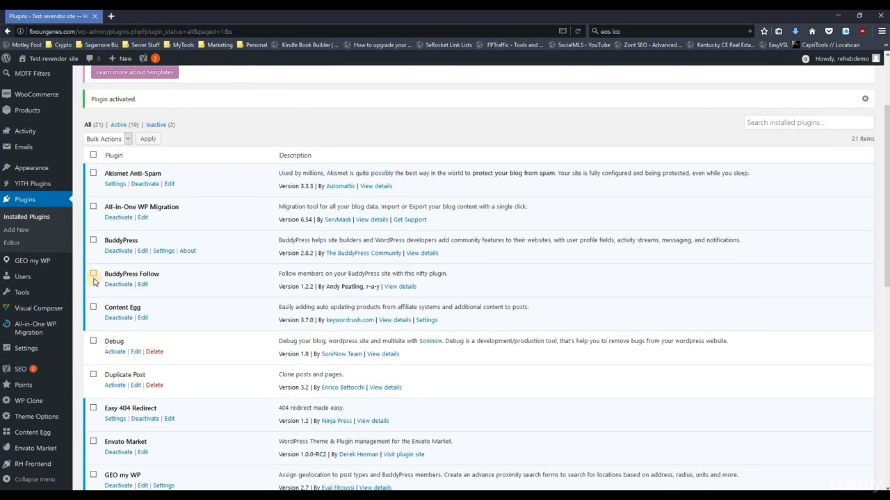
pyautogui.scroll(-5, 95, 281)
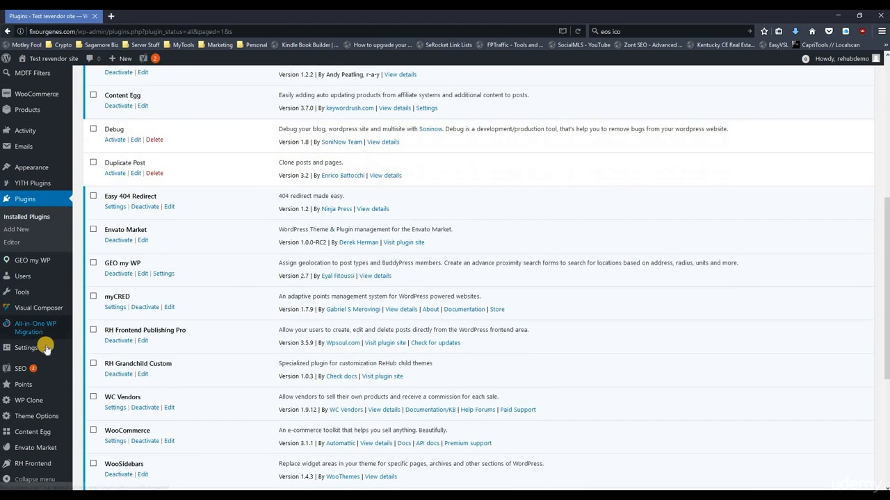
pyautogui.moveTo(42, 348)
pyautogui.click(98, 451)
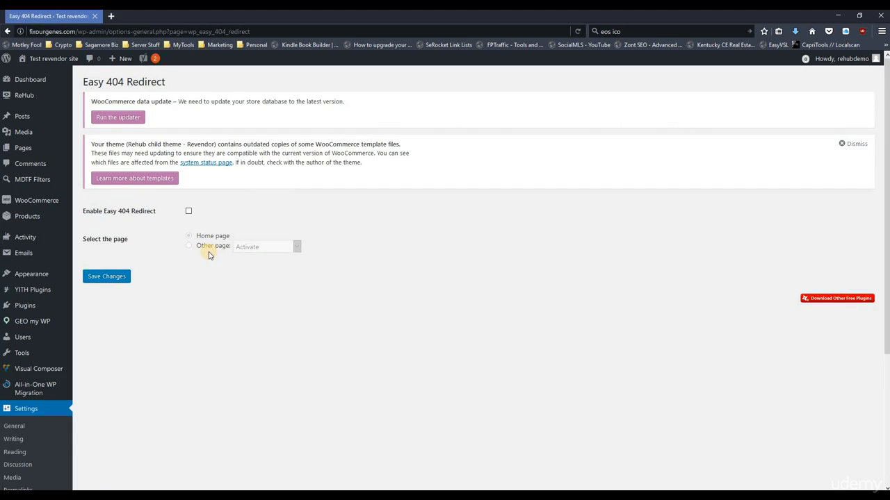
pyautogui.click(189, 212)
pyautogui.click(121, 274)
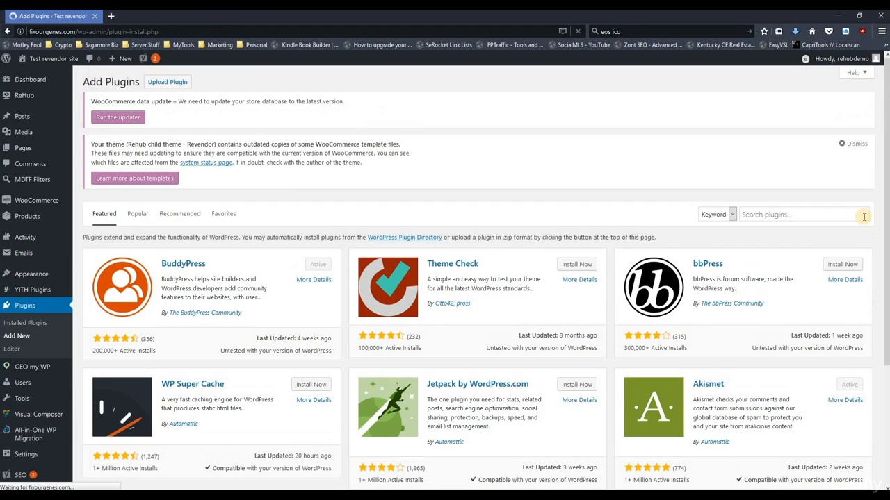
# Step: Search the plugin directory for "smush image", then install and activate Smush Image Compression and Optimization
pyautogui.click(816, 213)
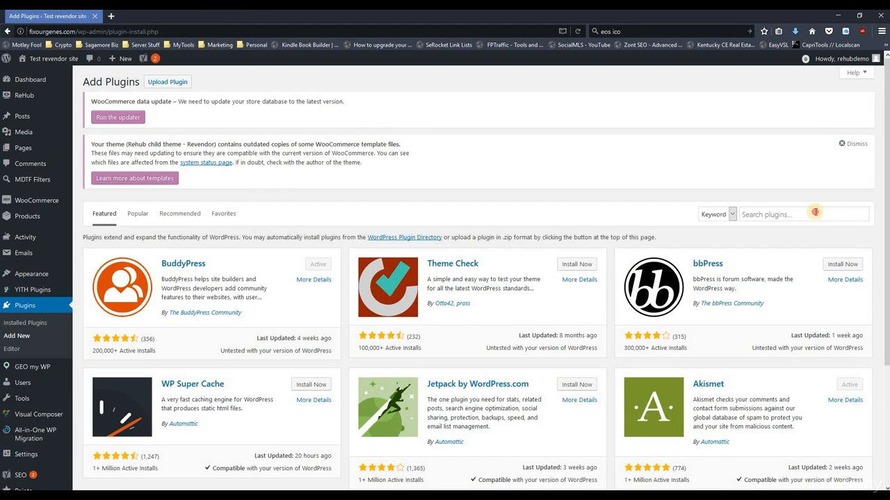
pyautogui.write('smus')
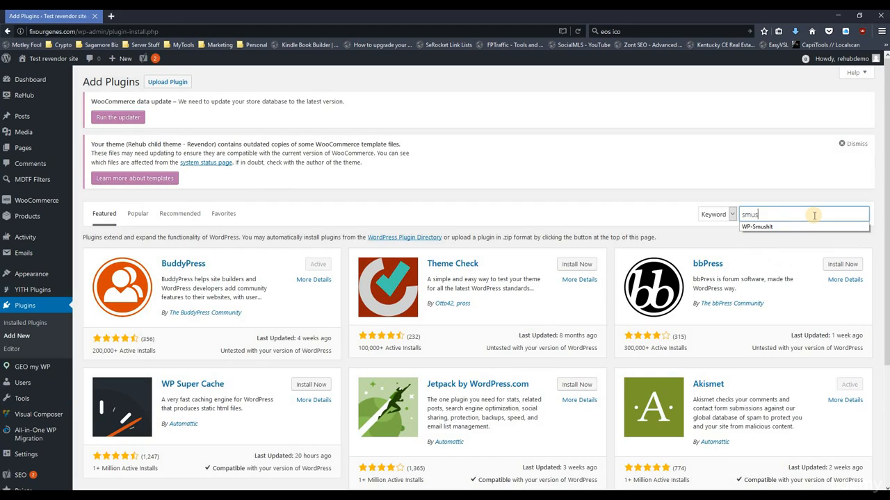
pyautogui.write('h image')
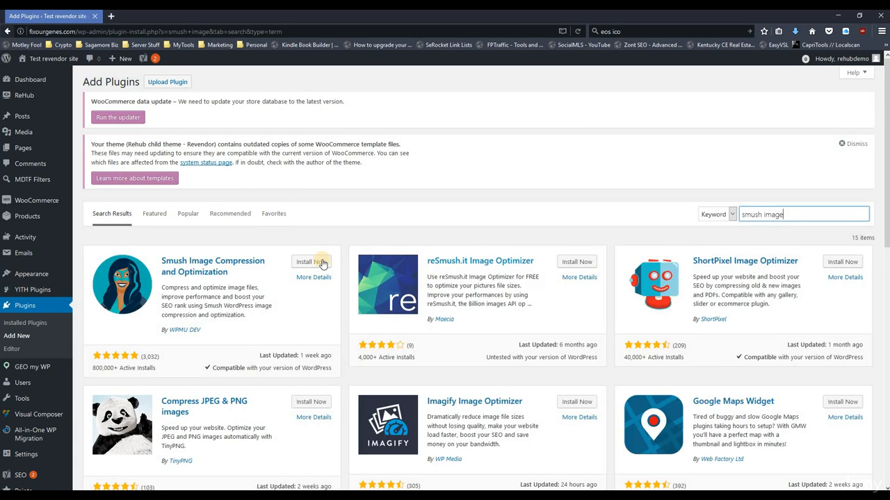
pyautogui.click(321, 263)
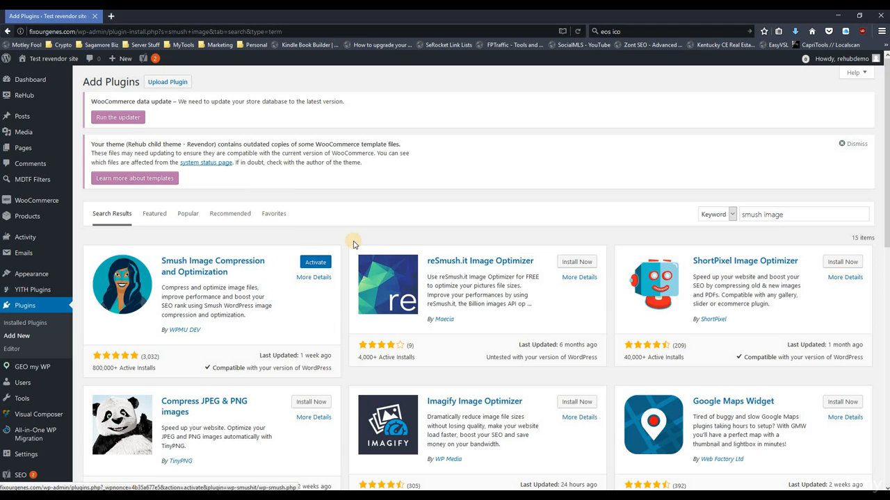
pyautogui.click(314, 262)
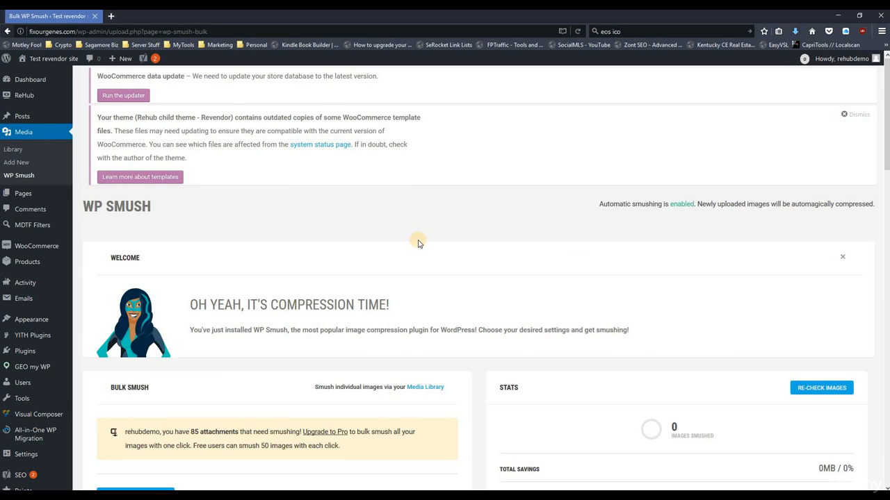
pyautogui.scroll(-3, 417, 241)
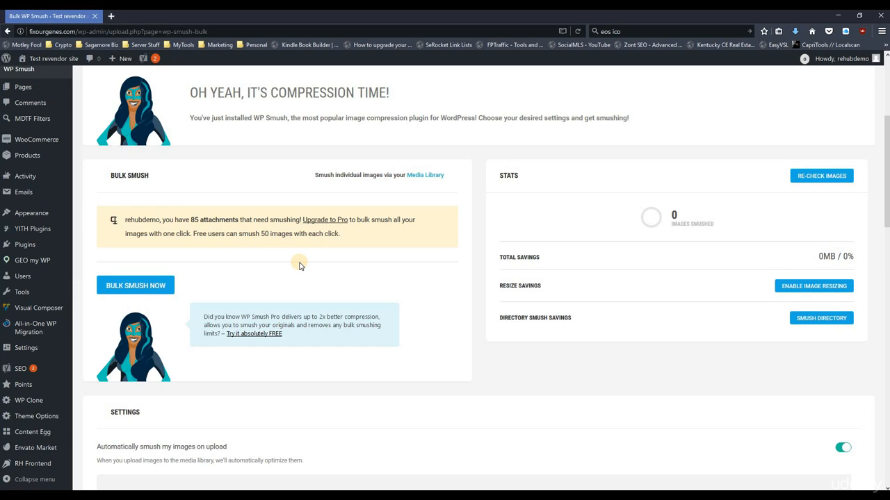
pyautogui.scroll(3, 299, 266)
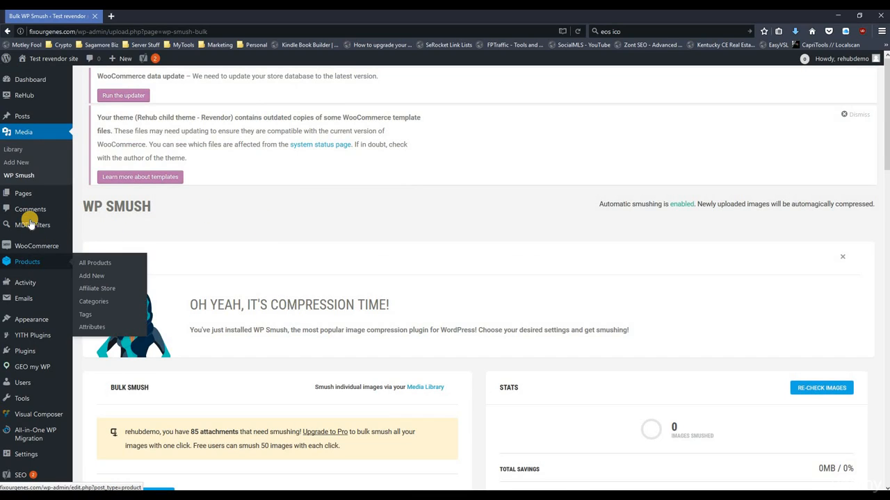
# Step: Search the plugin directory for "W3 Total Cache" and install the W3 Total Cache plugin
pyautogui.moveTo(71, 353)
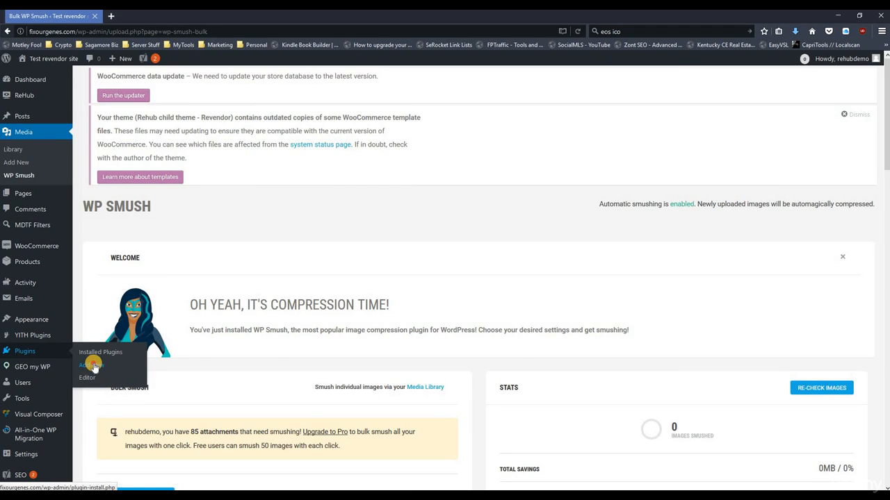
pyautogui.click(95, 366)
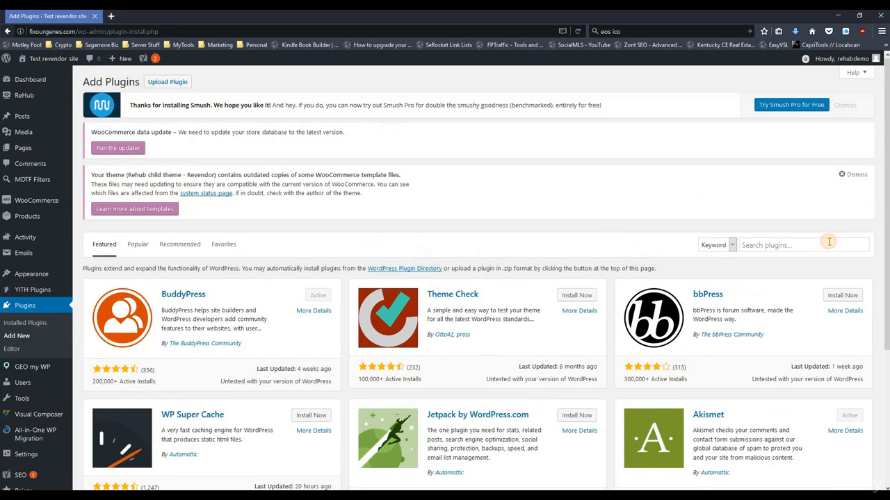
pyautogui.click(829, 241)
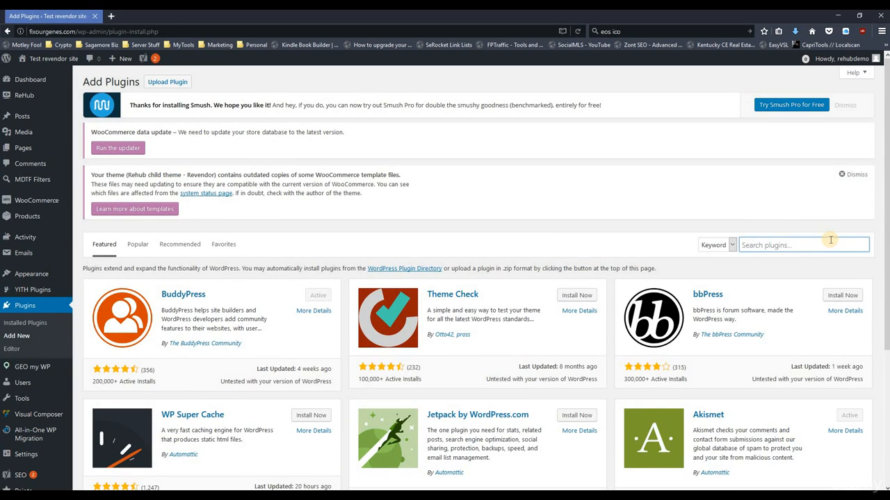
pyautogui.write('w3 total c')
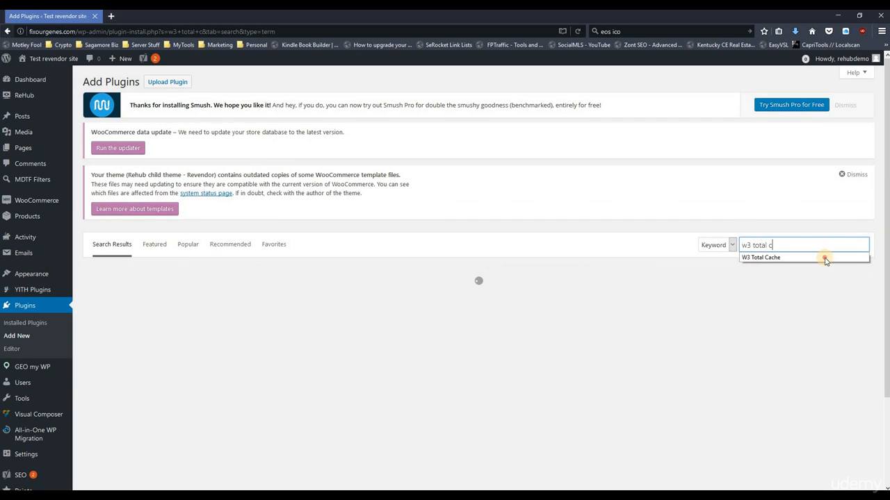
pyautogui.click(799, 257)
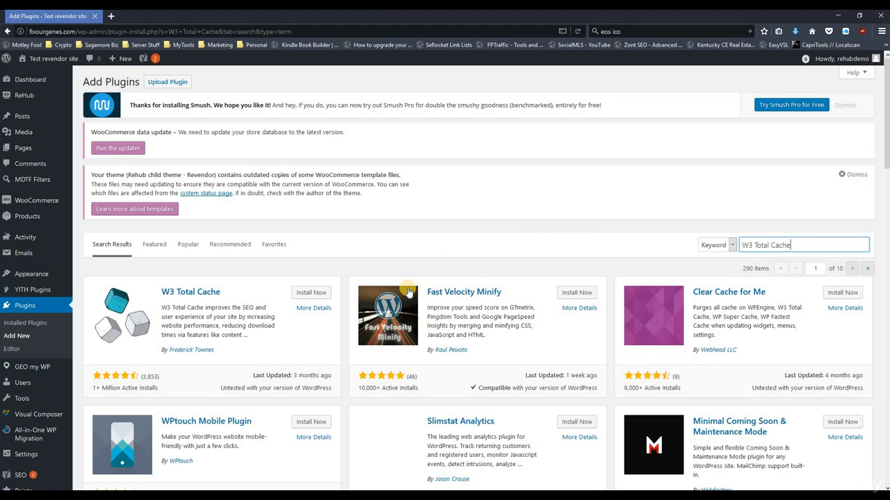
pyautogui.click(311, 293)
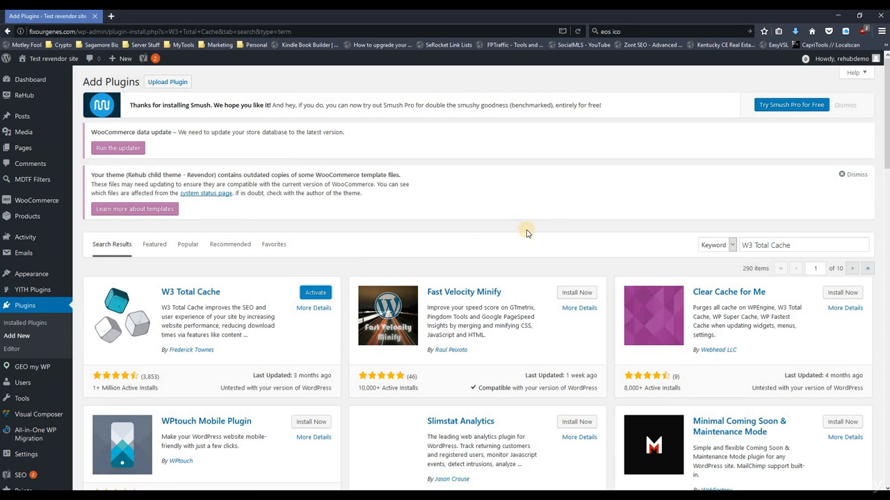
# Step: Search for "nelio content", then install and activate Nelio Content – Auto Publish on Social Media
pyautogui.click(817, 241)
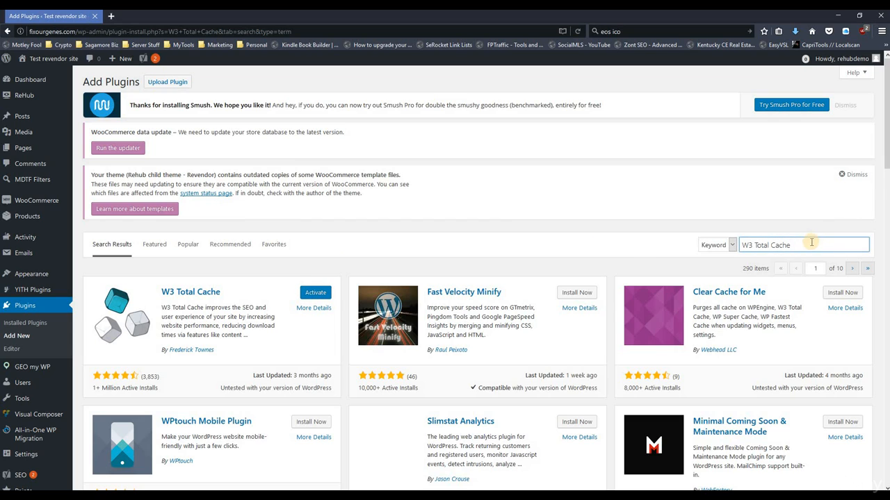
pyautogui.moveTo(811, 243); pyautogui.dragTo(631, 252)
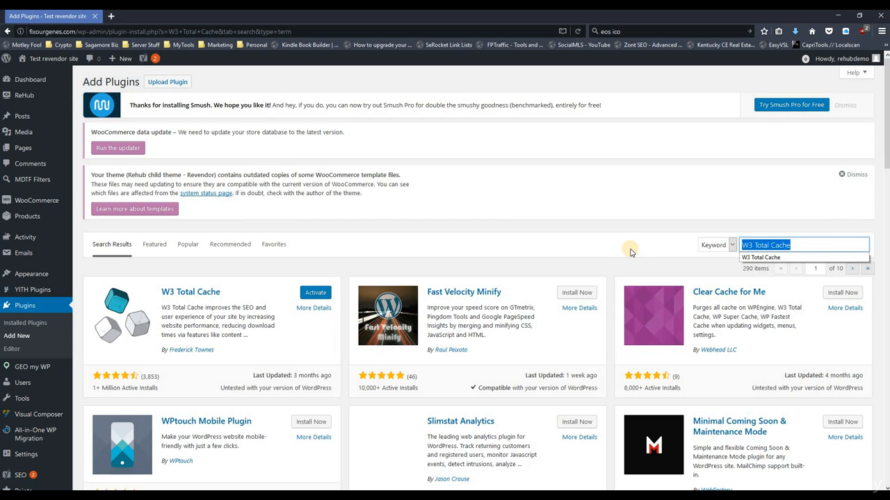
pyautogui.write('nelio c')
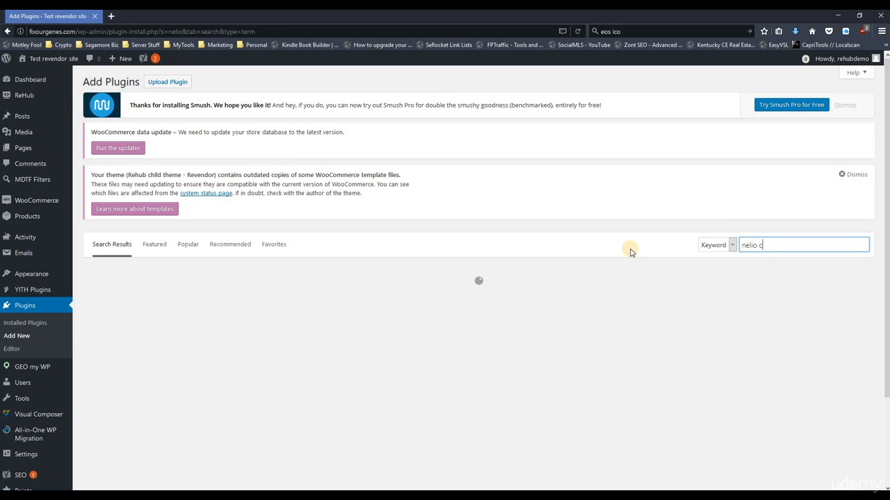
pyautogui.write('ontent')
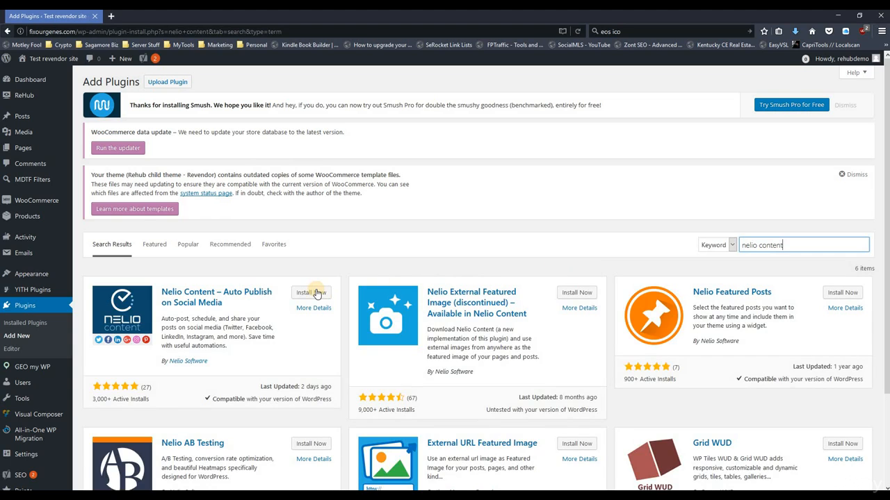
pyautogui.click(311, 292)
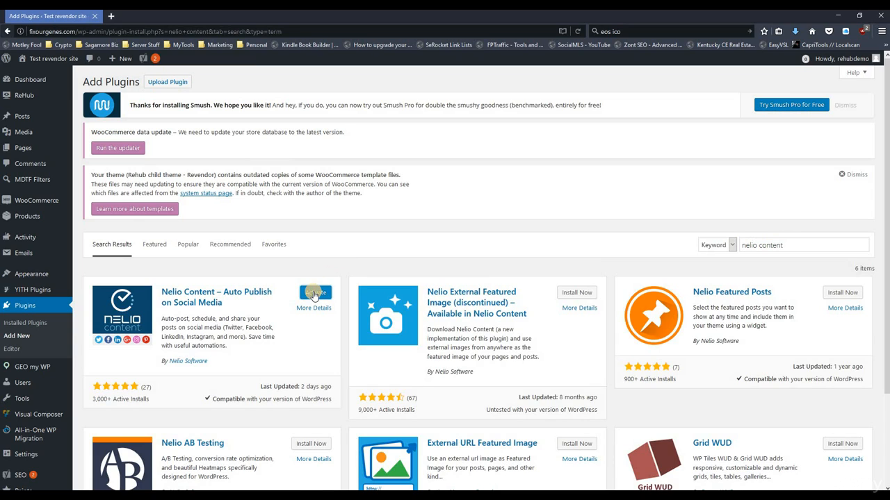
pyautogui.click(315, 293)
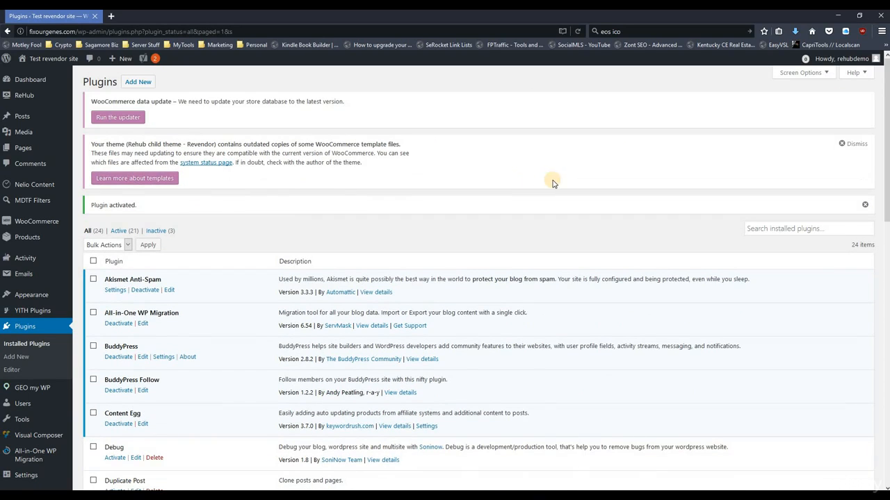
# Step: Run the WooCommerce database updater and save the WooCommerce general settings
pyautogui.click(135, 120)
pyautogui.click(532, 229)
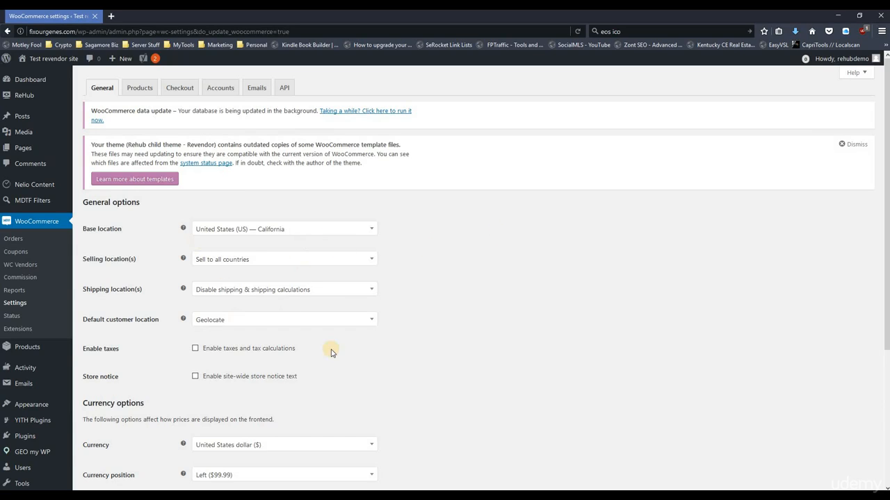
pyautogui.scroll(-3, 582, 255)
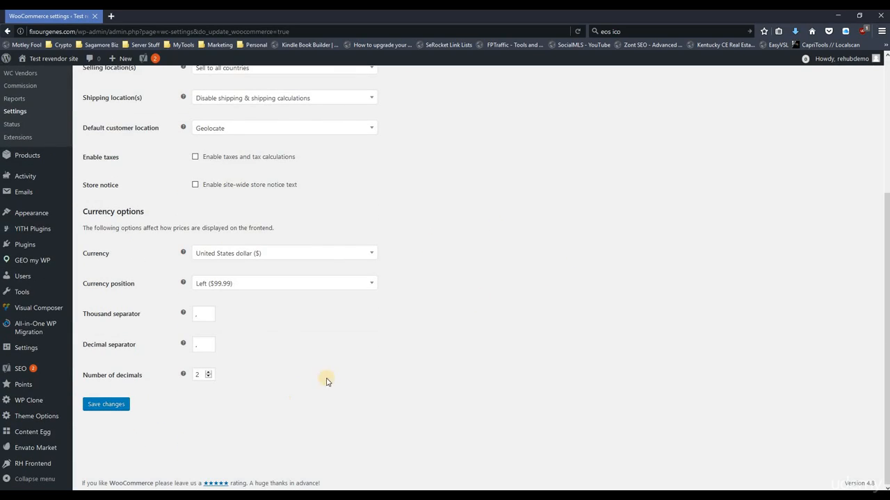
pyautogui.click(110, 409)
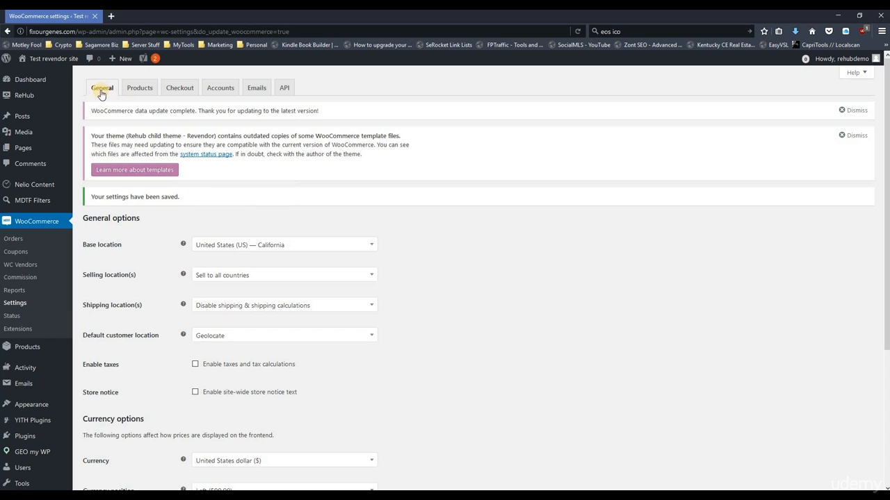
# Step: Open the live site in a new browser tab and check the home page down to the featured products
pyautogui.moveTo(35, 60)
pyautogui.rightClick(66, 80)
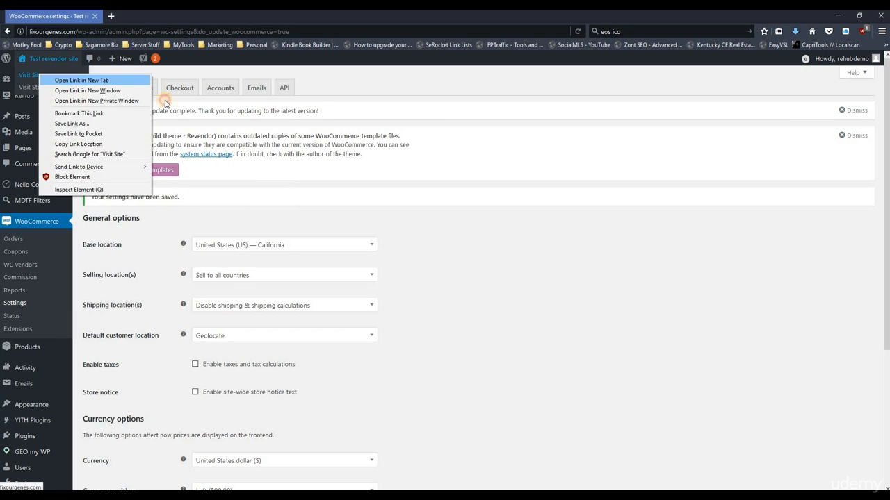
pyautogui.click(69, 75)
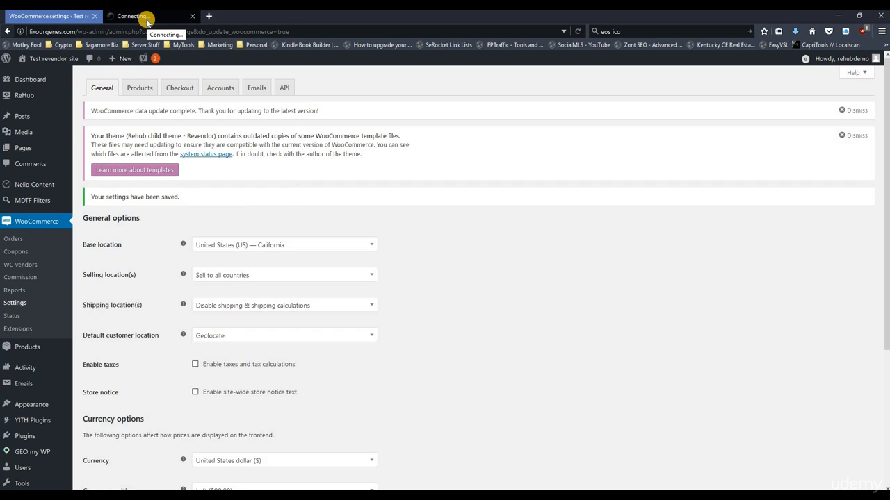
pyautogui.click(149, 16)
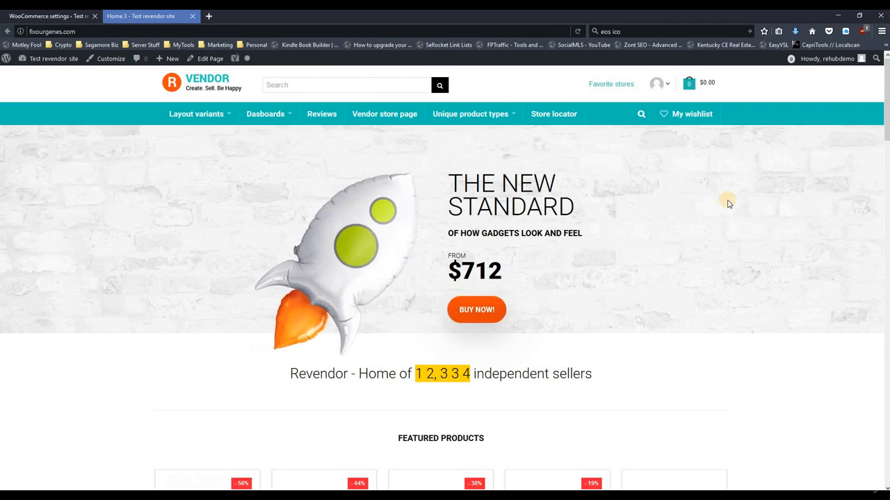
pyautogui.scroll(-5, 605, 303)
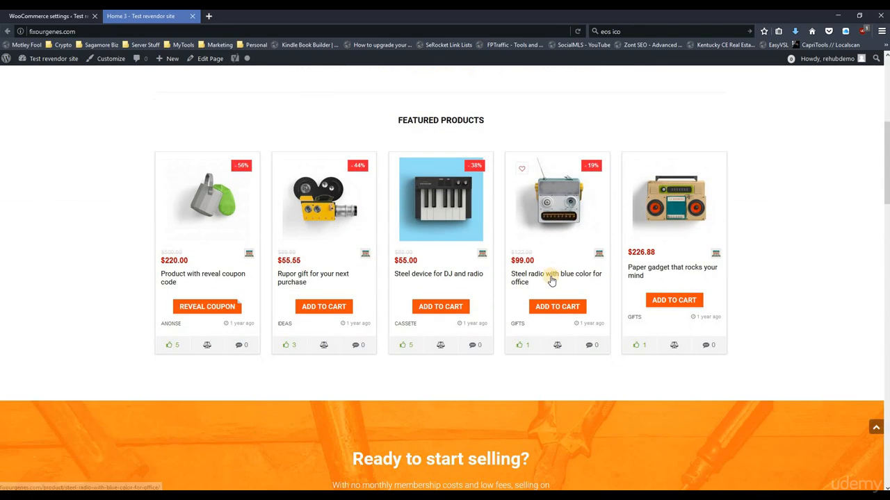
# Step: Open the product "Steel radio with blue color for office" and add one to the cart
pyautogui.click(564, 278)
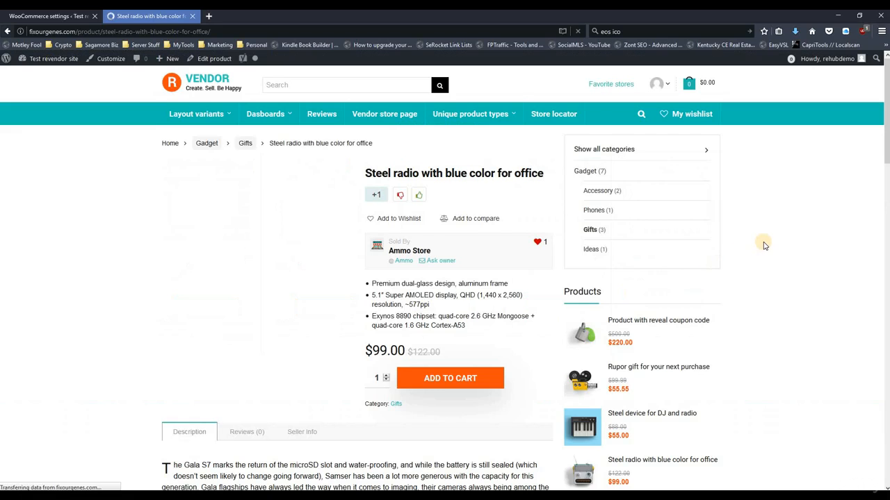
pyautogui.scroll(-3, 768, 243)
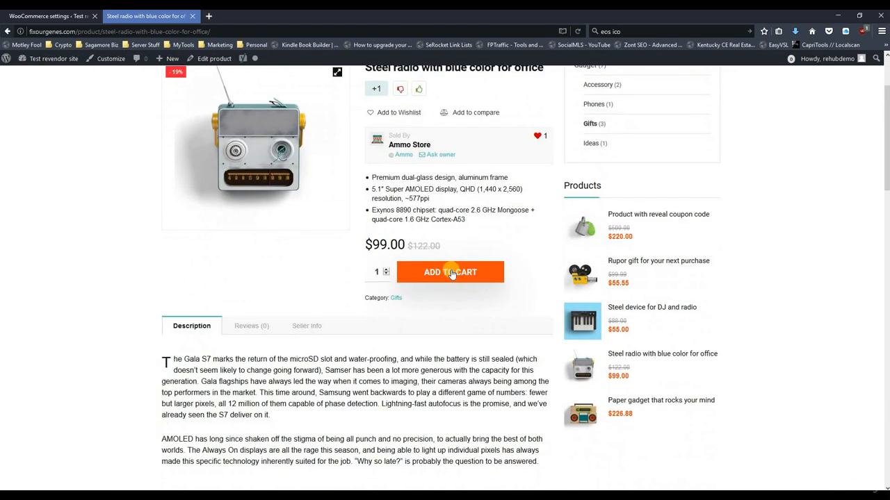
pyautogui.scroll(2, 351, 271)
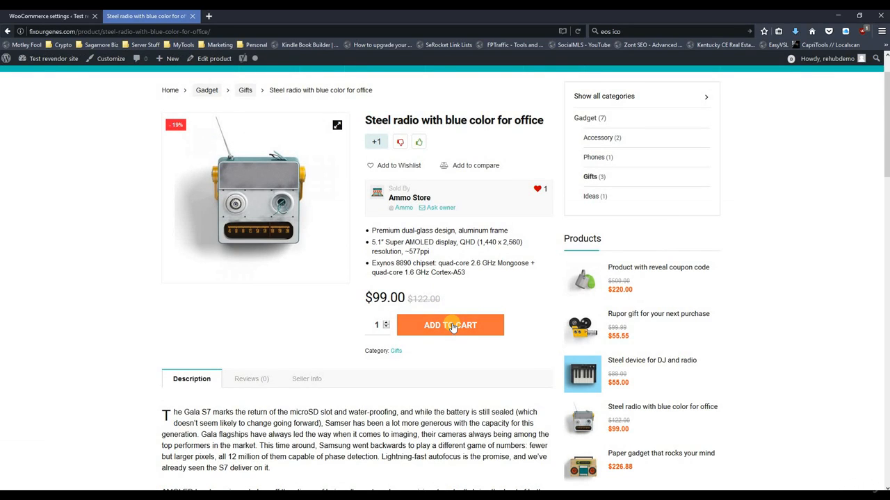
pyautogui.scroll(2, 506, 292)
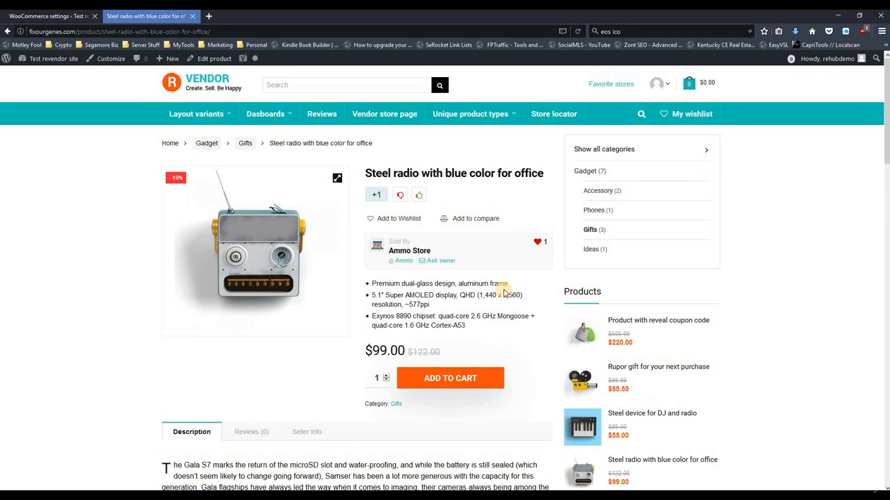
pyautogui.click(462, 385)
pyautogui.click(468, 378)
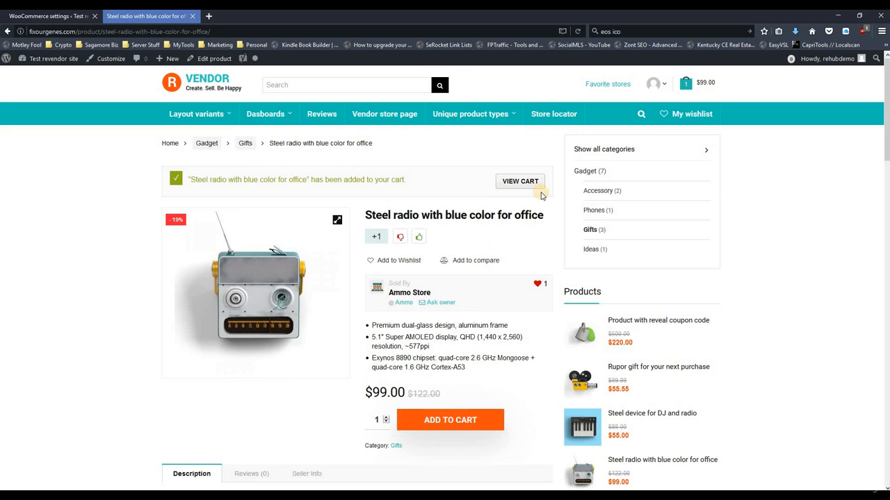
# Step: Review the cart page and its totals, and return to the WooCommerce settings page
pyautogui.click(528, 186)
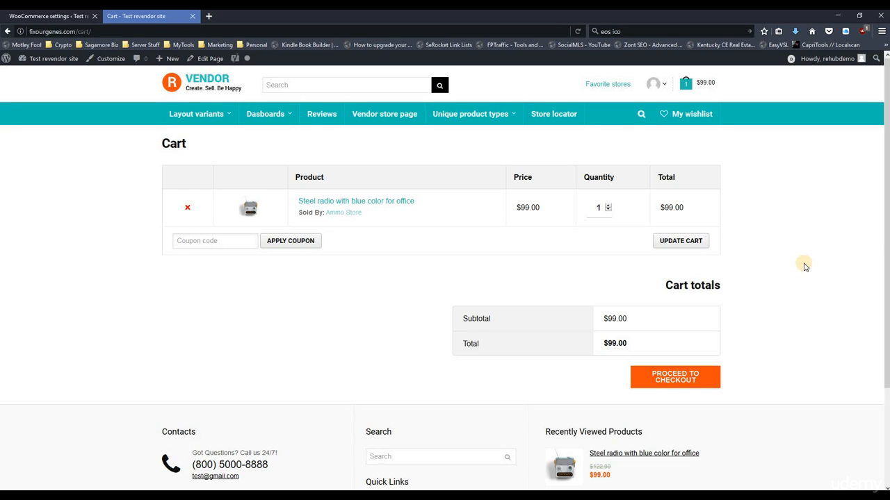
pyautogui.scroll(-1, 804, 267)
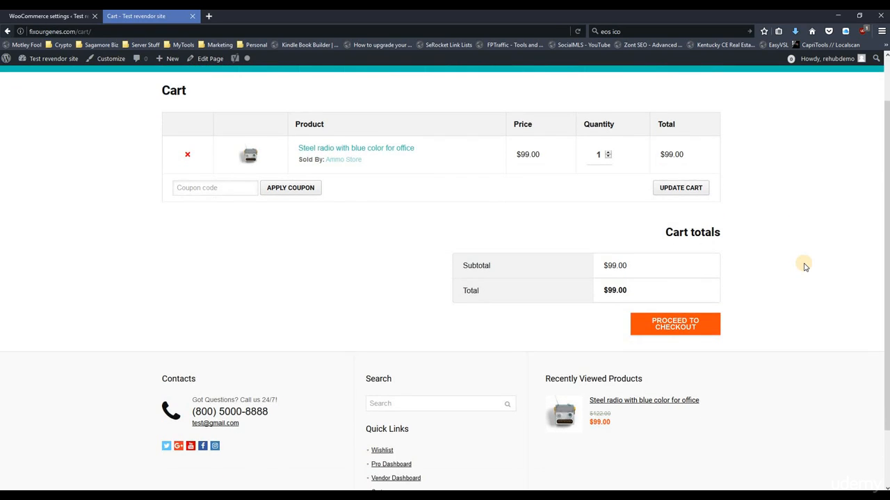
pyautogui.scroll(1, 804, 267)
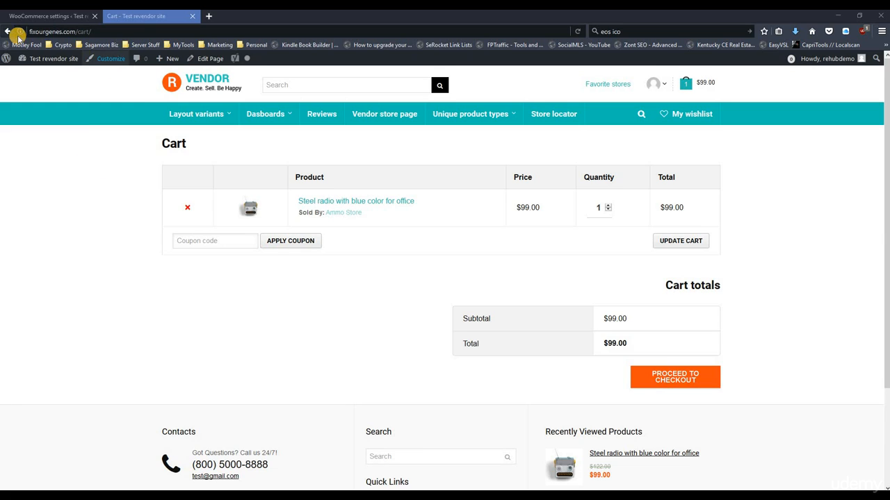
pyautogui.click(35, 16)
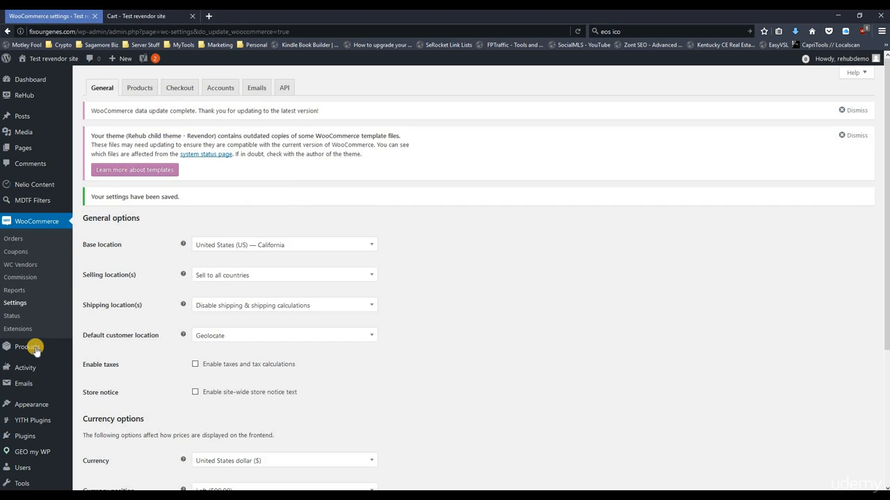
# Step: Open the storefront page of "Product with reveal coupon code" from the full product list in a new tab and vote it up
pyautogui.moveTo(35, 346)
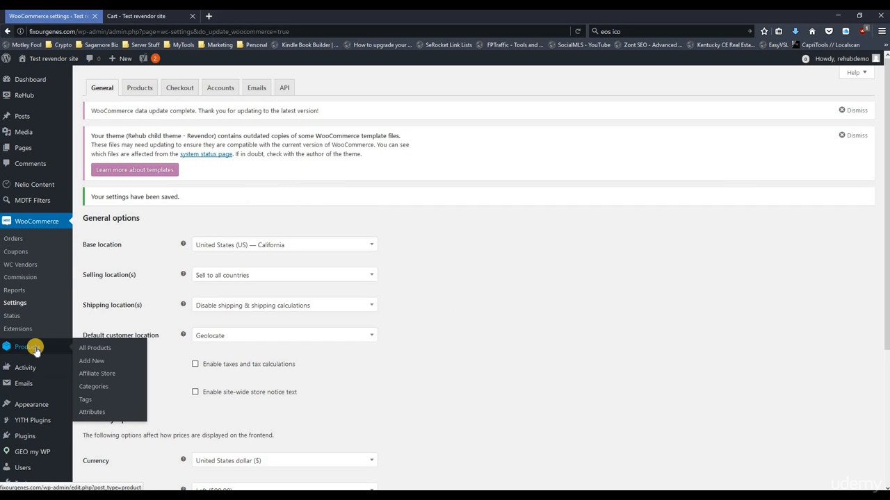
pyautogui.click(102, 348)
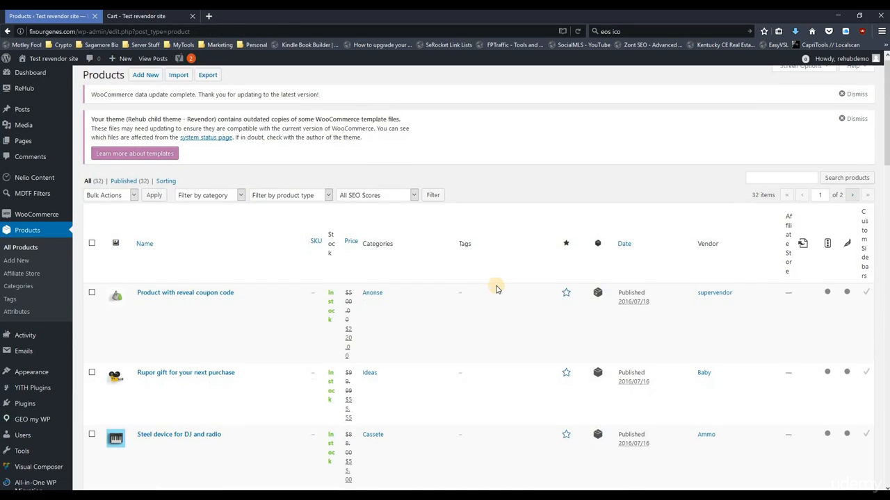
pyautogui.scroll(-3, 494, 290)
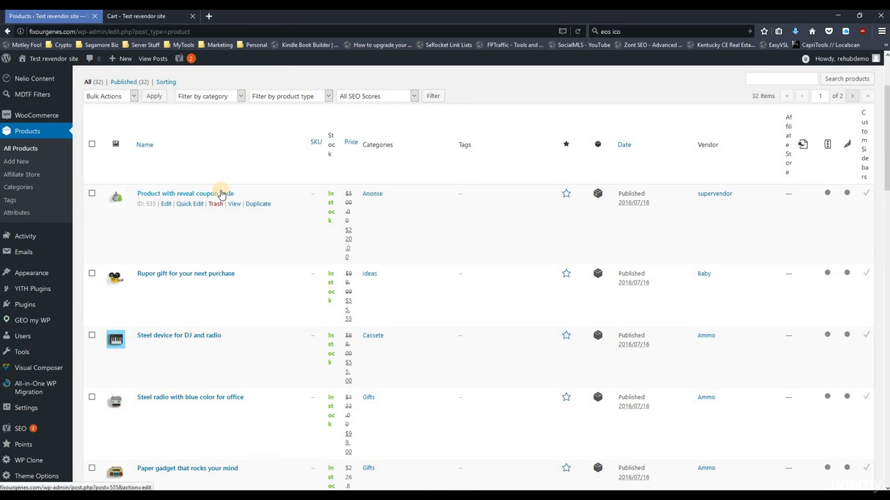
pyautogui.rightClick(234, 208)
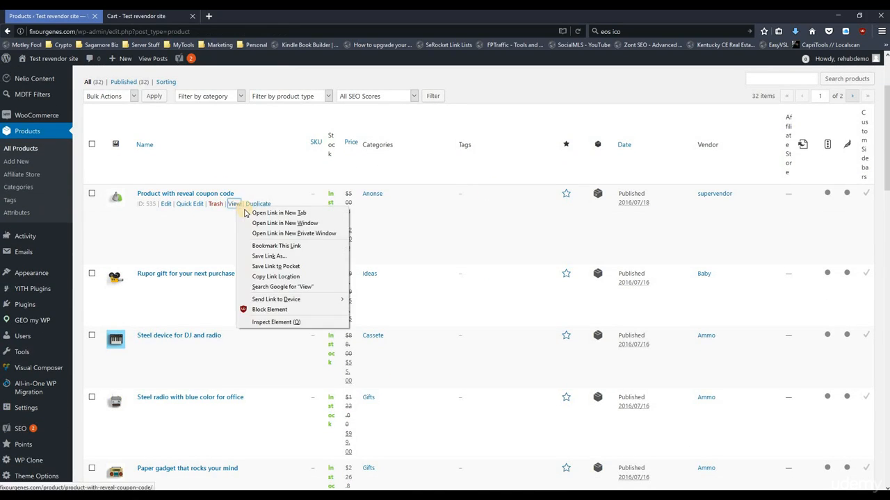
pyautogui.click(264, 212)
pyautogui.click(172, 20)
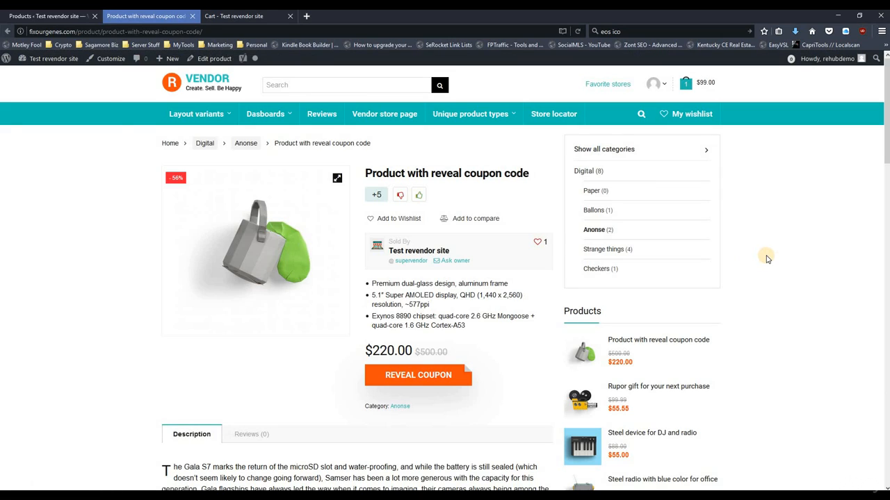
pyautogui.click(399, 194)
pyautogui.click(420, 196)
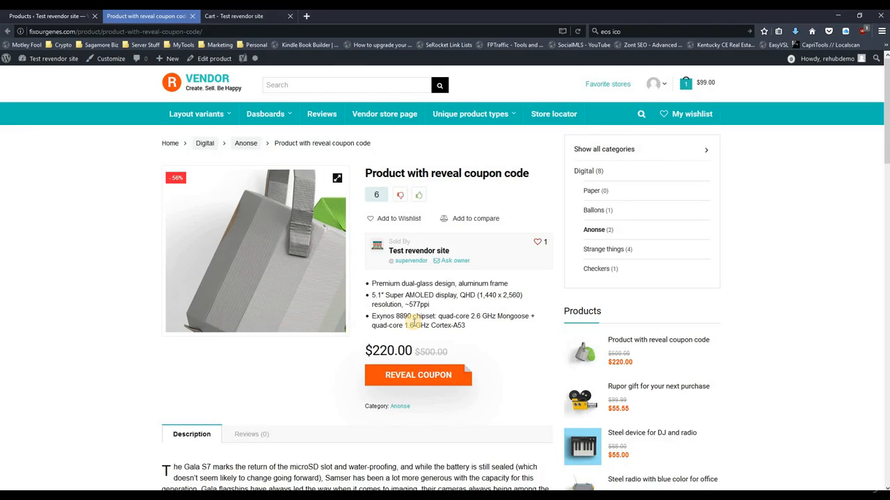
# Step: Examine the product page's description, images and feature list down towards the related products
pyautogui.scroll(-2, 511, 295)
pyautogui.scroll(-7, 434, 282)
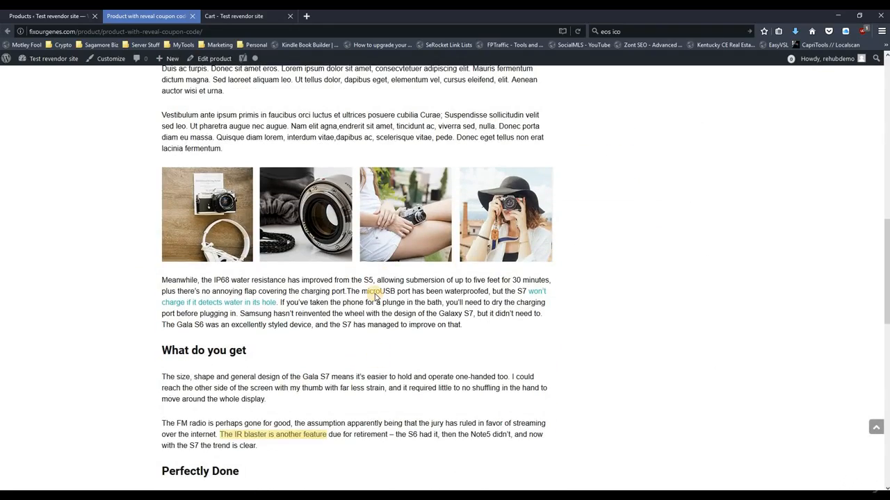
pyautogui.scroll(-5, 526, 287)
pyautogui.scroll(7, 525, 287)
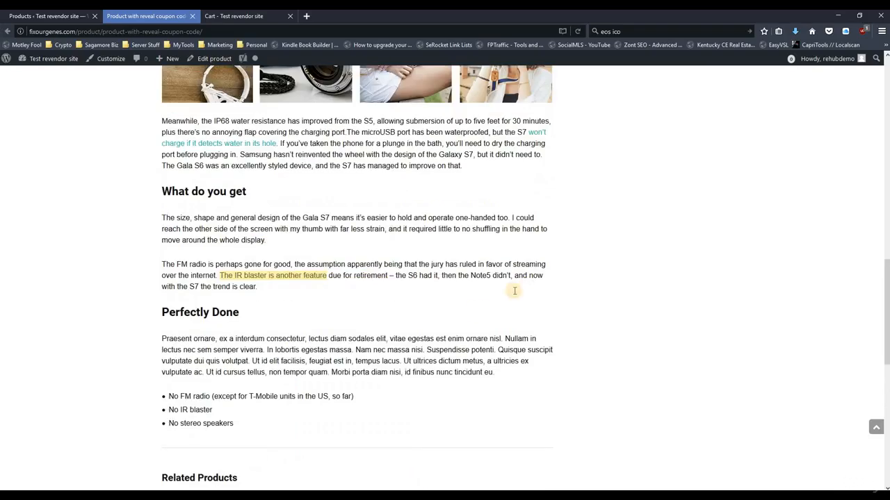
pyautogui.scroll(5, 381, 292)
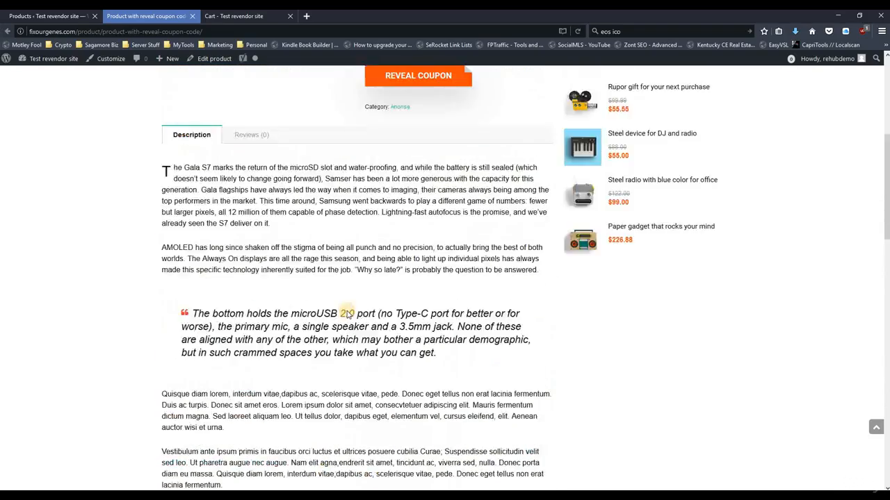
pyautogui.scroll(-2, 306, 379)
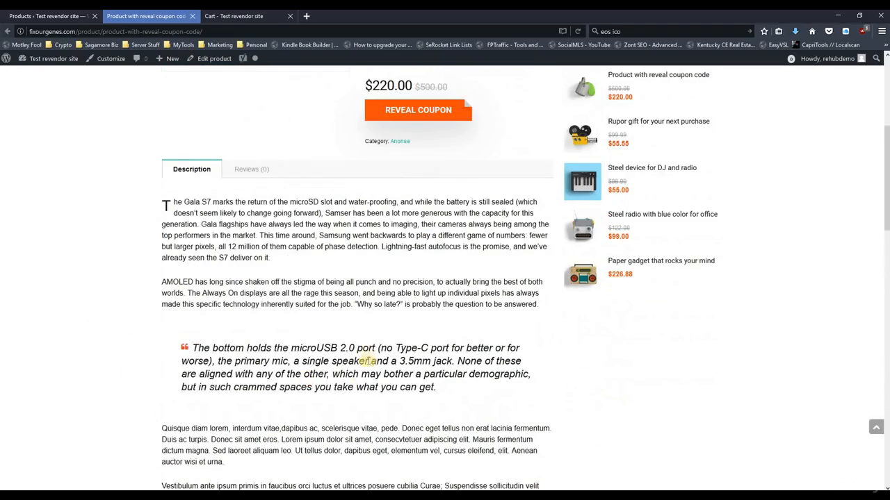
pyautogui.scroll(-3, 417, 351)
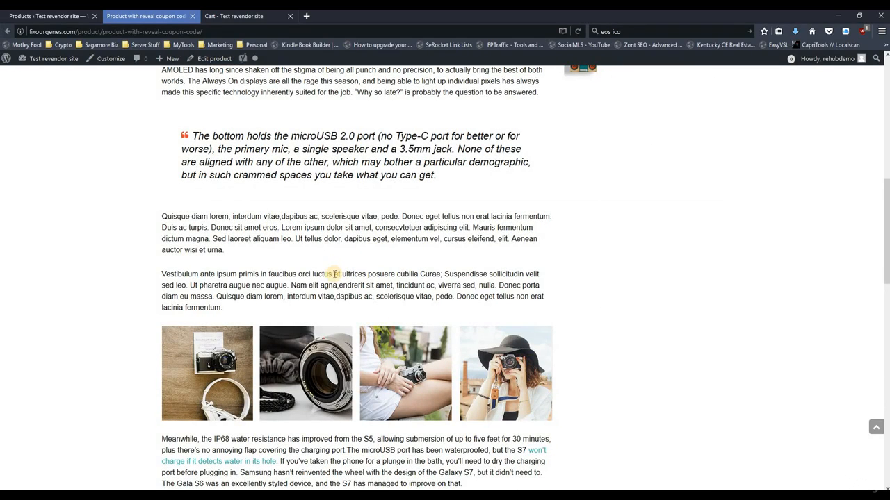
pyautogui.scroll(4, 337, 278)
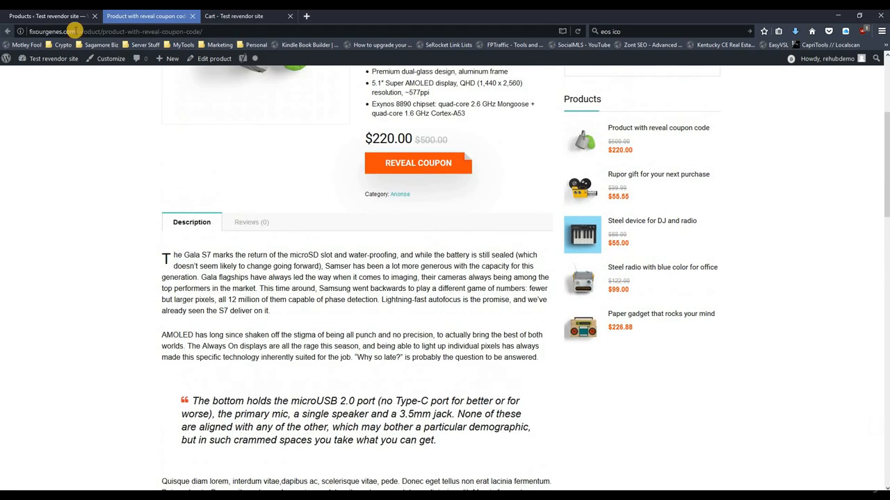
# Step: Open "Product with reveal coupon code" for editing from the product list and review its description, Yoast SEO section and general product data
pyautogui.click(65, 16)
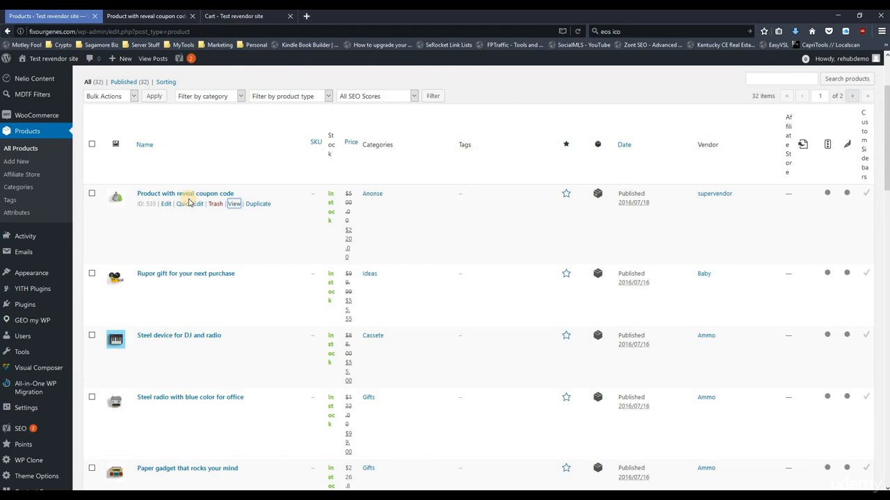
pyautogui.click(186, 195)
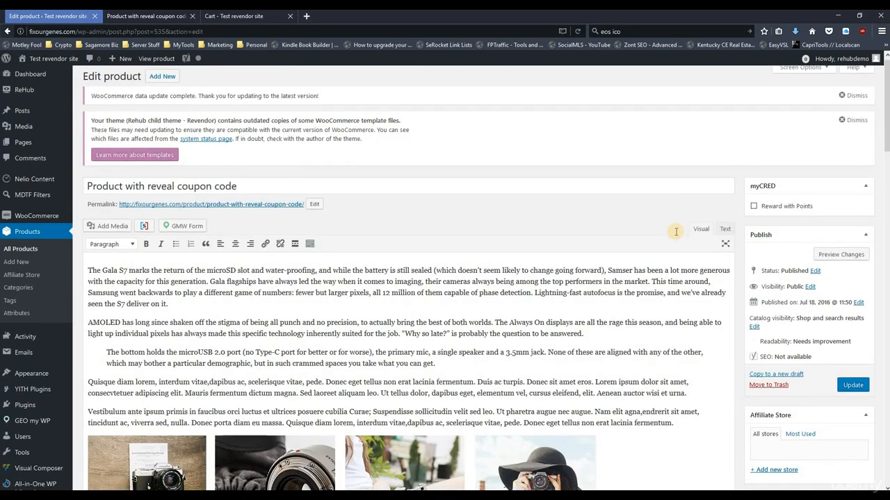
pyautogui.scroll(-3, 599, 351)
pyautogui.click(438, 378)
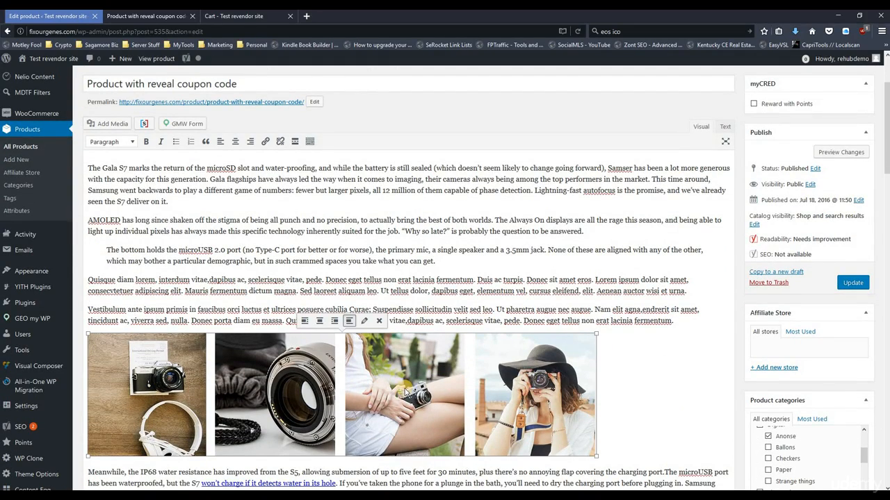
pyautogui.click(660, 289)
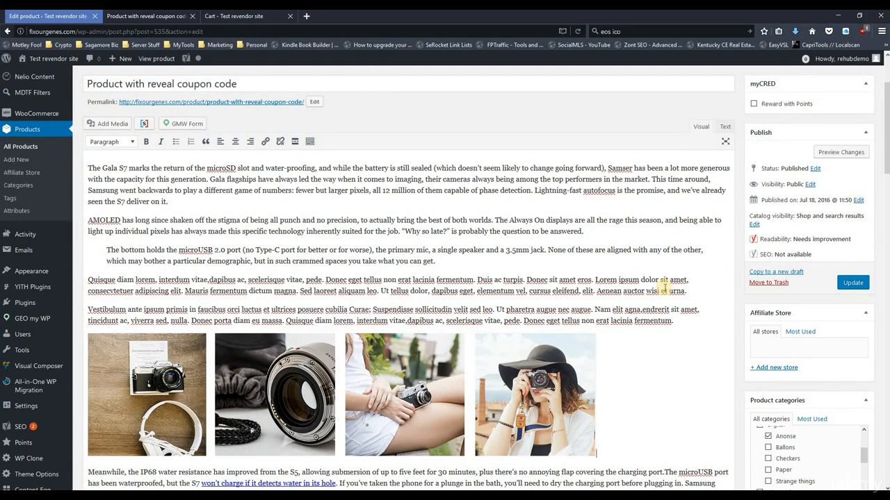
pyautogui.scroll(-3, 664, 289)
pyautogui.scroll(-6, 665, 287)
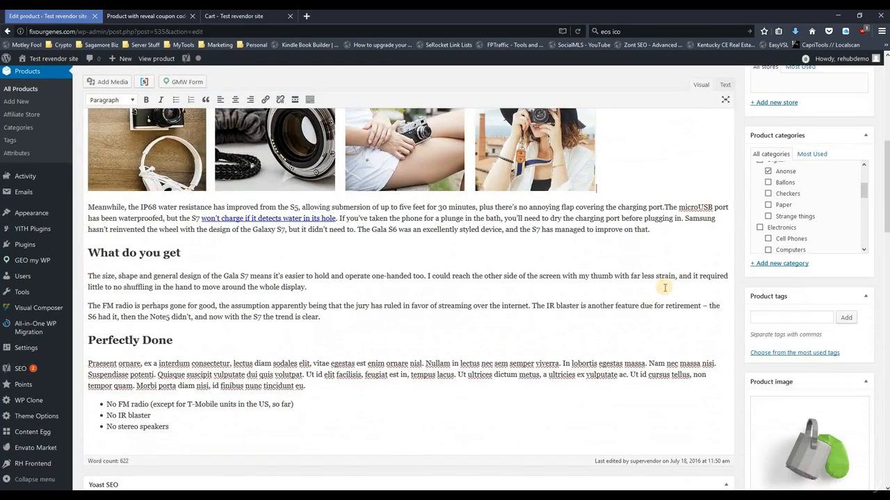
pyautogui.scroll(-9, 662, 289)
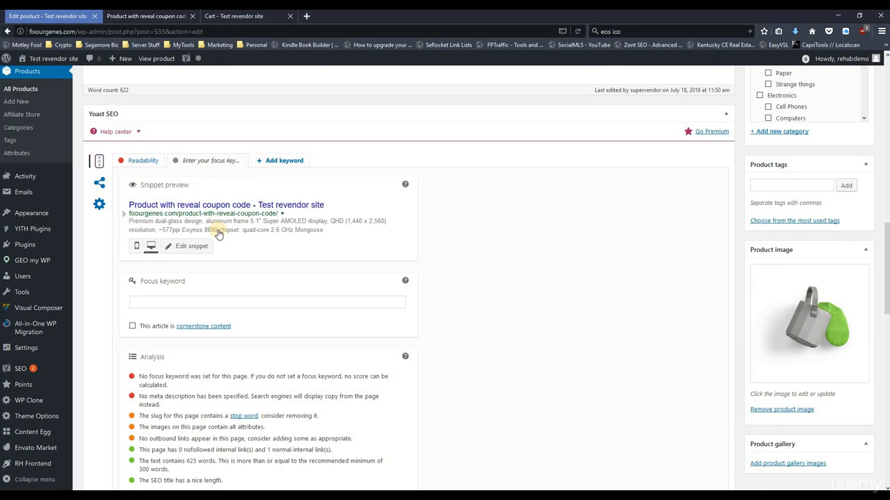
pyautogui.scroll(-5, 292, 339)
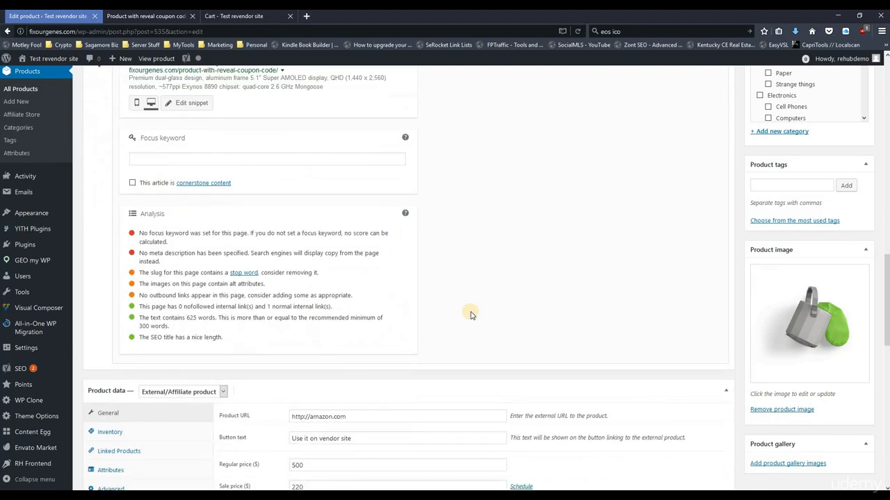
pyautogui.scroll(-6, 600, 280)
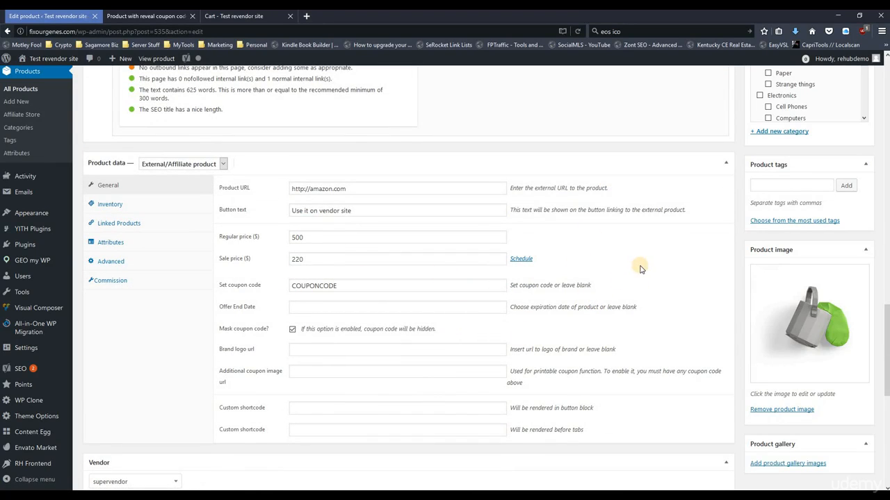
# Step: Check the product's category assignments, affiliate store and publishing settings in the editor
pyautogui.scroll(6, 640, 269)
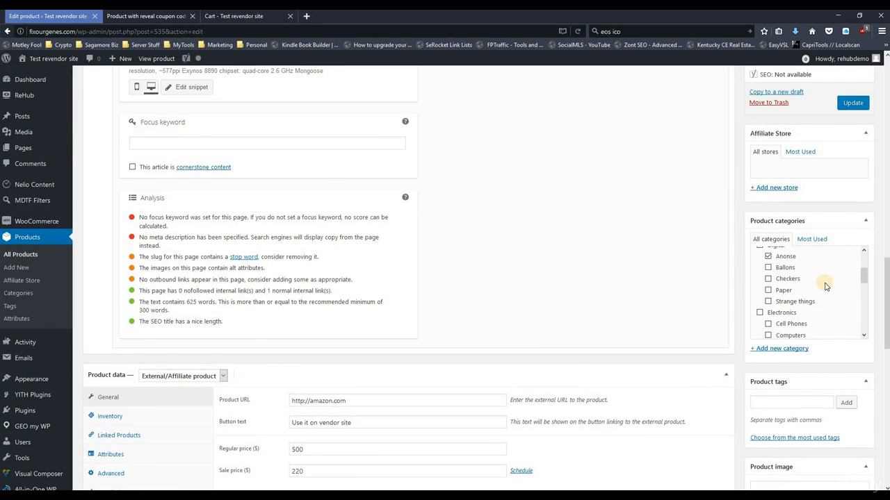
pyautogui.scroll(5, 826, 286)
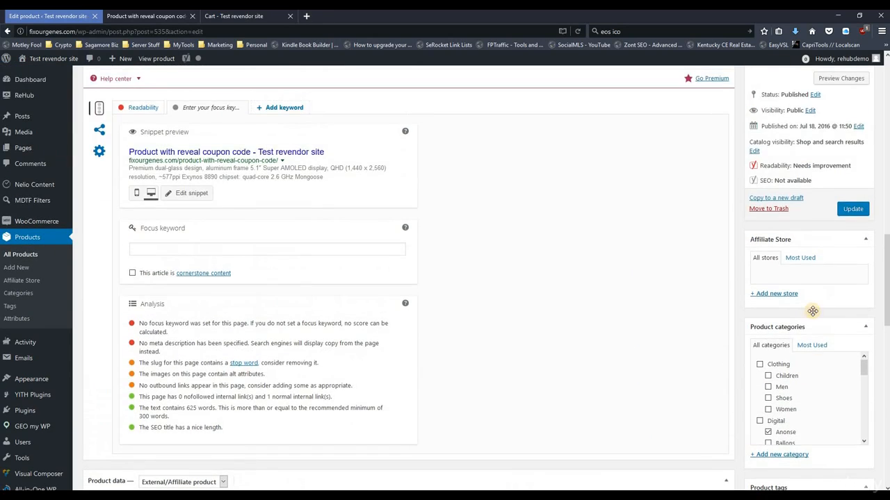
pyautogui.scroll(-3, 813, 311)
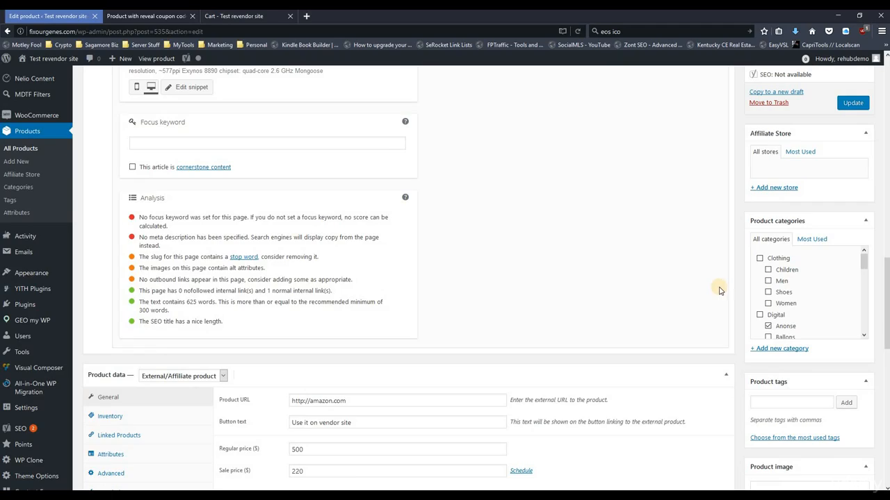
pyautogui.scroll(5, 516, 266)
pyautogui.scroll(3, 274, 277)
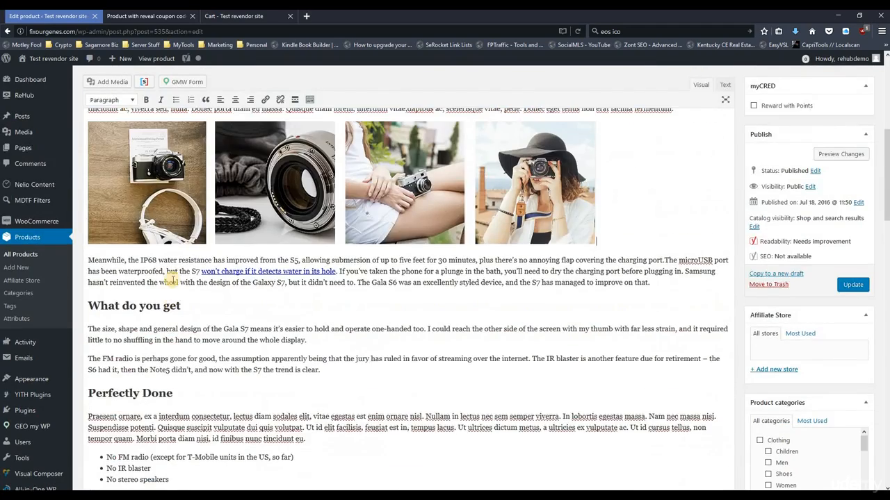
pyautogui.scroll(5, 109, 276)
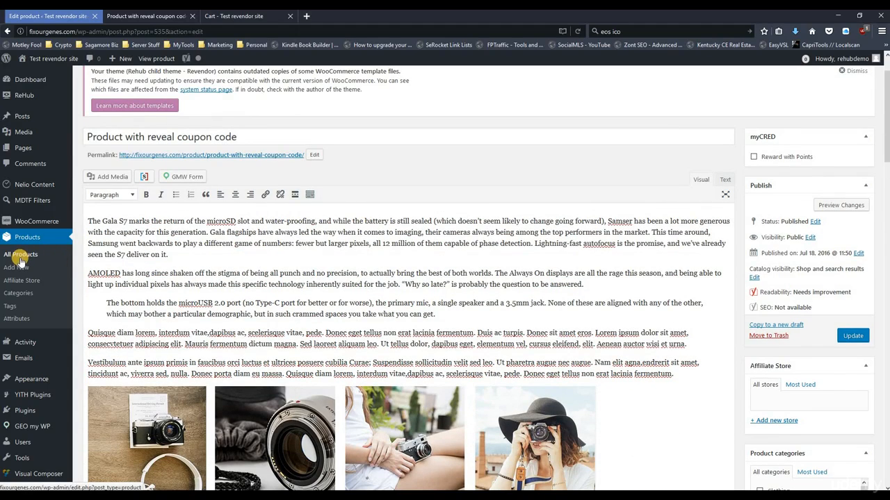
# Step: Return to the list of all products and check the available bulk actions, leaving the list unfiltered
pyautogui.click(20, 256)
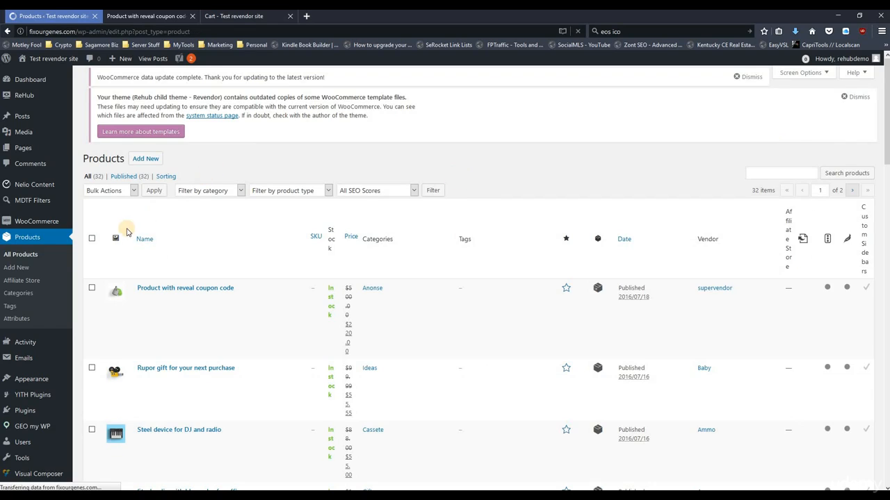
pyautogui.click(108, 202)
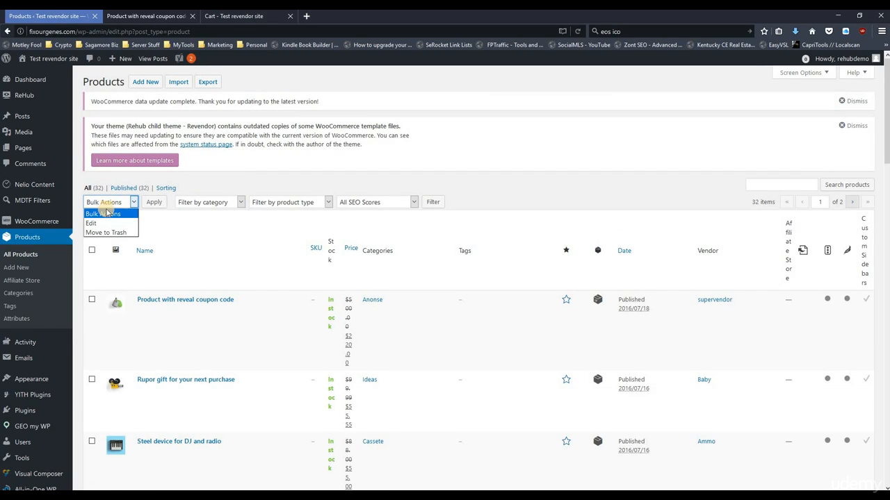
pyautogui.click(207, 189)
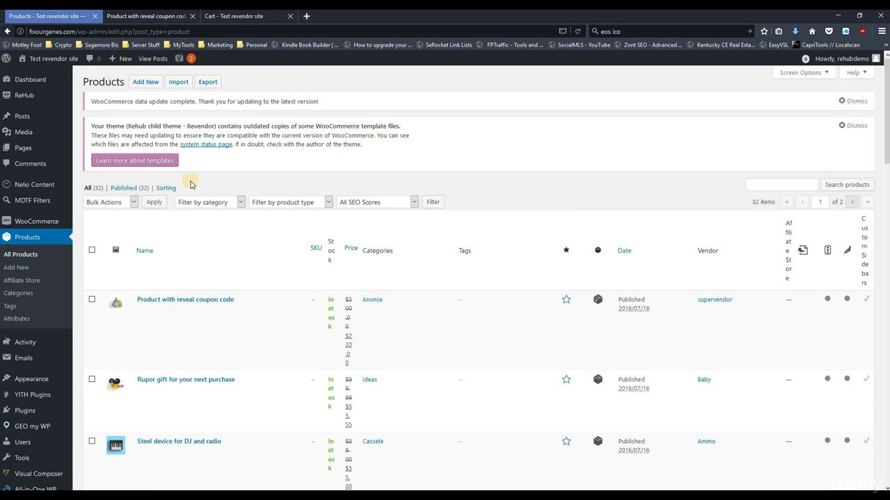
pyautogui.scroll(-1, 189, 177)
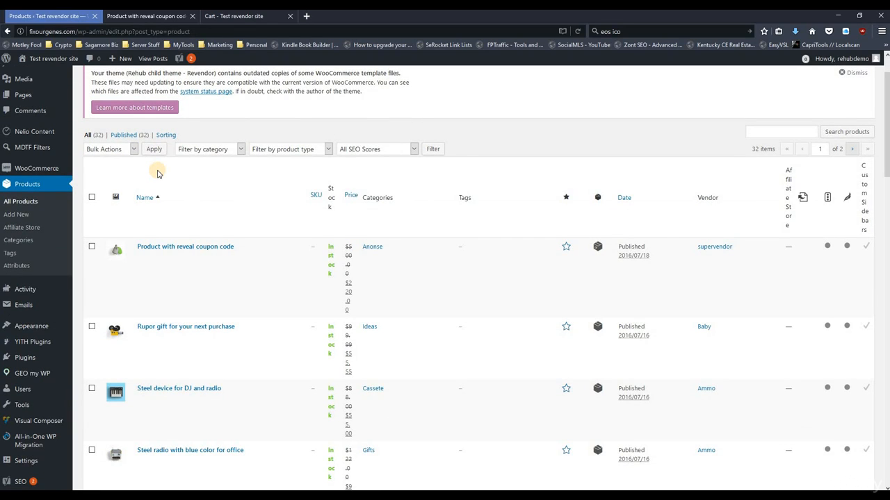
pyautogui.click(91, 135)
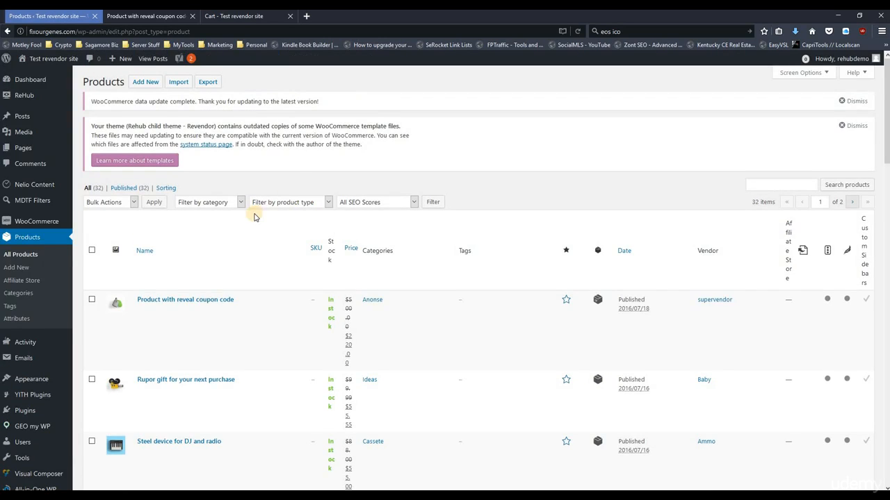
# Step: Look through the product list to its end and check the column and pagination options for the list
pyautogui.scroll(-15, 254, 215)
pyautogui.scroll(-6, 253, 216)
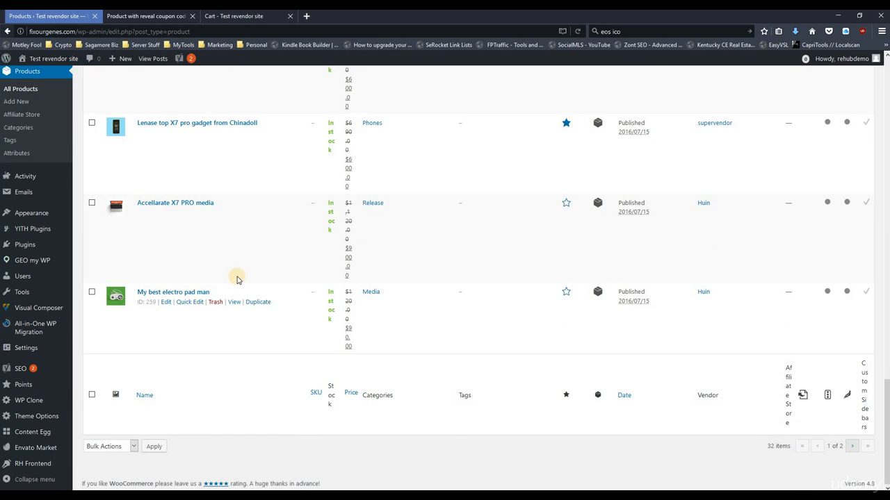
pyautogui.scroll(20, 236, 278)
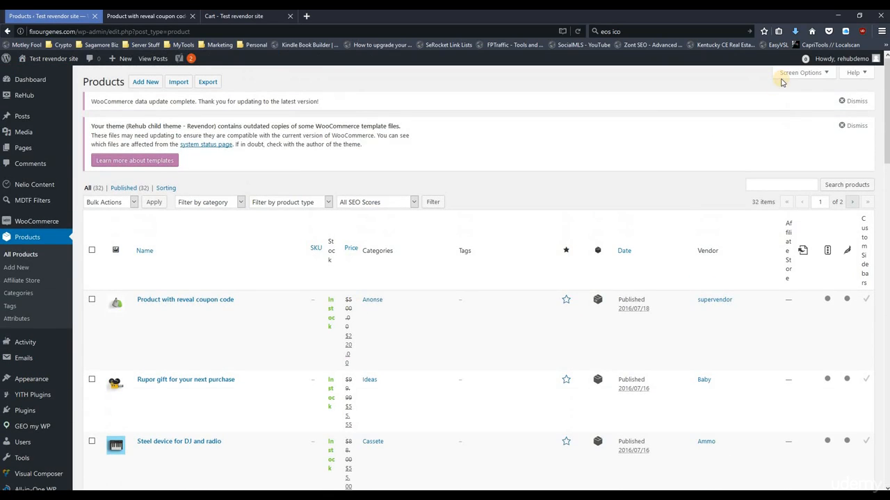
pyautogui.click(792, 75)
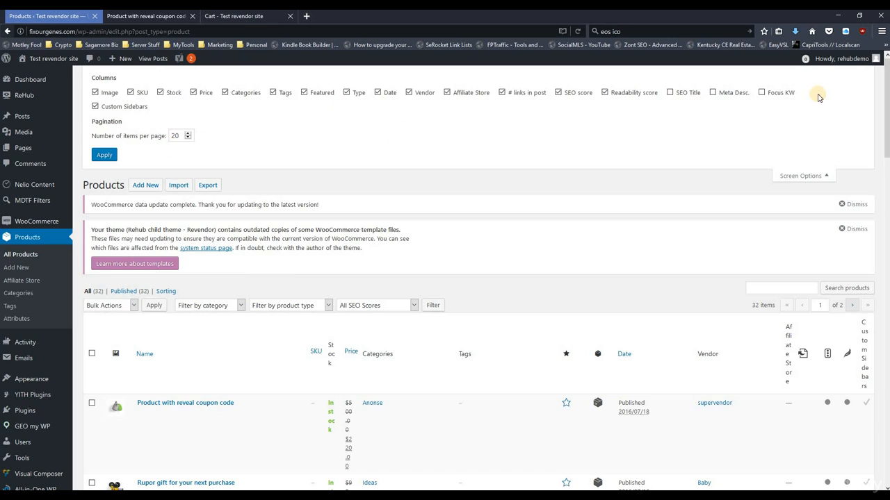
pyautogui.click(793, 176)
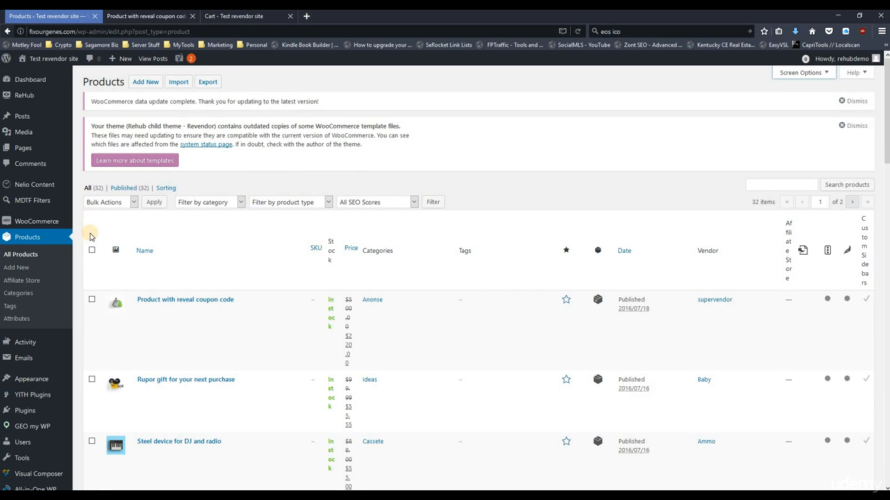
# Step: Select all products on the first page of the product list and move them to the trash in bulk
pyautogui.click(92, 251)
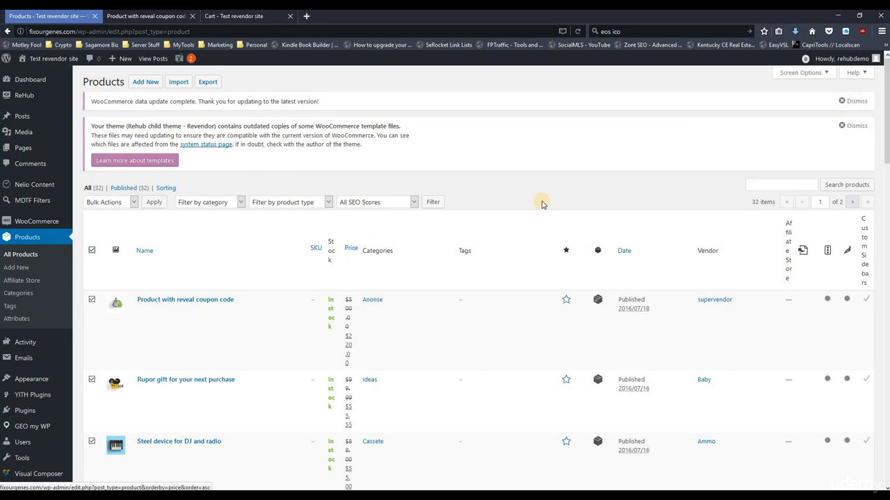
pyautogui.scroll(-3, 278, 151)
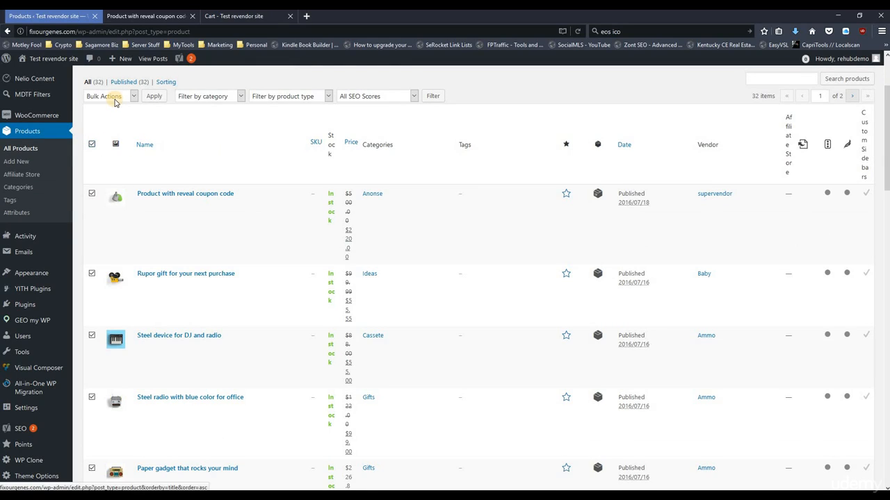
pyautogui.click(115, 100)
pyautogui.click(110, 126)
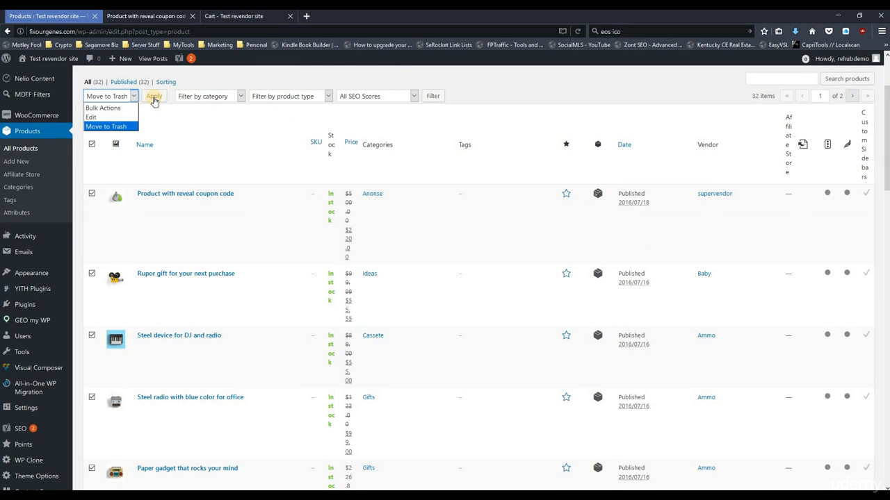
pyautogui.press('Tab')
pyautogui.press('Return')
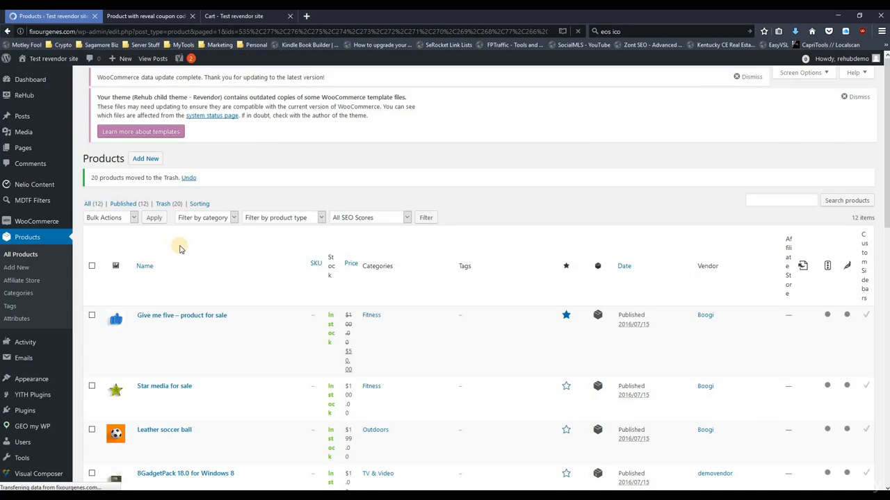
# Step: Move all remaining products in the list to the trash with the bulk action
pyautogui.scroll(-1, 90, 234)
pyautogui.click(91, 222)
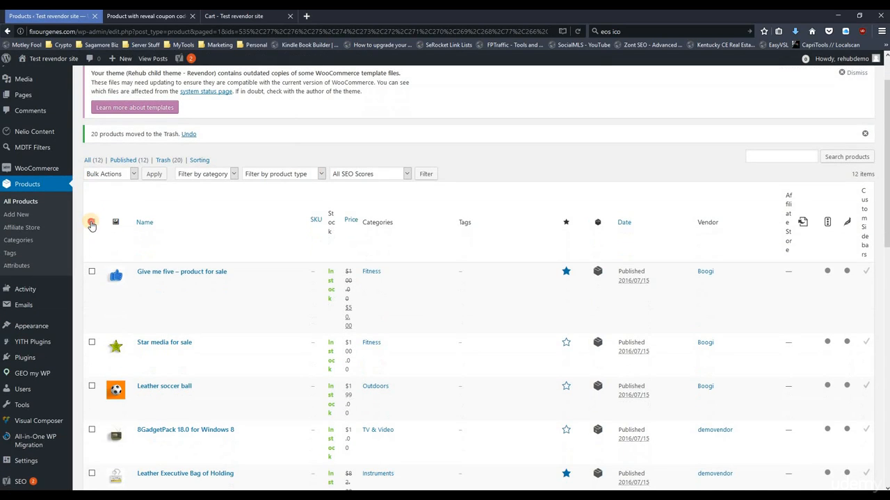
pyautogui.click(115, 174)
pyautogui.click(111, 204)
pyautogui.click(153, 173)
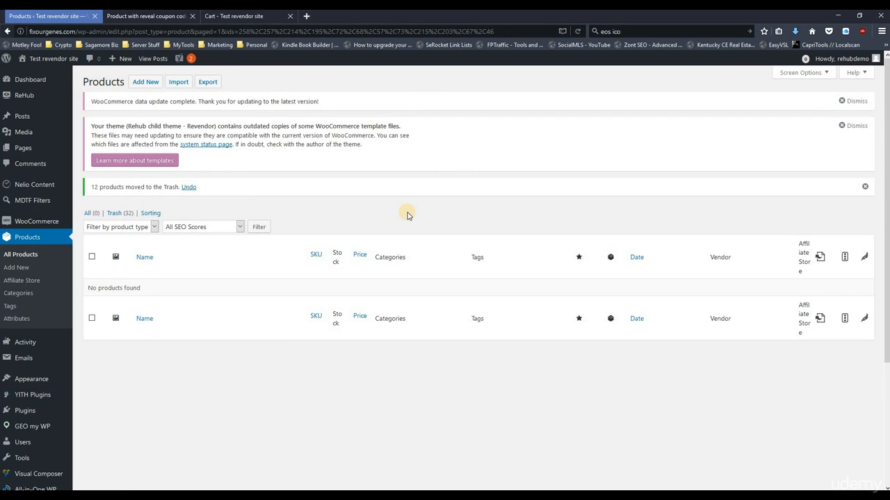
# Step: Open the product categories and bulk-delete every category on the first page
pyautogui.click(23, 297)
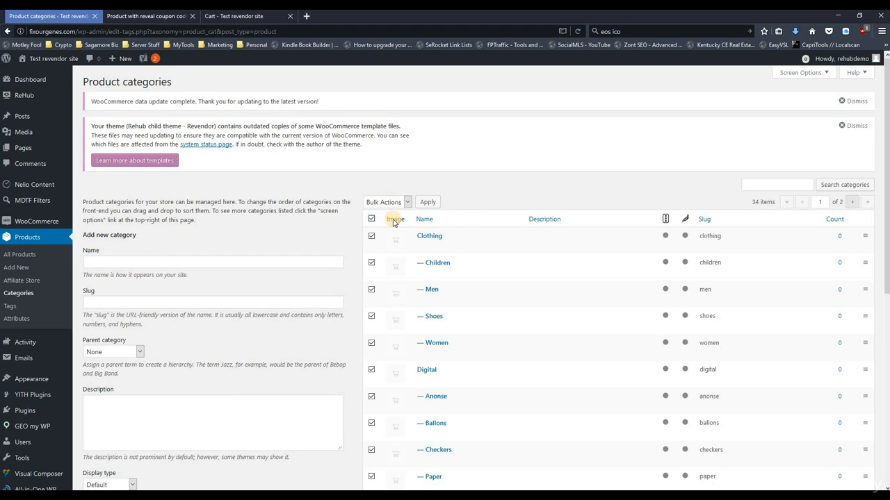
pyautogui.click(387, 203)
pyautogui.click(376, 223)
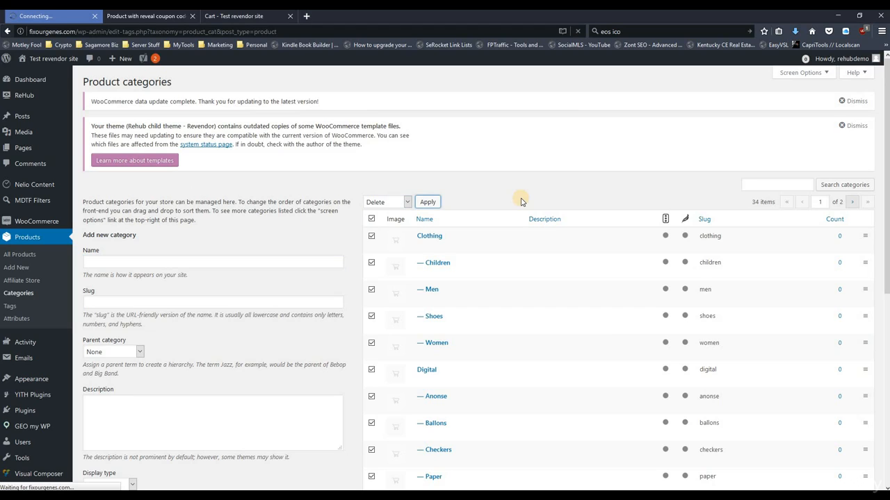
pyautogui.scroll(-3, 521, 202)
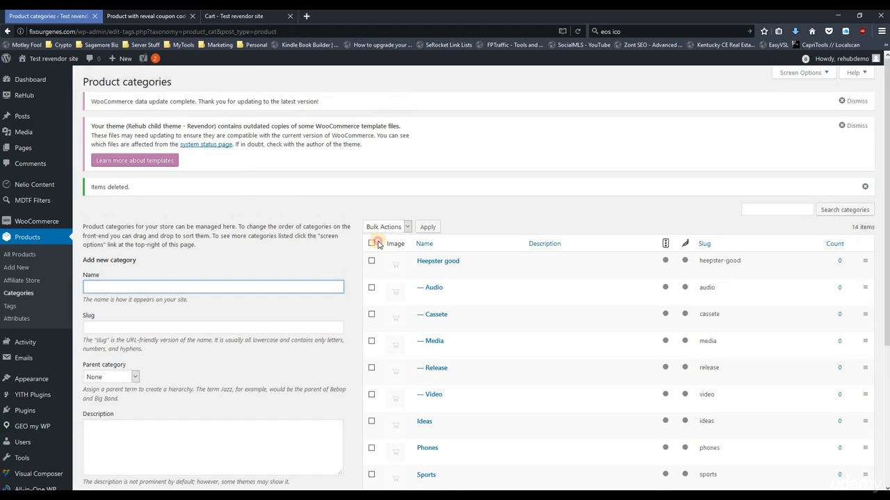
# Step: Bulk-delete all the remaining product categories, from Heepster good onward
pyautogui.click(372, 243)
pyautogui.click(386, 227)
pyautogui.click(379, 236)
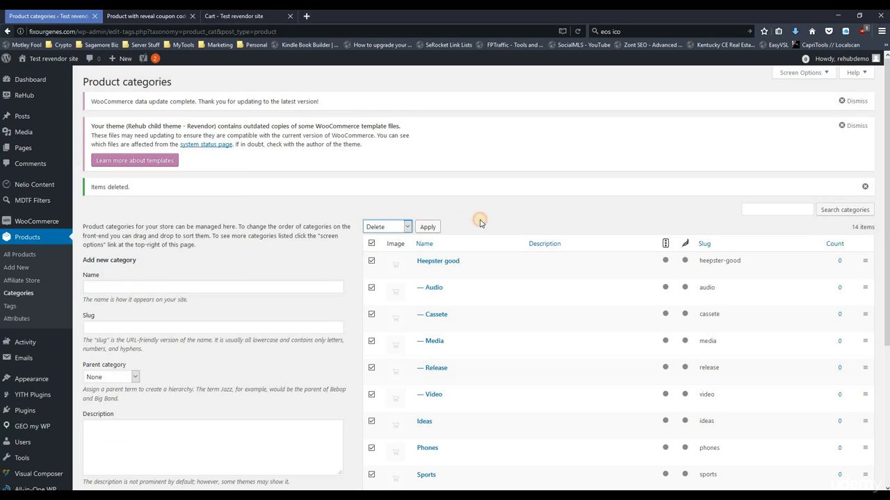
pyautogui.click(429, 226)
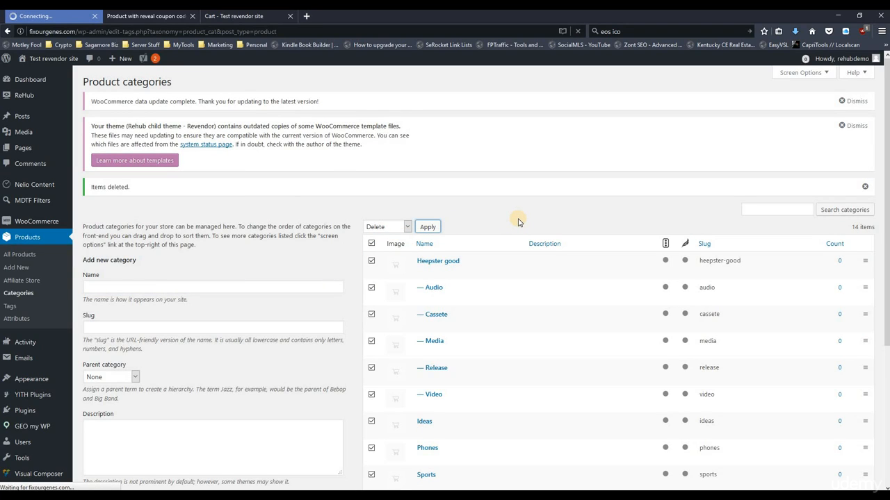